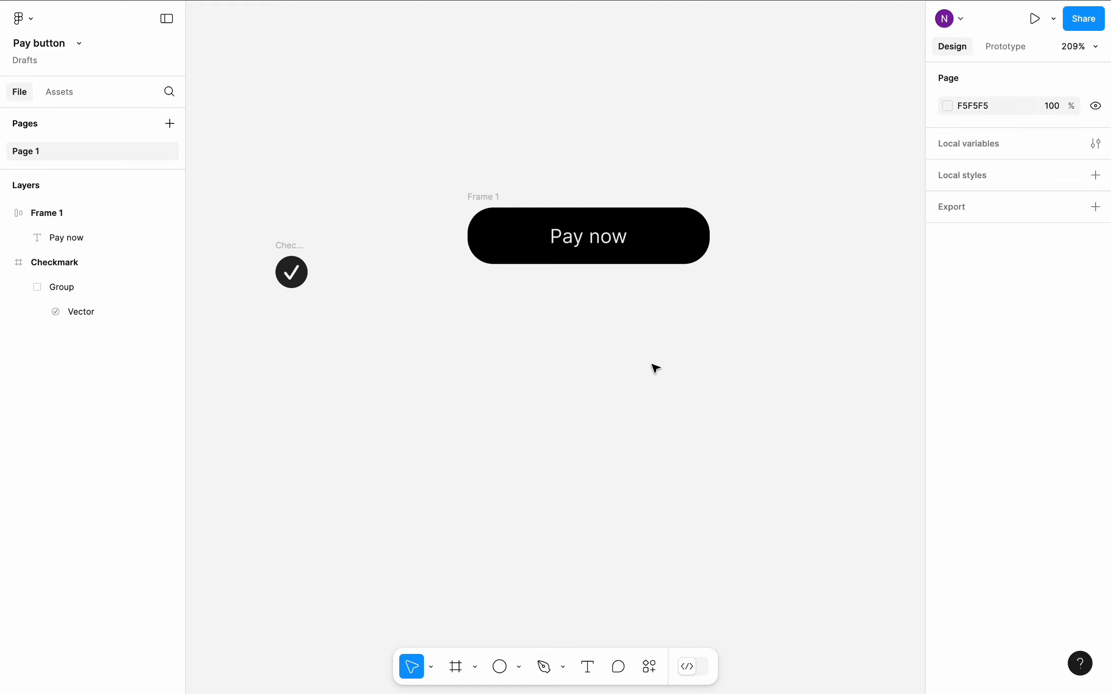
# - Duplicate the Pay now button frame and place the copy directly below the original, aligned with it
pyautogui.click(512, 181)
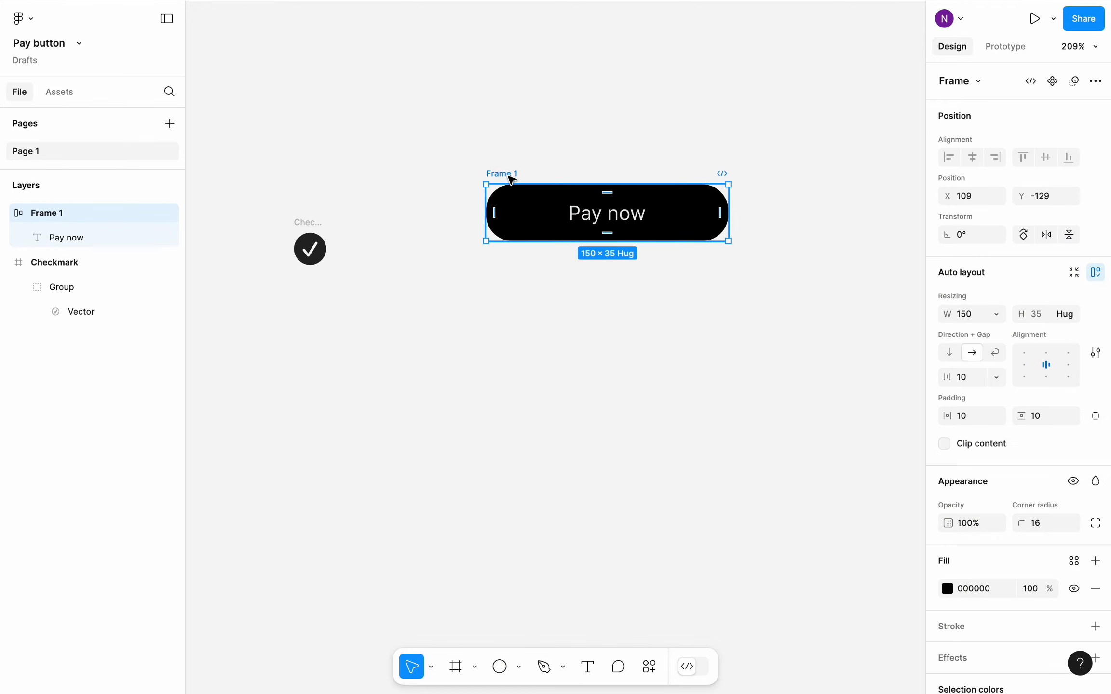
pyautogui.press('super+d')
pyautogui.moveTo(838, 212); pyautogui.dragTo(531, 307)
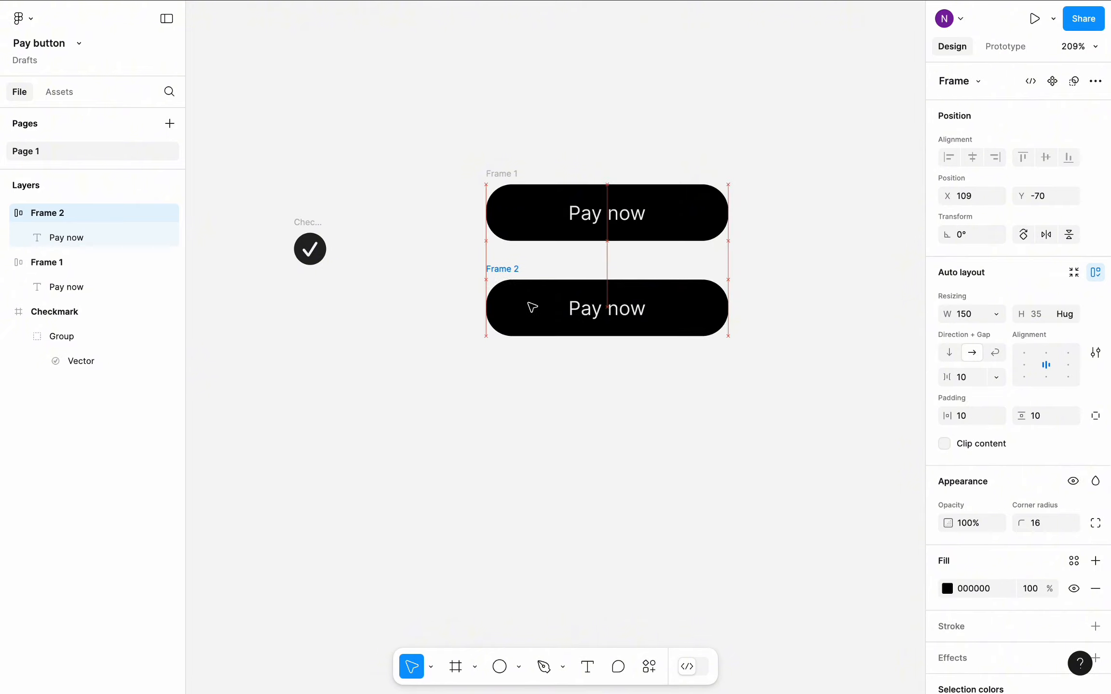
# - Change the copied button's label to "Processing..."
pyautogui.doubleClick(597, 314)
pyautogui.write('P')
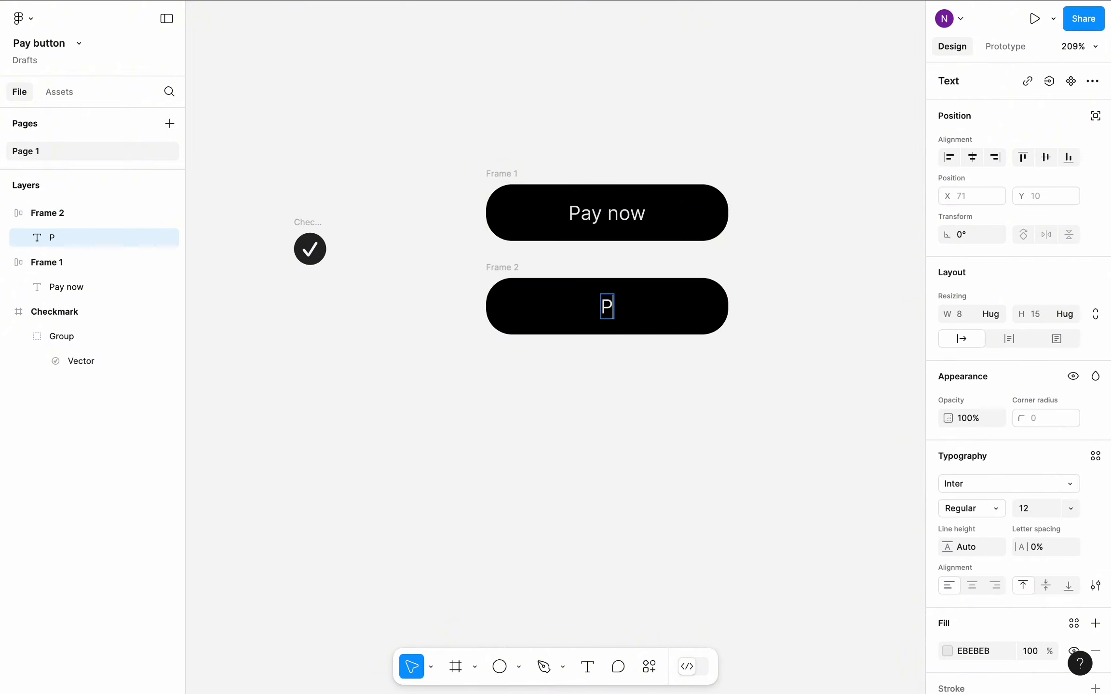
pyautogui.write('rocessing...')
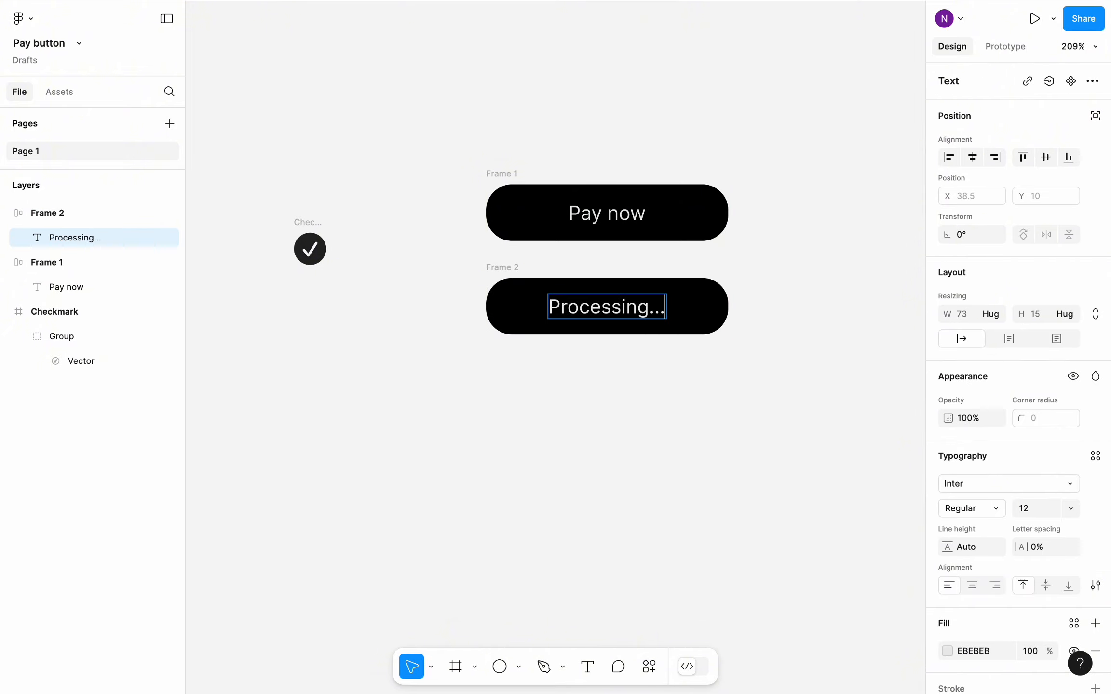
pyautogui.press('Escape')
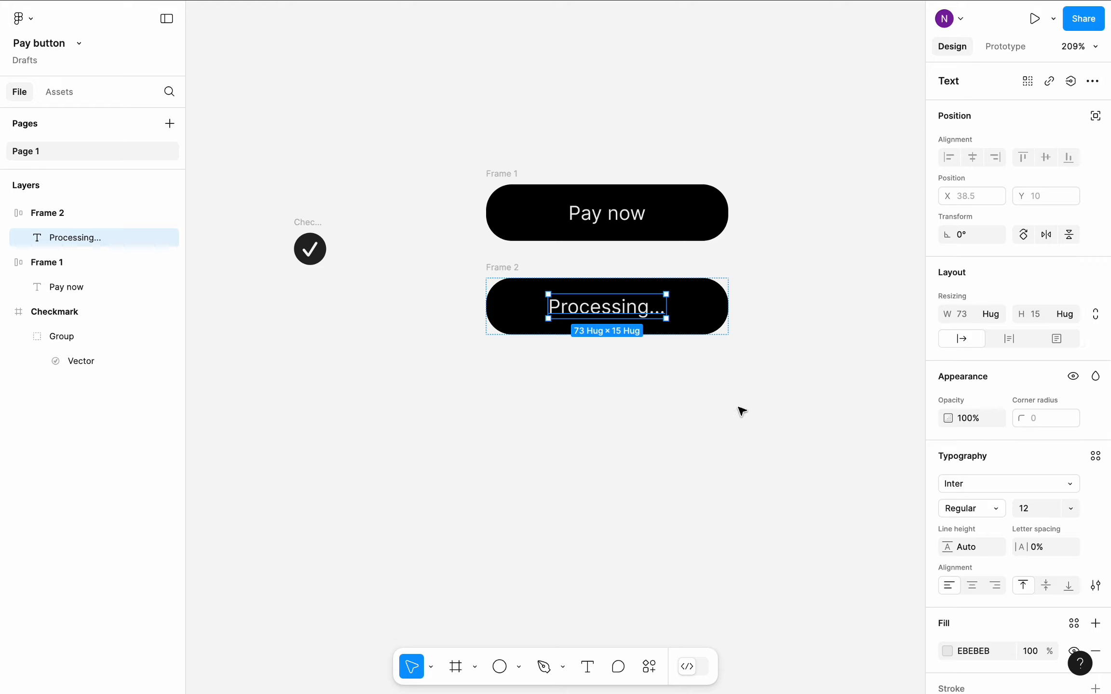
pyautogui.click(719, 391)
# - Hide the black fill of the Processing button frame and change its label color to black (000000)
pyautogui.click(705, 332)
pyautogui.scroll(-3, 950, 488)
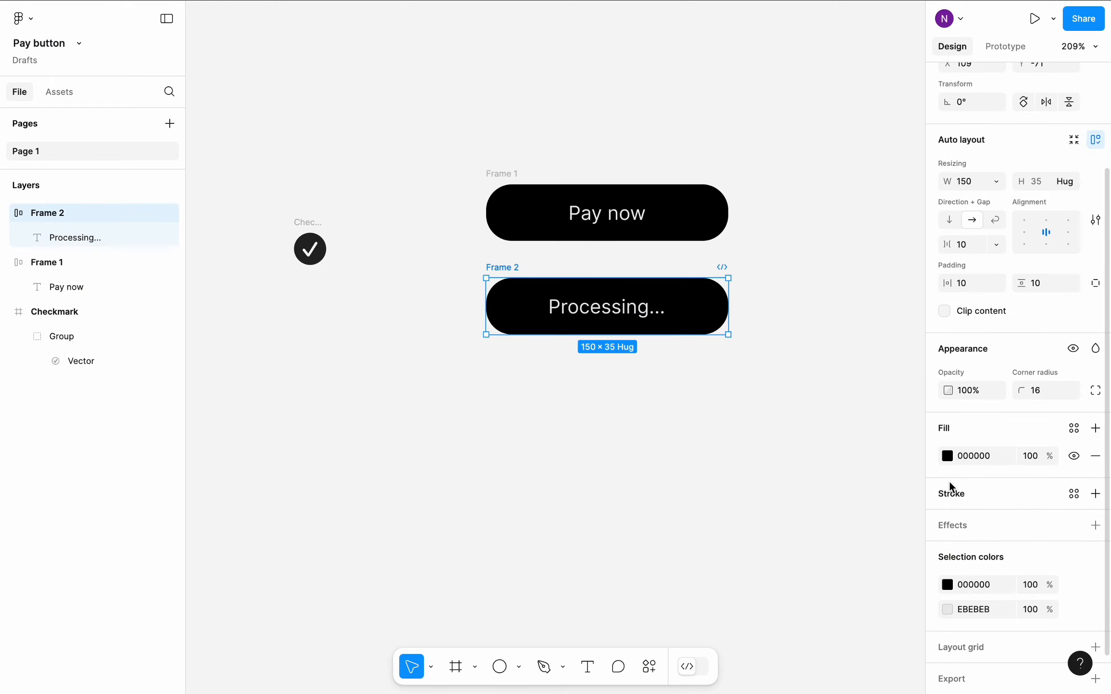
pyautogui.click(1069, 461)
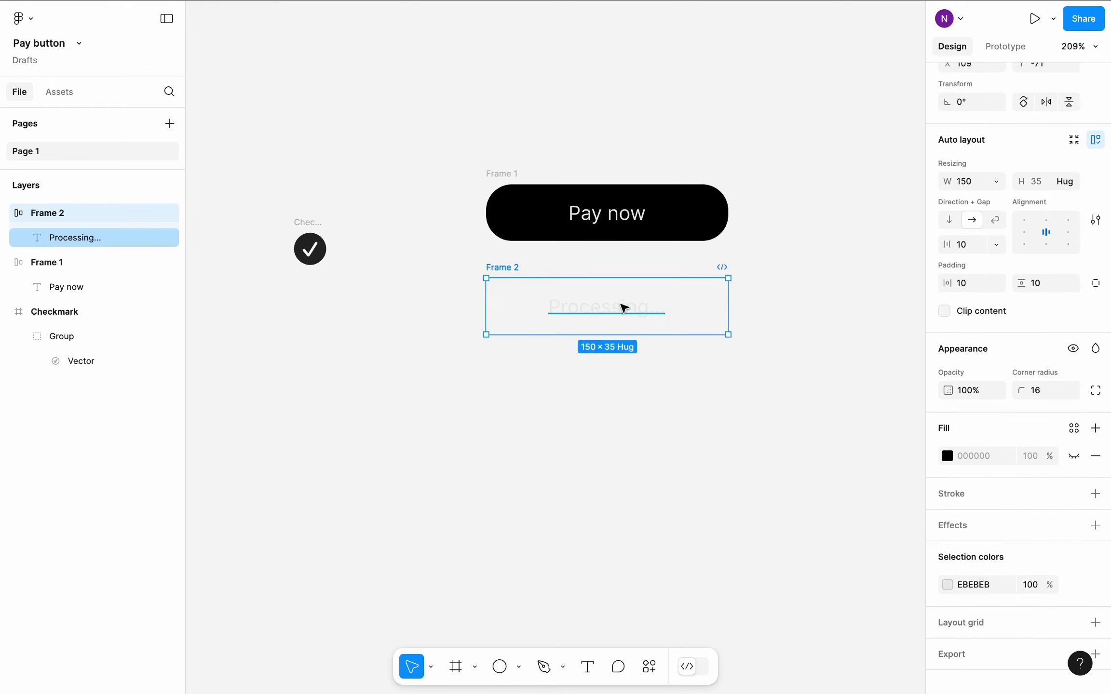
pyautogui.click(623, 312)
pyautogui.click(947, 537)
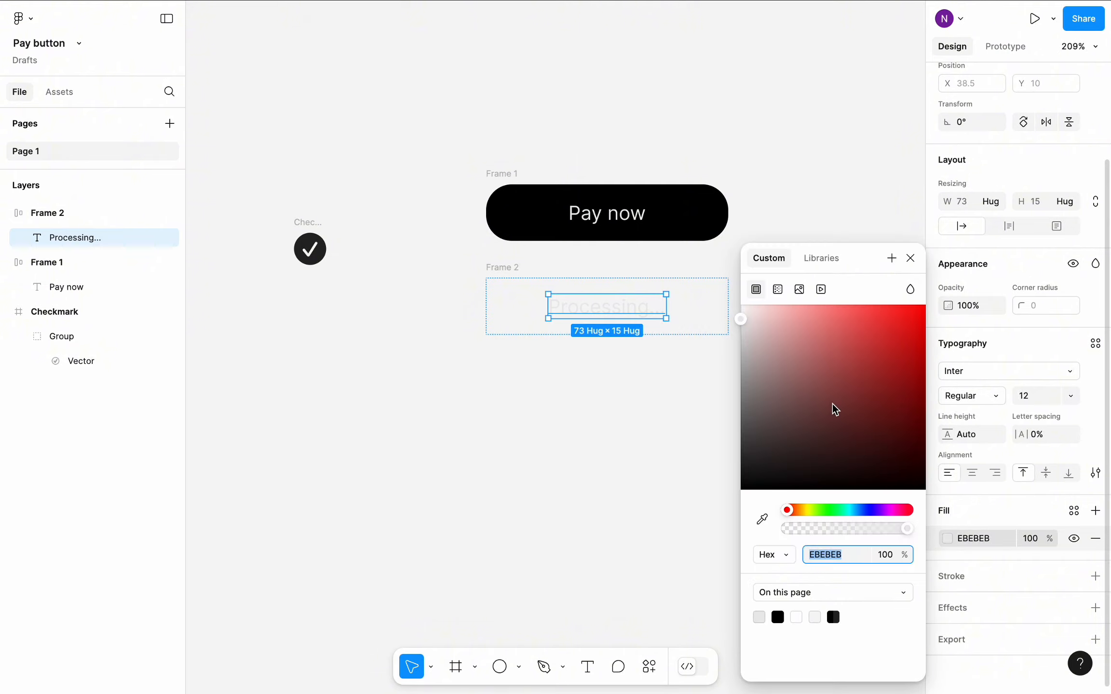
pyautogui.moveTo(833, 409); pyautogui.dragTo(570, 342)
# - Add a black inside stroke with weight 1 to the Processing button frame
pyautogui.click(511, 276)
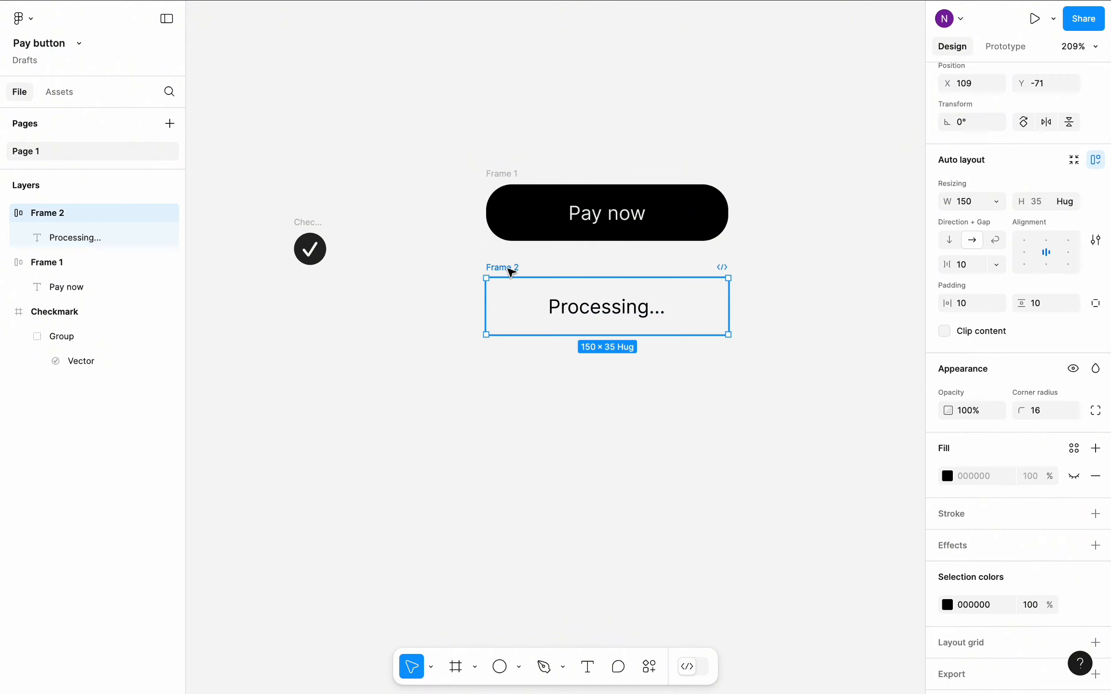
pyautogui.click(1095, 514)
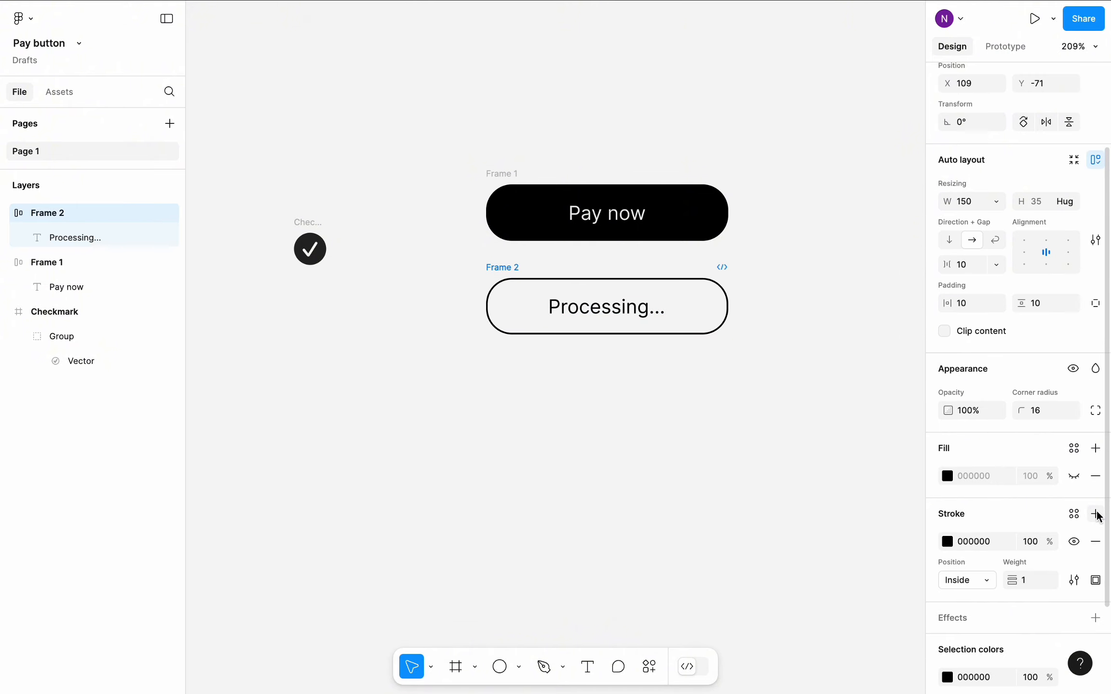
pyautogui.click(756, 464)
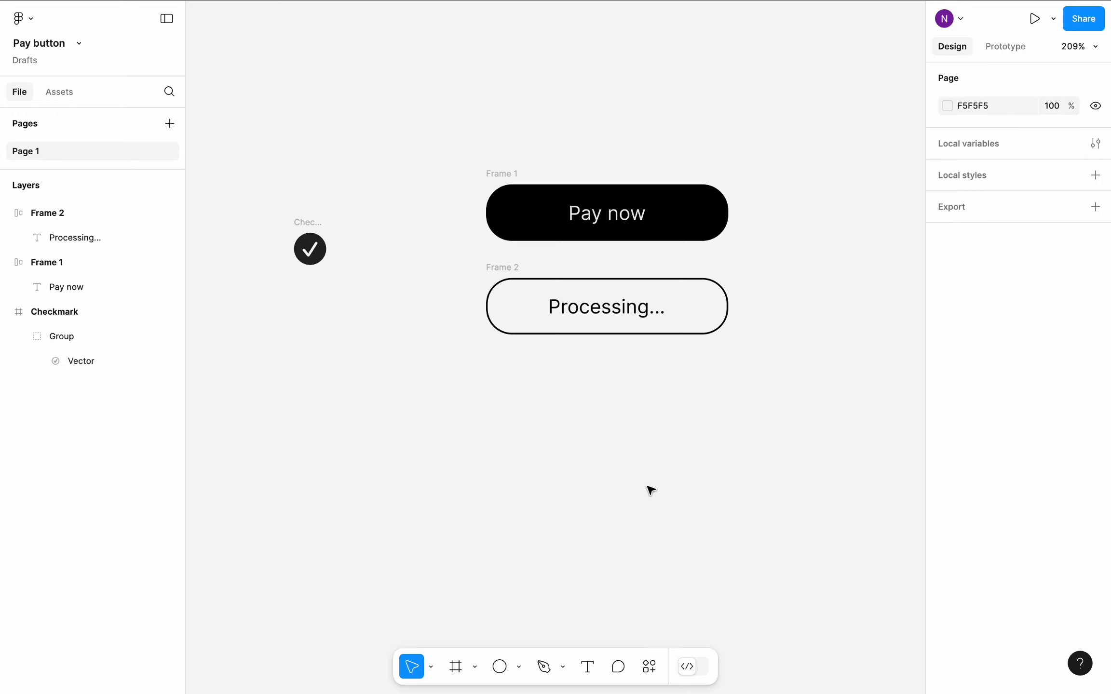
# - Draw an ellipse about 29 × 27 on the empty canvas below the Processing button
pyautogui.scroll(5, 593, 390)
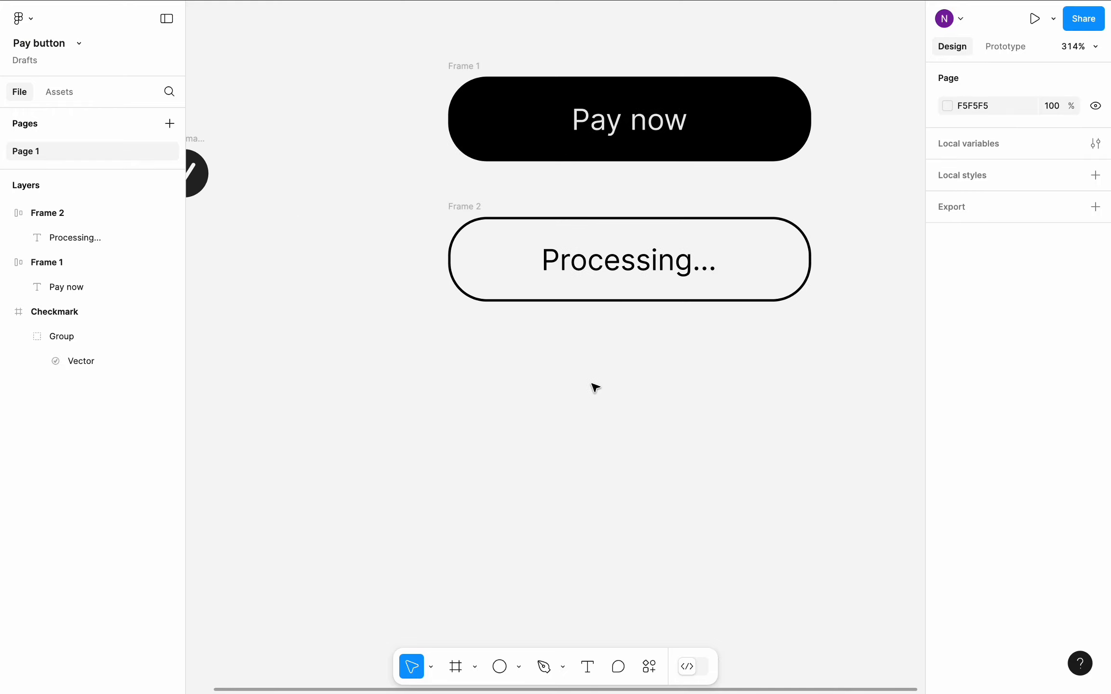
pyautogui.scroll(-1, 593, 386)
pyautogui.click(500, 661)
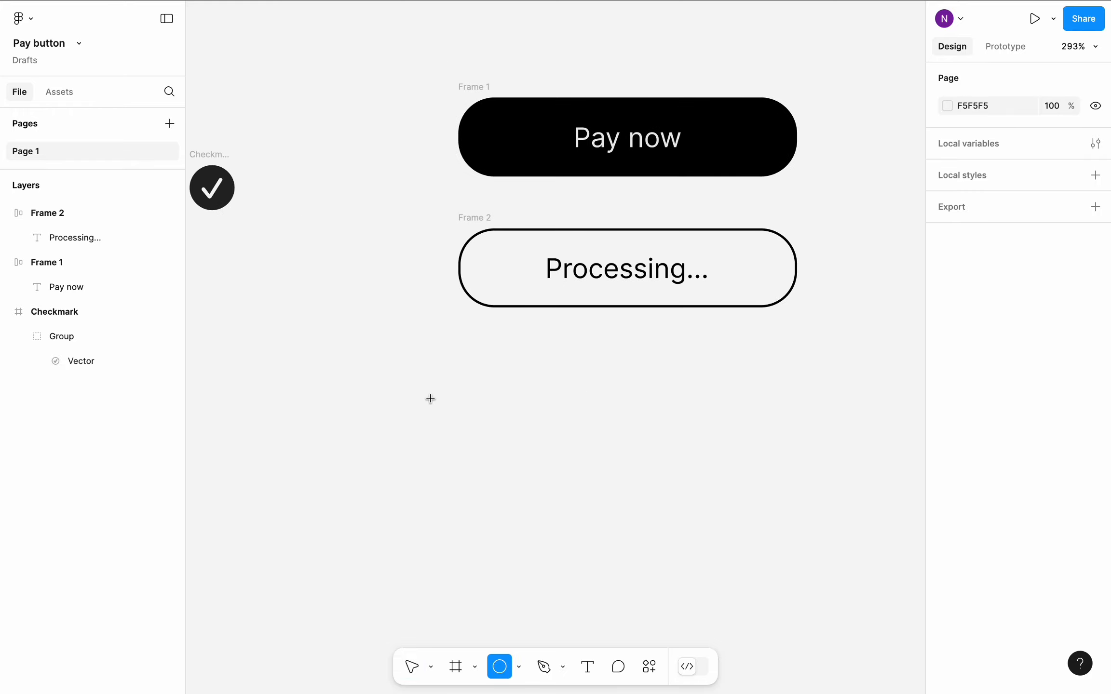
pyautogui.moveTo(431, 398); pyautogui.dragTo(496, 459)
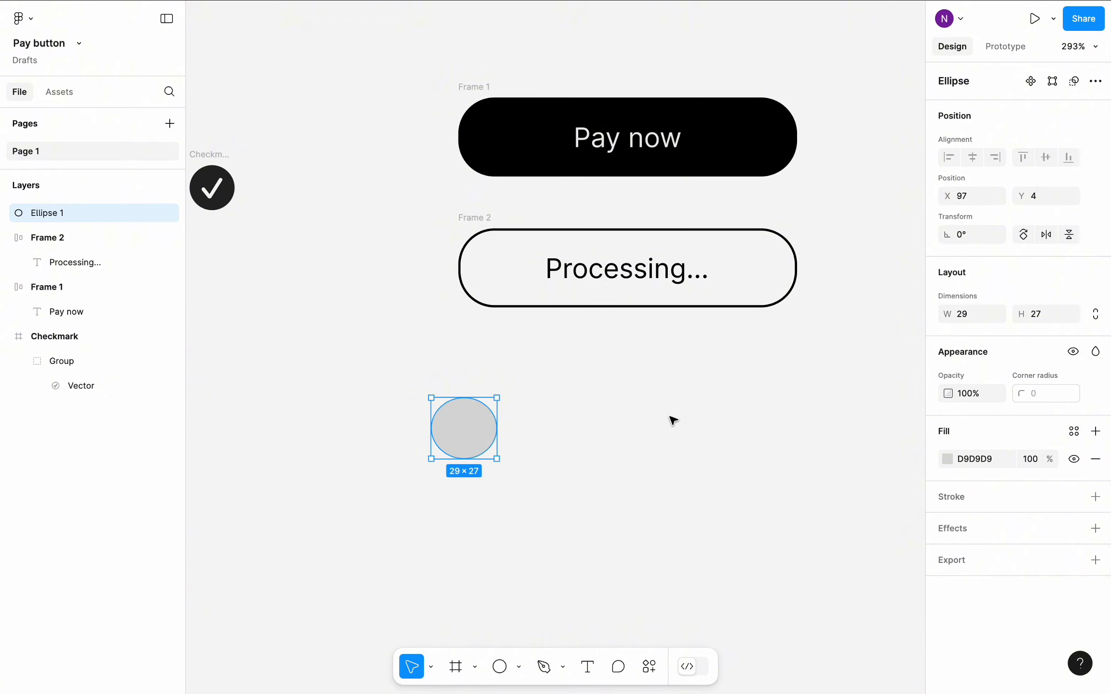
# - Resize the ellipse to 15 × 15, matching the height of the Processing label
pyautogui.click(598, 282)
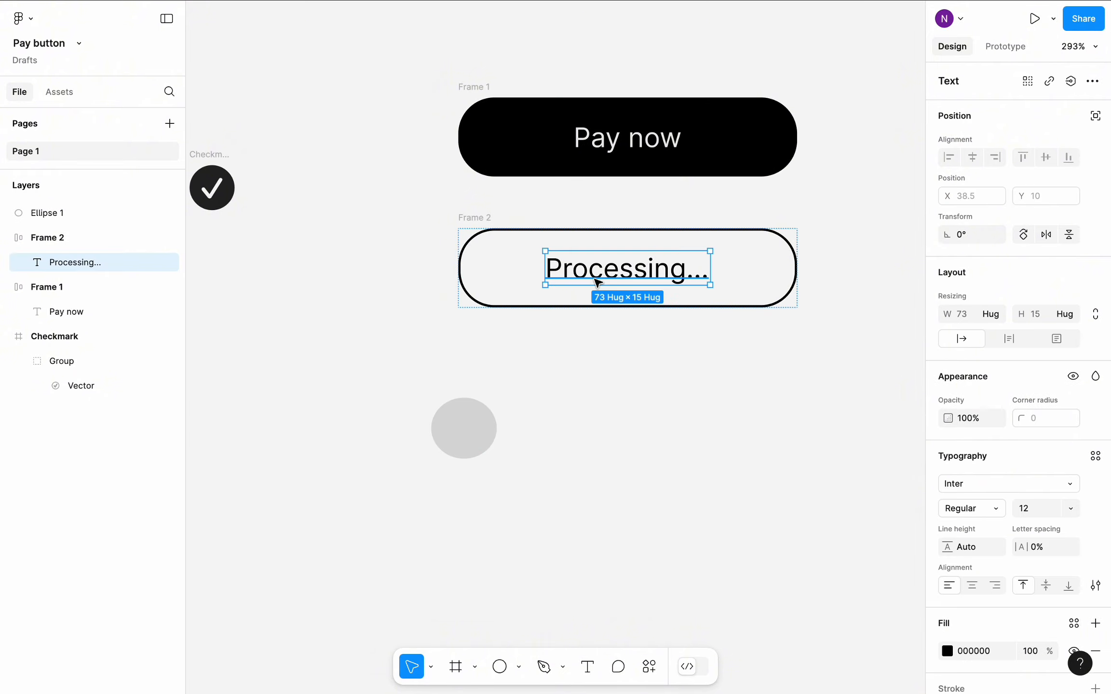
pyautogui.click(479, 440)
pyautogui.click(971, 318)
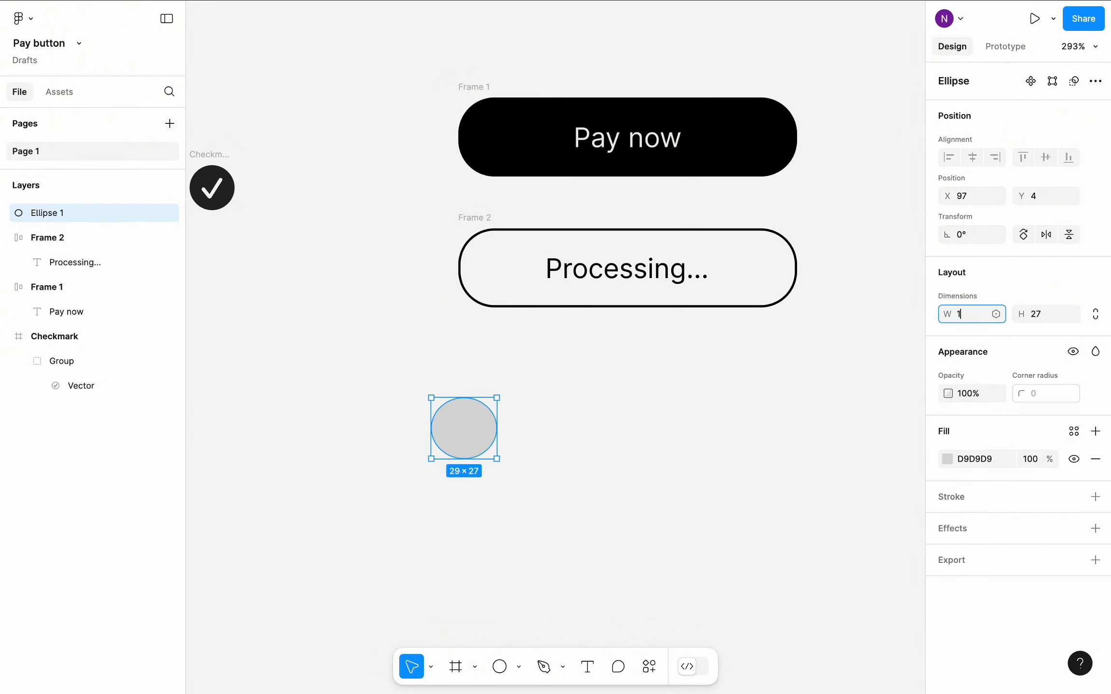
pyautogui.write('15')
pyautogui.press('Tab')
pyautogui.write('15')
pyautogui.press('Return')
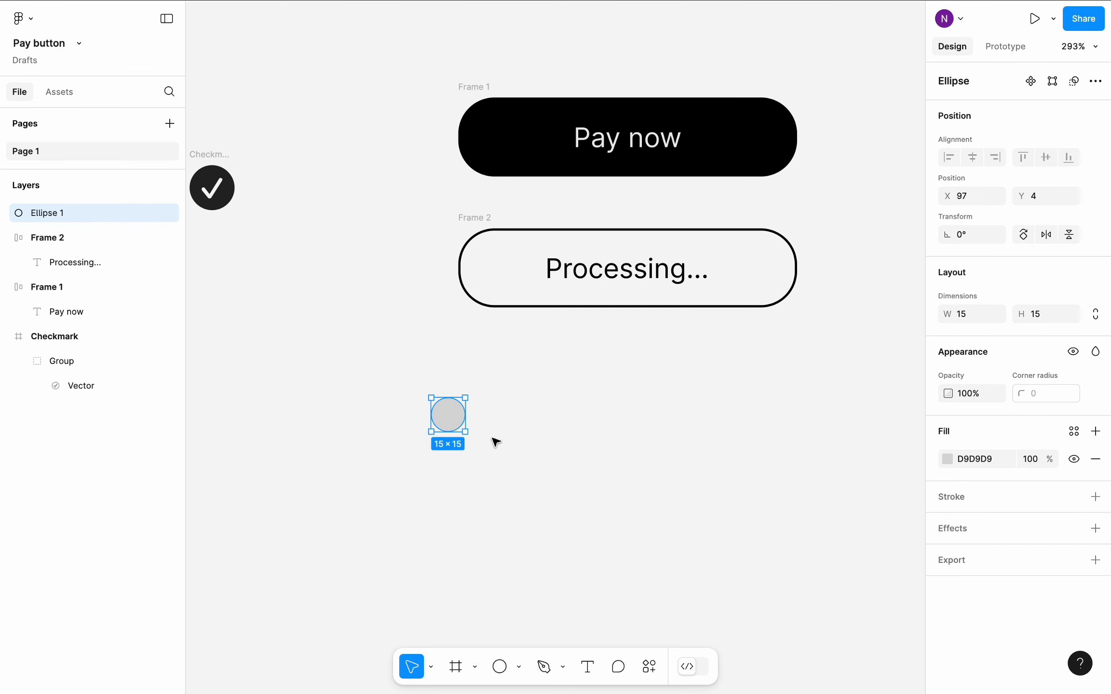
pyautogui.click(418, 434)
# - Turn the circle into a thin closed ring with an arc ratio of about 81% and a full 100% sweep
pyautogui.scroll(5, 424, 433)
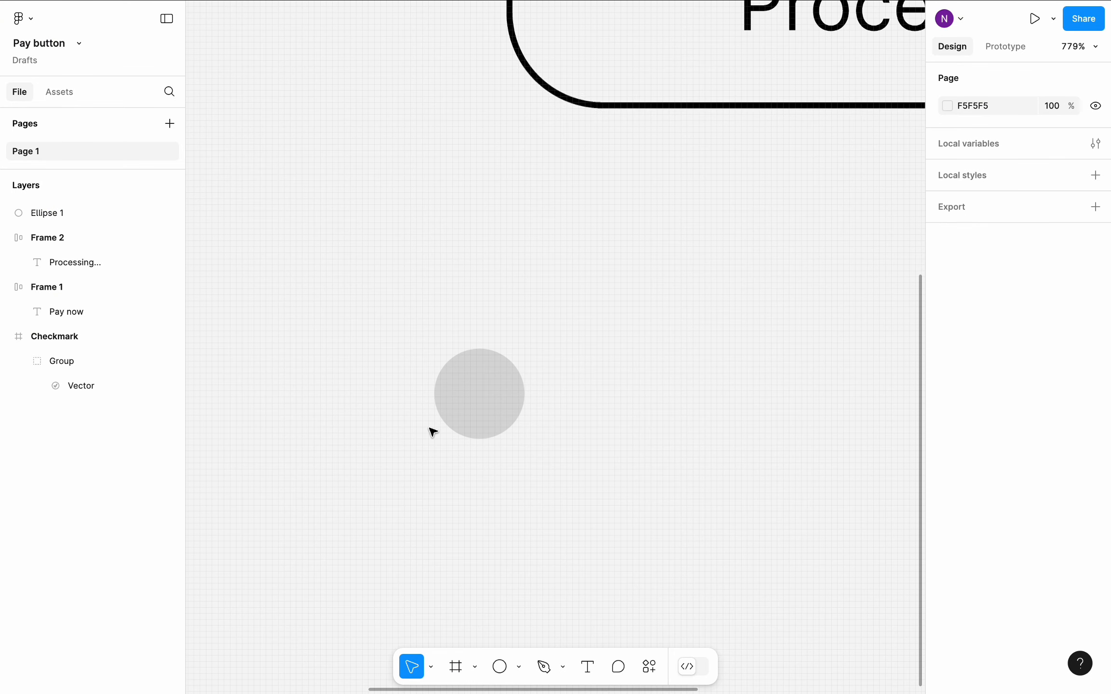
pyautogui.click(507, 392)
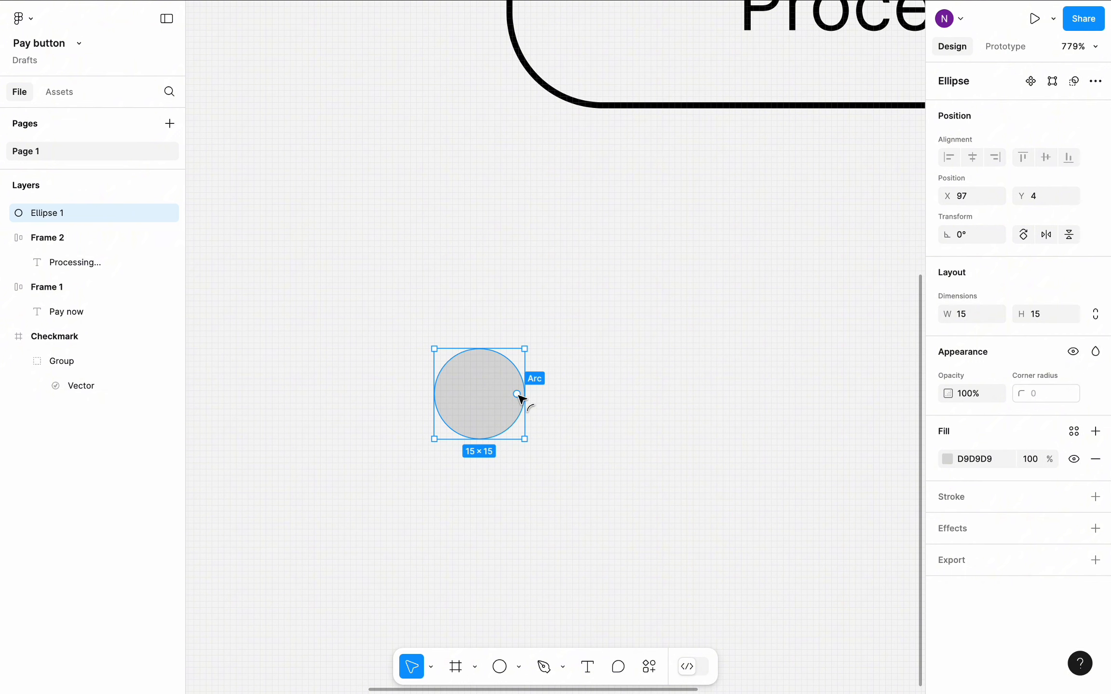
pyautogui.moveTo(521, 398); pyautogui.dragTo(489, 398)
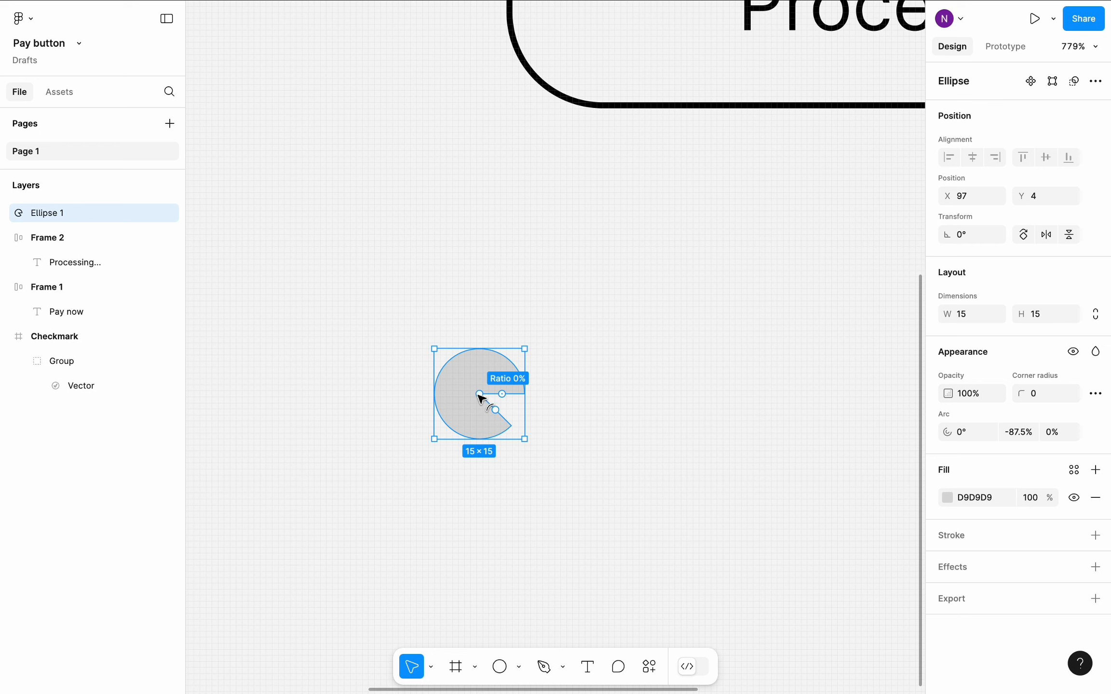
pyautogui.moveTo(478, 395); pyautogui.dragTo(445, 390)
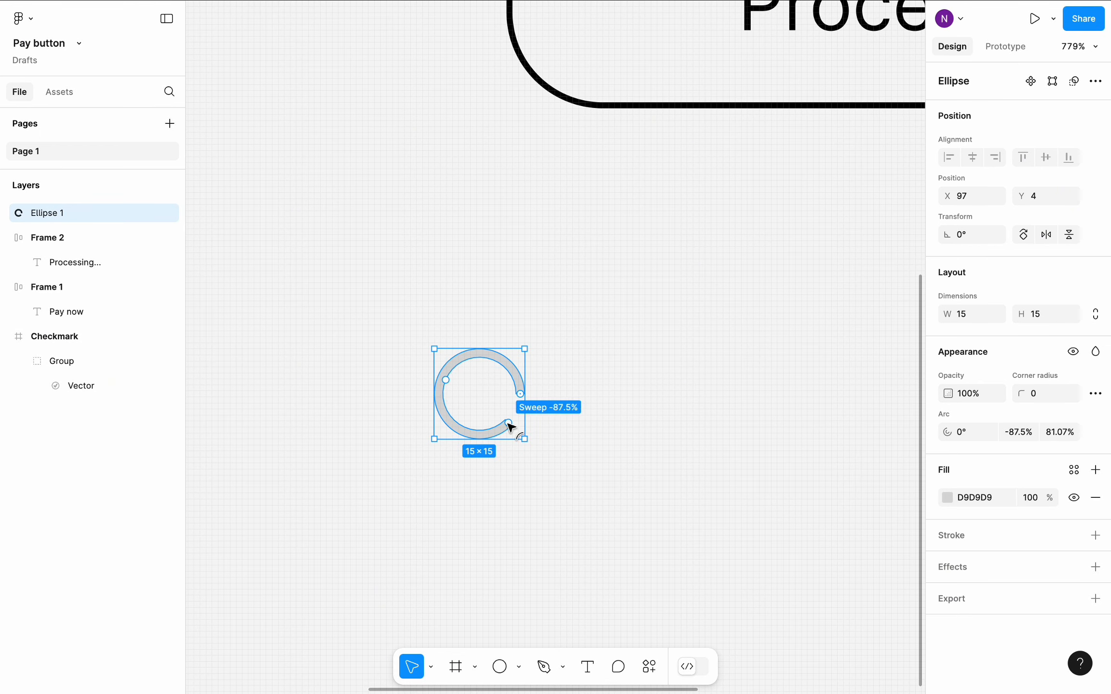
pyautogui.moveTo(508, 422); pyautogui.dragTo(513, 396)
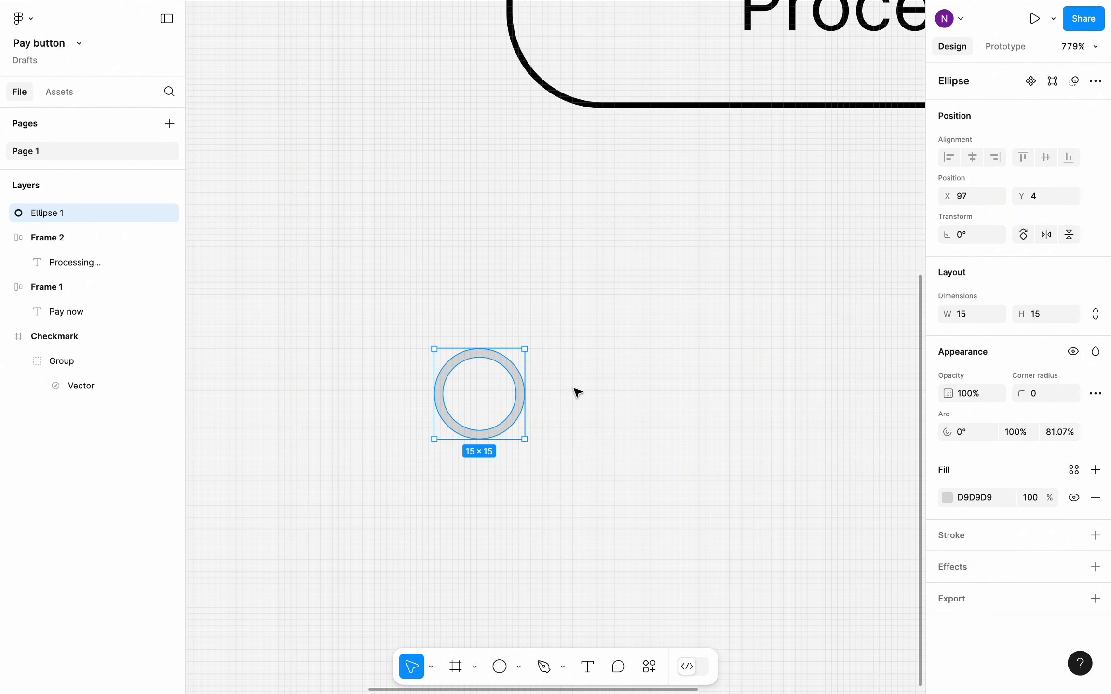
# - Give the ring an angular gradient fill from D9D9D9 to 737373, with the gradient starting at the ring's top
pyautogui.click(947, 497)
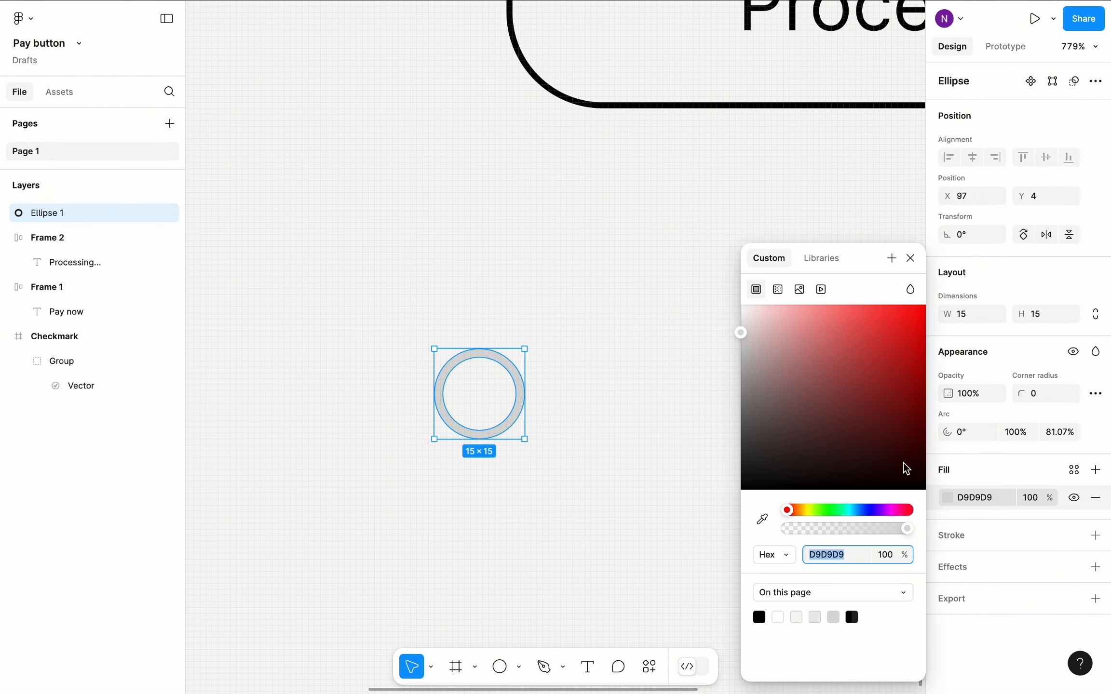
pyautogui.click(779, 290)
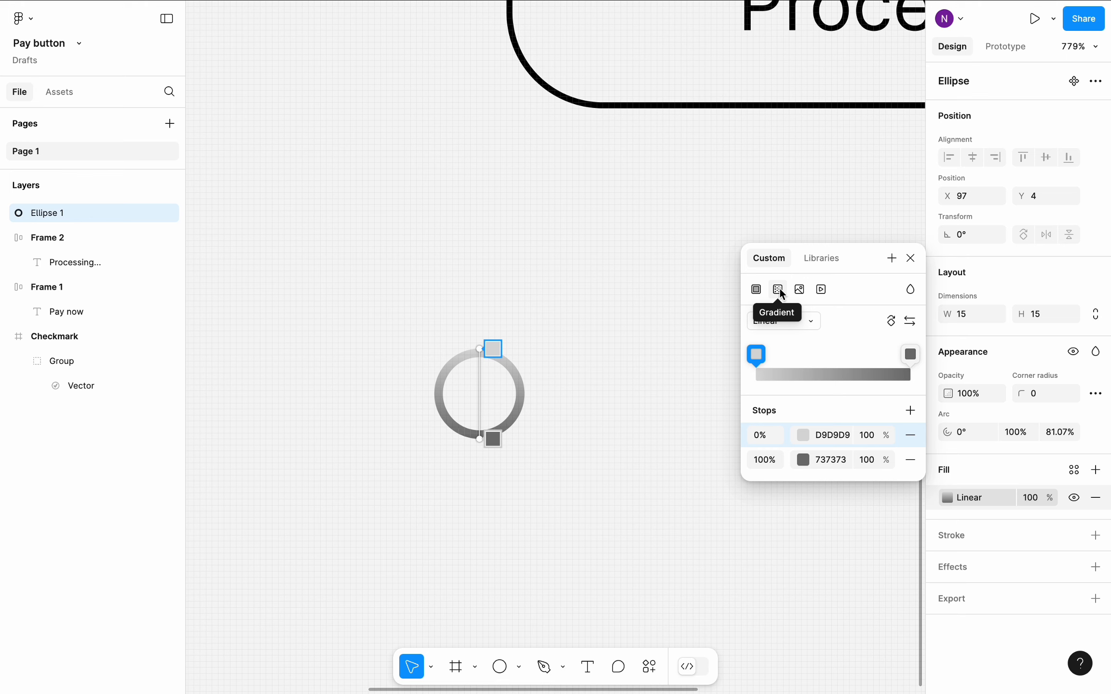
pyautogui.click(813, 325)
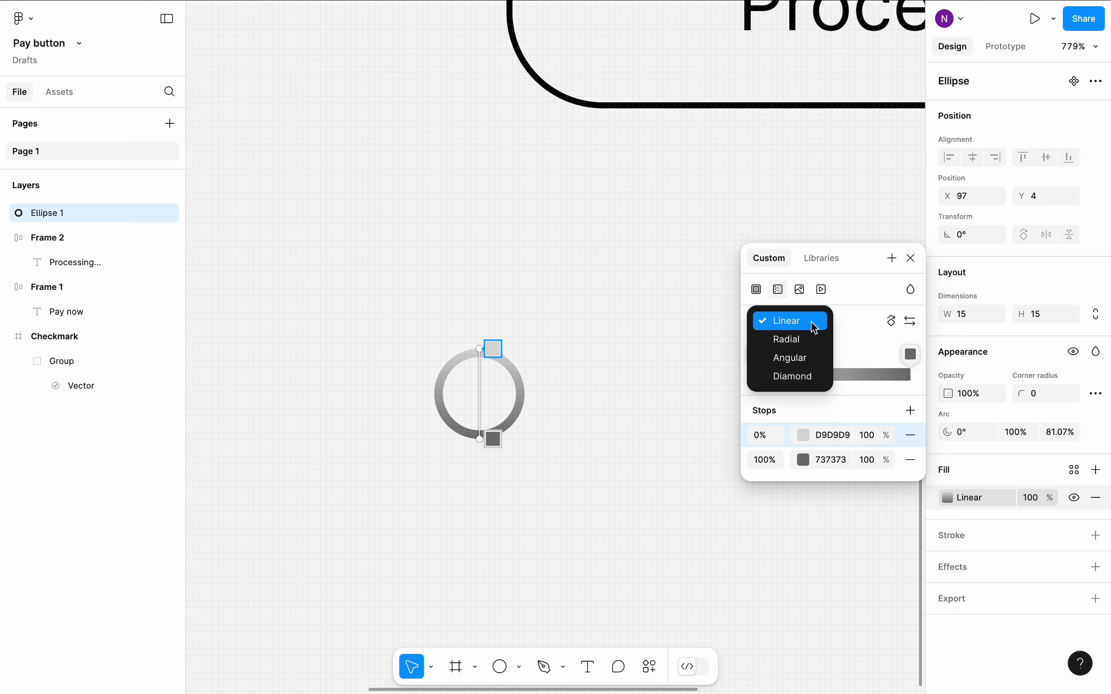
pyautogui.click(807, 359)
pyautogui.moveTo(481, 440); pyautogui.dragTo(478, 348)
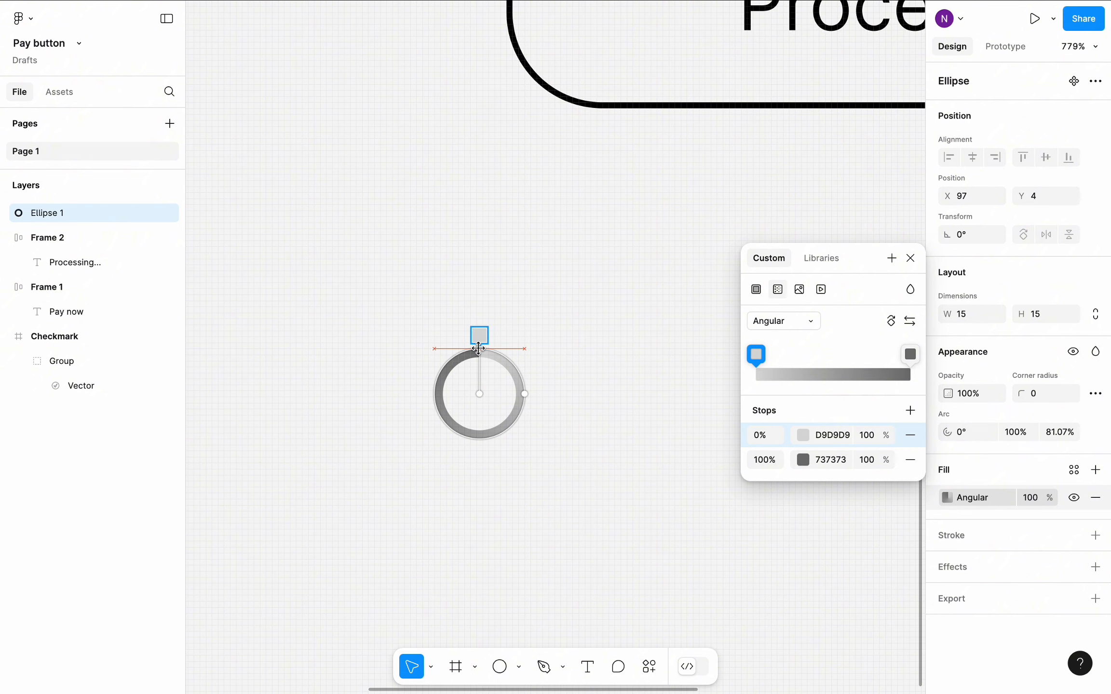
pyautogui.press('Escape')
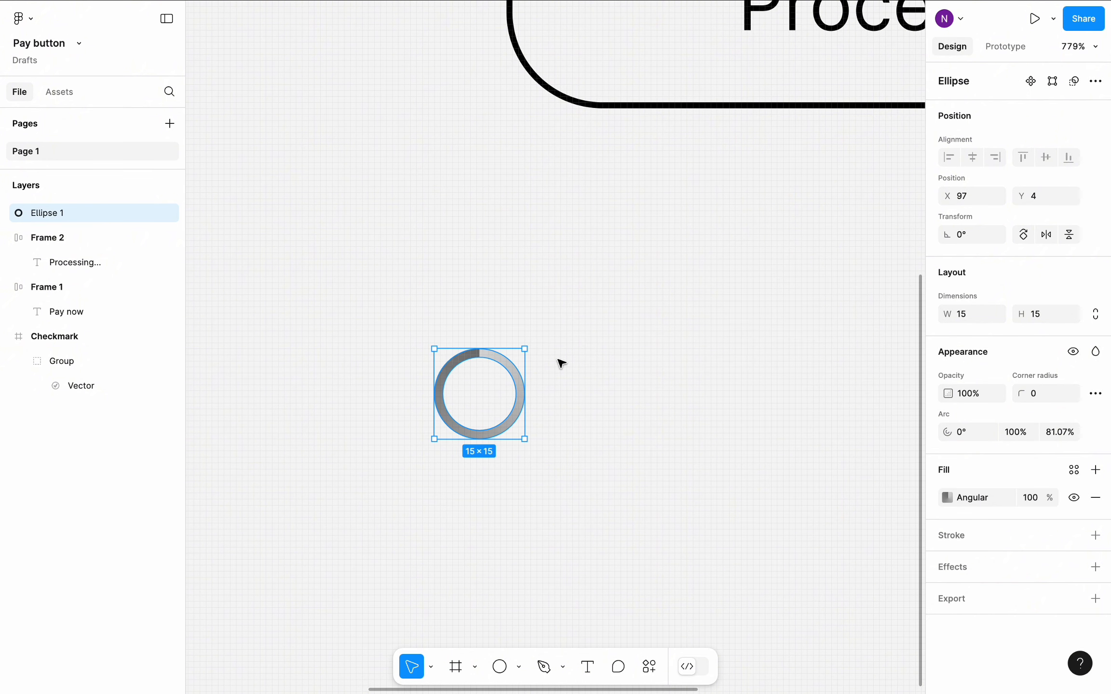
# - Duplicate the ring three times to form a horizontal row of four rings, each offset by 21 px
pyautogui.scroll(-2, 560, 363)
pyautogui.hscroll(2, 561, 363)
pyautogui.press('super+d')
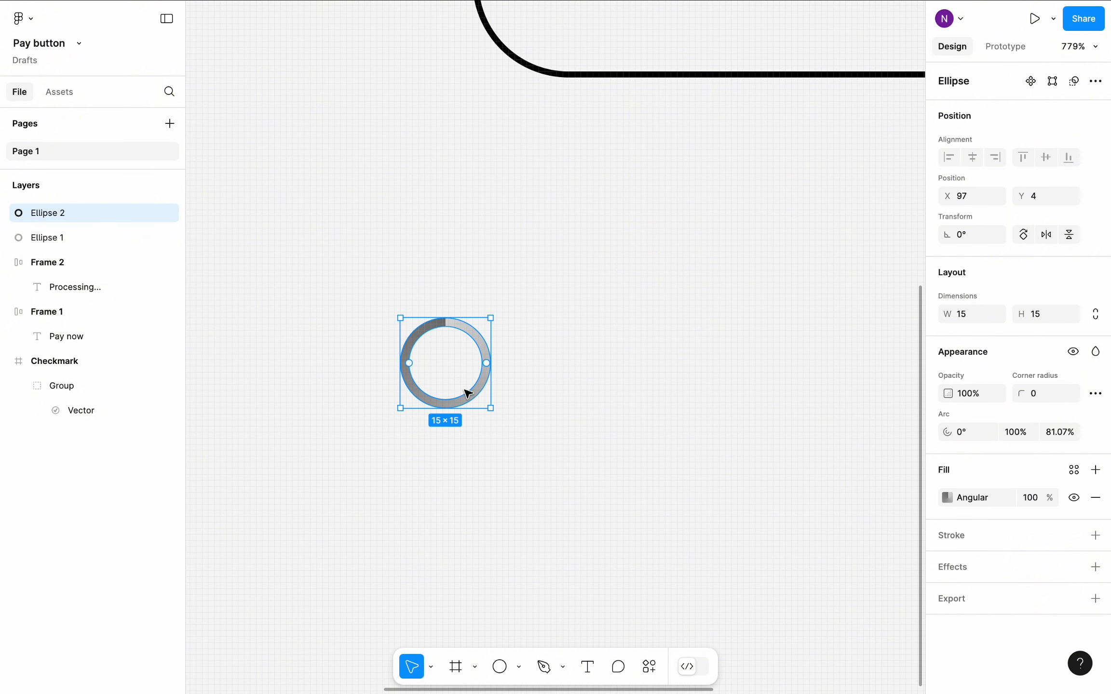
pyautogui.moveTo(463, 391); pyautogui.dragTo(853, 393)
pyautogui.press('super+d')
pyautogui.press('super+d')
pyautogui.click(540, 403)
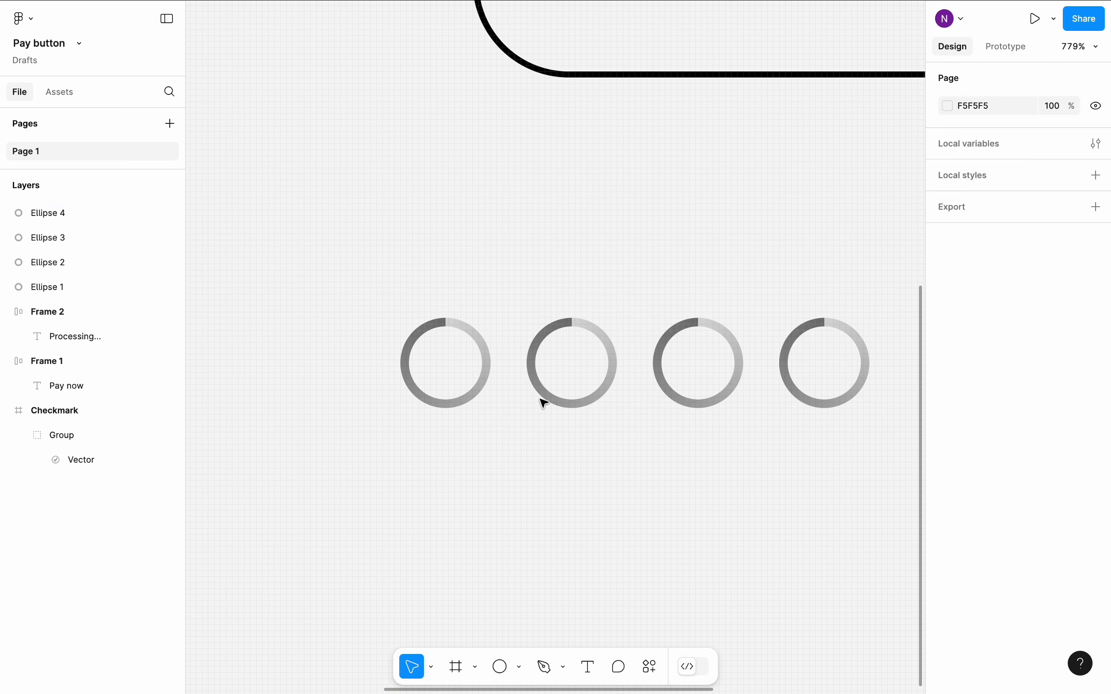
# - Set the rotation of the second ring in the row to -90°
pyautogui.click(535, 388)
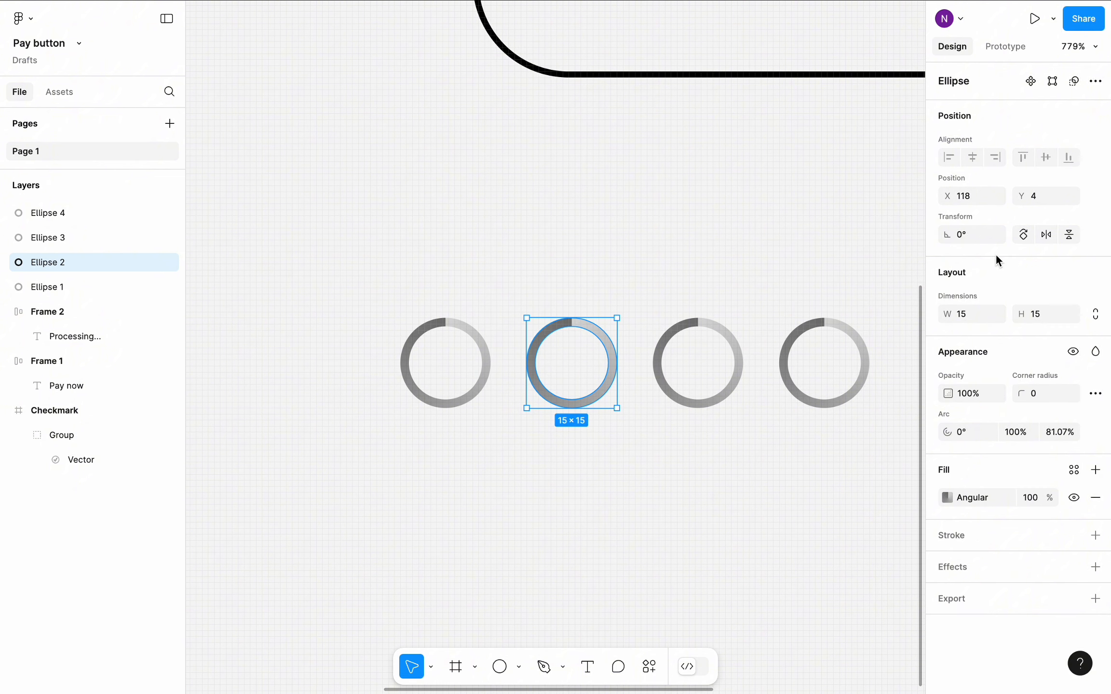
pyautogui.write('0')
pyautogui.press('Return')
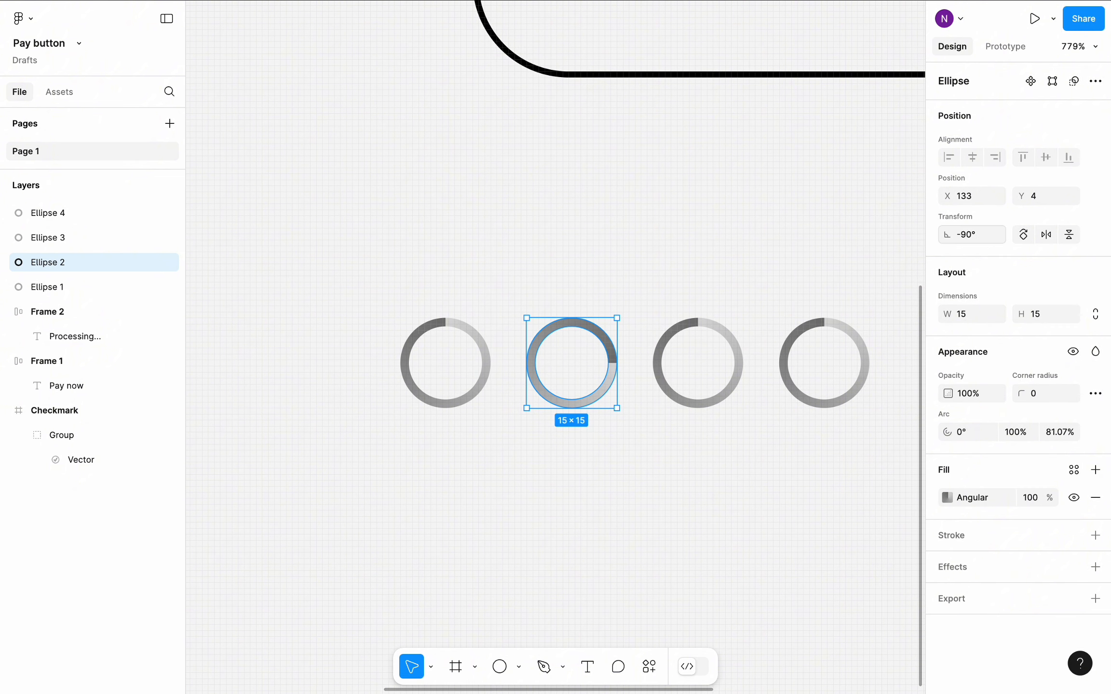
pyautogui.click(664, 237)
# - Set the rotation of the third ring in the row to -180°
pyautogui.click(726, 324)
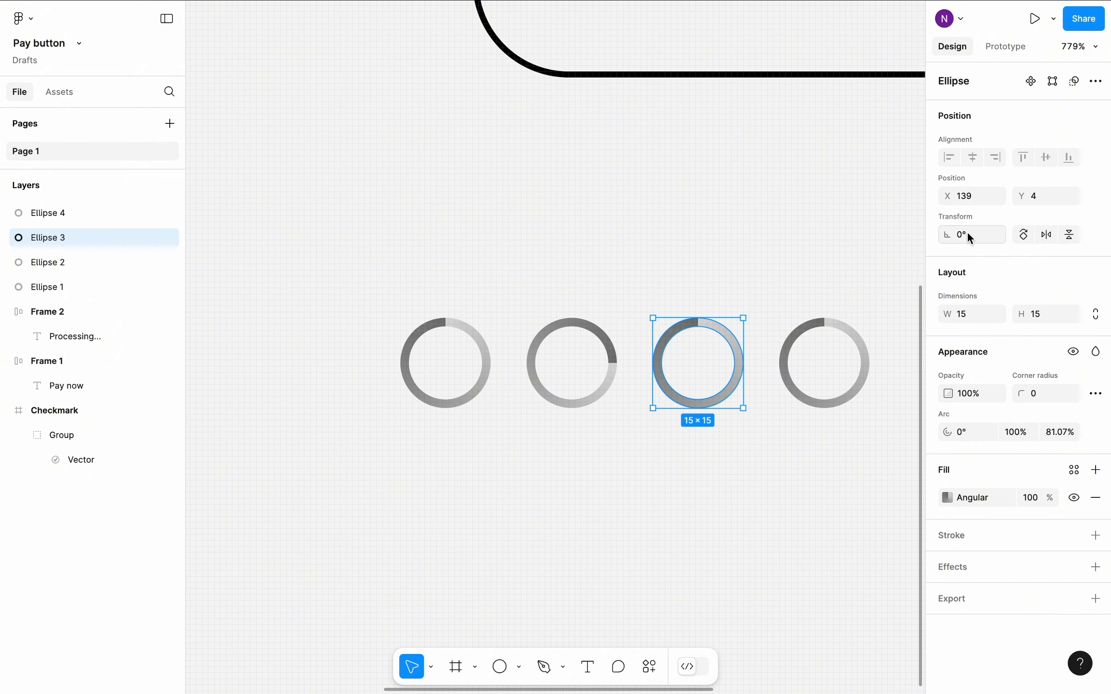
pyautogui.write('-180')
pyautogui.press('Return')
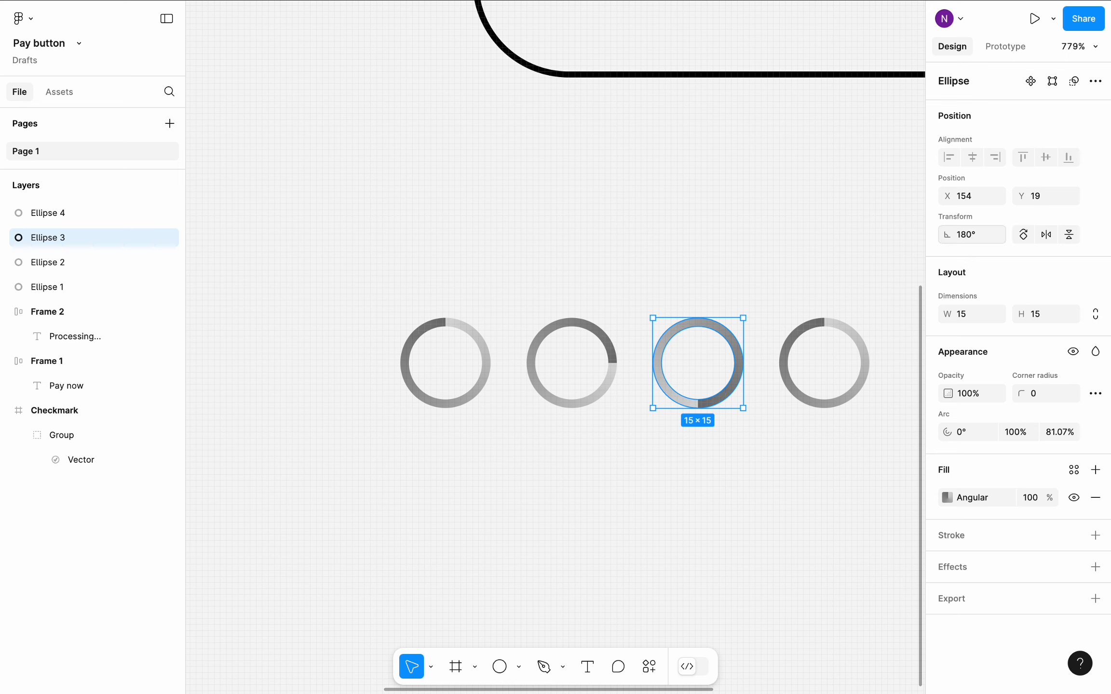
pyautogui.click(768, 226)
# - Set the rotation of the fourth ring in the row to -270°
pyautogui.click(851, 330)
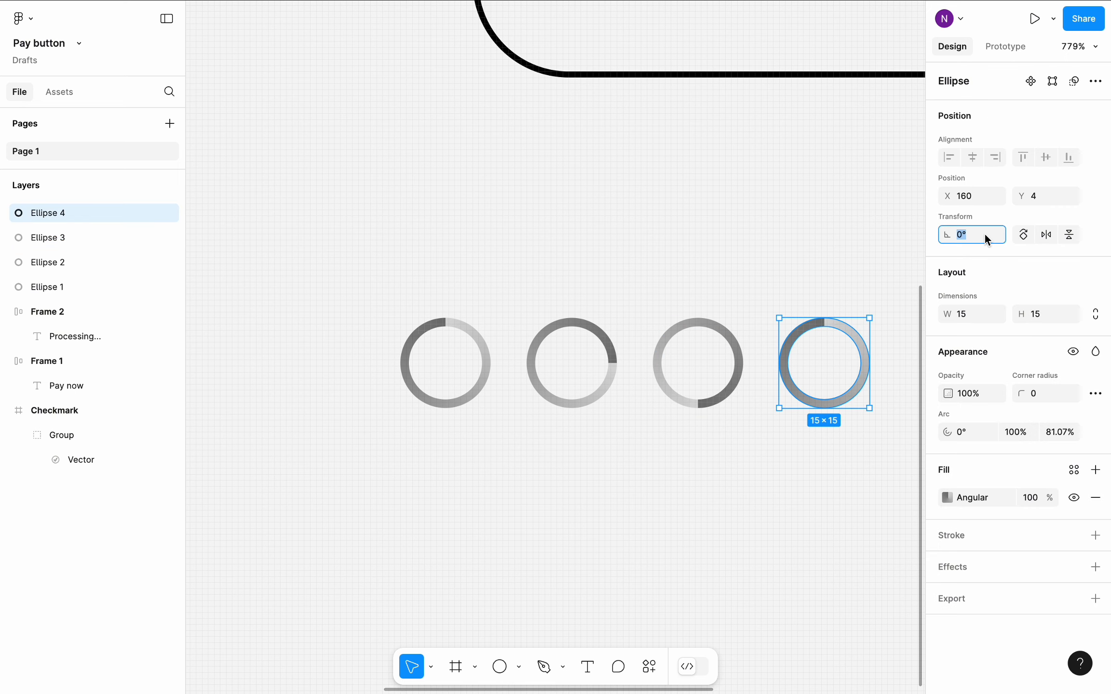
pyautogui.write('-270')
pyautogui.press('Return')
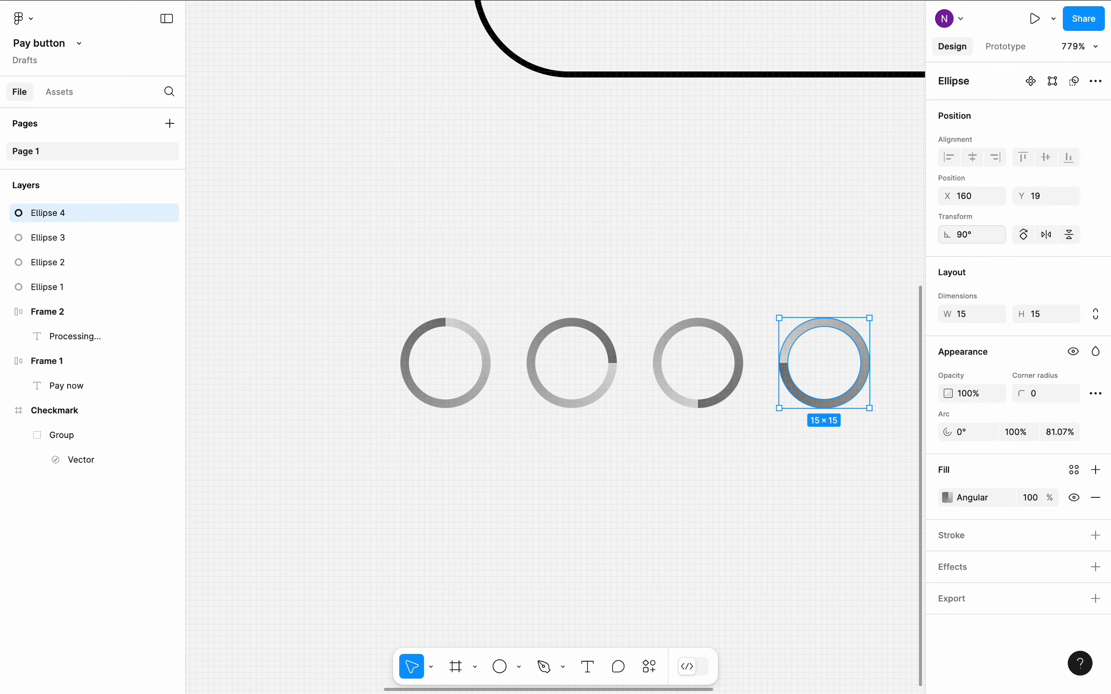
# - Duplicate the first ring and place the copy as the fifth ring at the end of the row
pyautogui.click(714, 249)
pyautogui.scroll(-3, 715, 249)
pyautogui.hscroll(3, 715, 249)
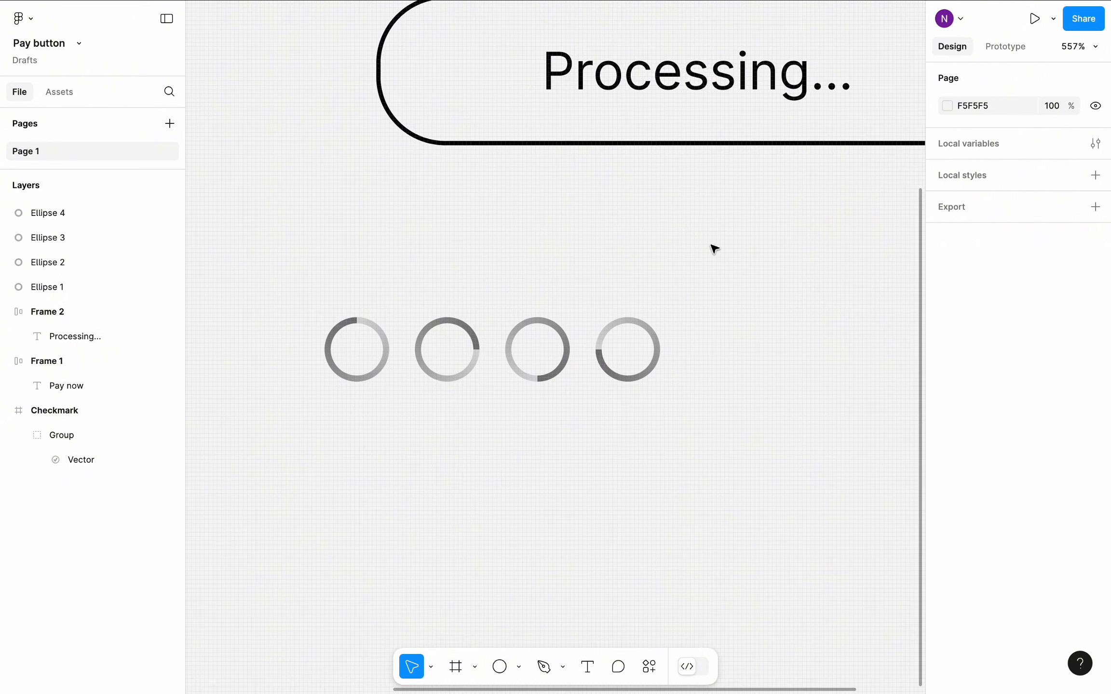
pyautogui.click(342, 371)
pyautogui.press('super+d')
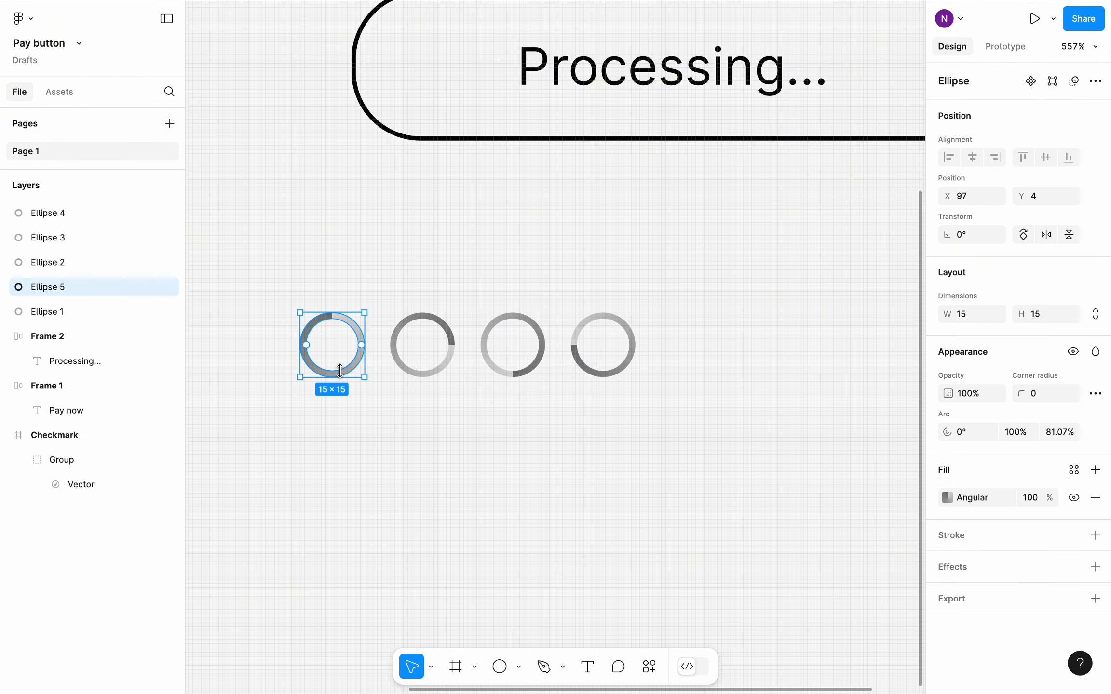
pyautogui.moveTo(340, 371); pyautogui.dragTo(704, 374)
pyautogui.click(585, 245)
# - Move the five rings beside the Processing button and arrange them in a spaced vertical column at about X 270
pyautogui.scroll(-4, 587, 247)
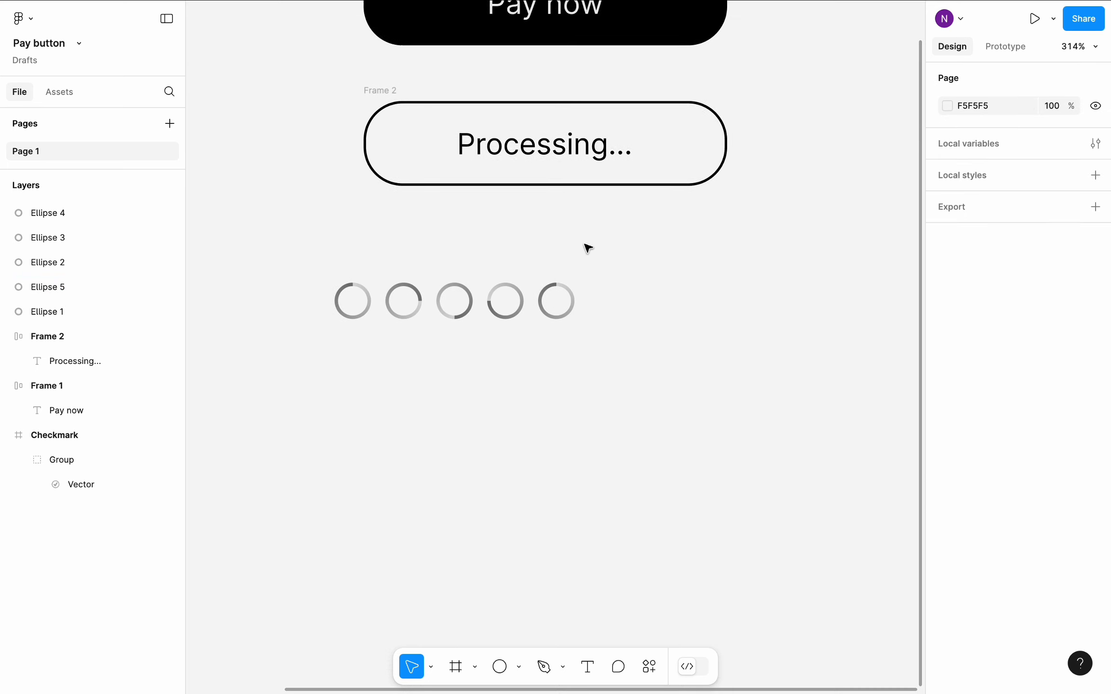
pyautogui.hscroll(2, 588, 247)
pyautogui.scroll(1, 588, 247)
pyautogui.moveTo(248, 290); pyautogui.dragTo(580, 384)
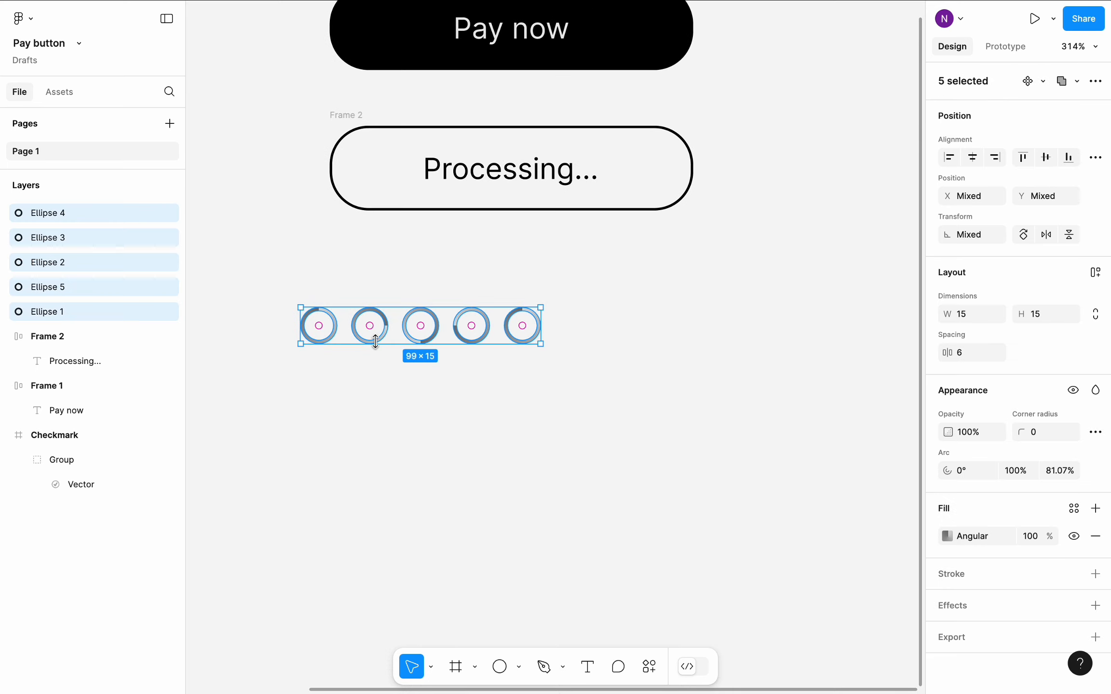
pyautogui.moveTo(351, 339); pyautogui.dragTo(719, 278)
pyautogui.scroll(-2, 769, 185)
pyautogui.click(758, 198)
pyautogui.moveTo(796, 198); pyautogui.dragTo(719, 351)
pyautogui.moveTo(836, 190); pyautogui.dragTo(716, 493)
pyautogui.press('Escape')
# - Rename the Ellipse 1, Ellipse 5 and Ellipse 2 ring layers to Ellipse
pyautogui.click(434, 142)
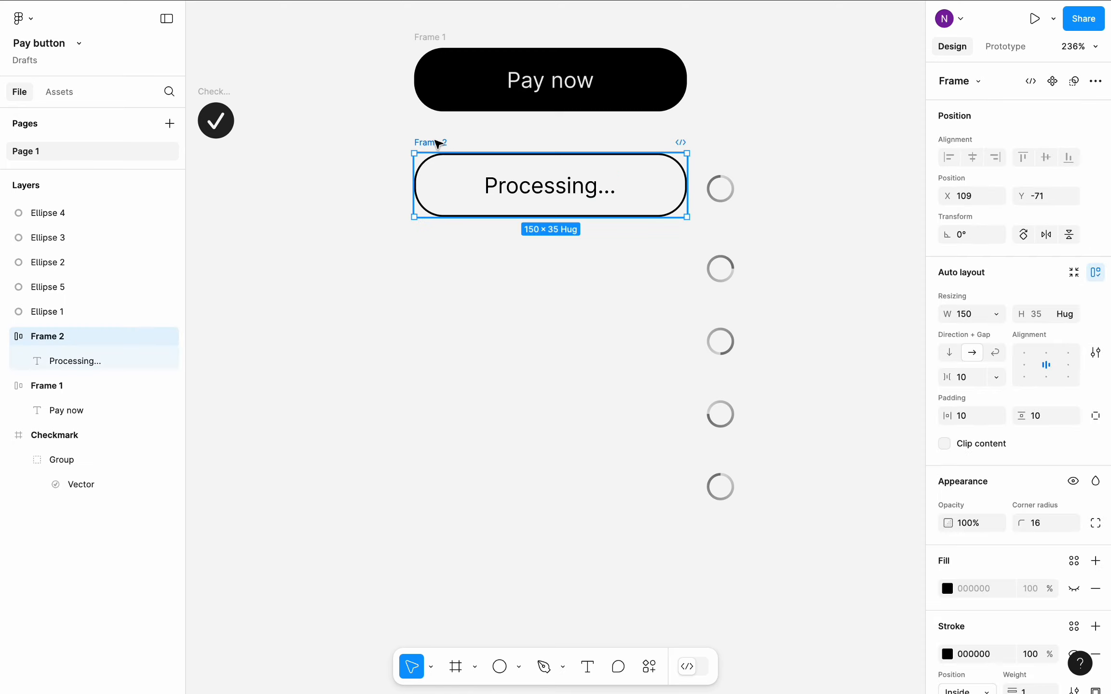
pyautogui.click(717, 200)
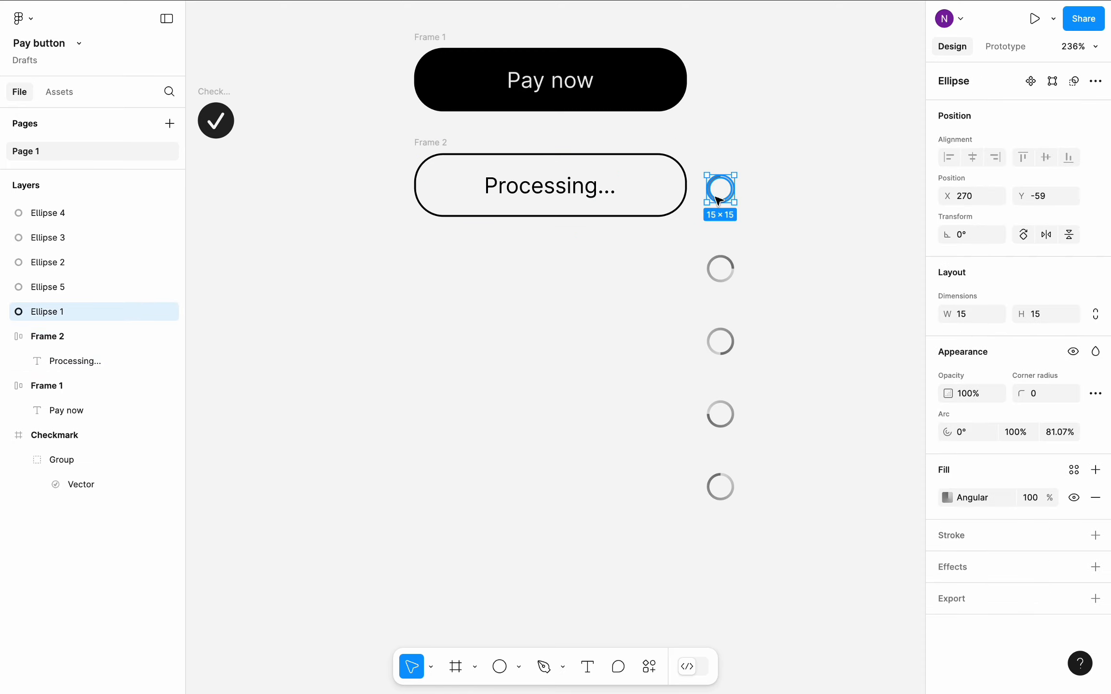
pyautogui.doubleClick(70, 309)
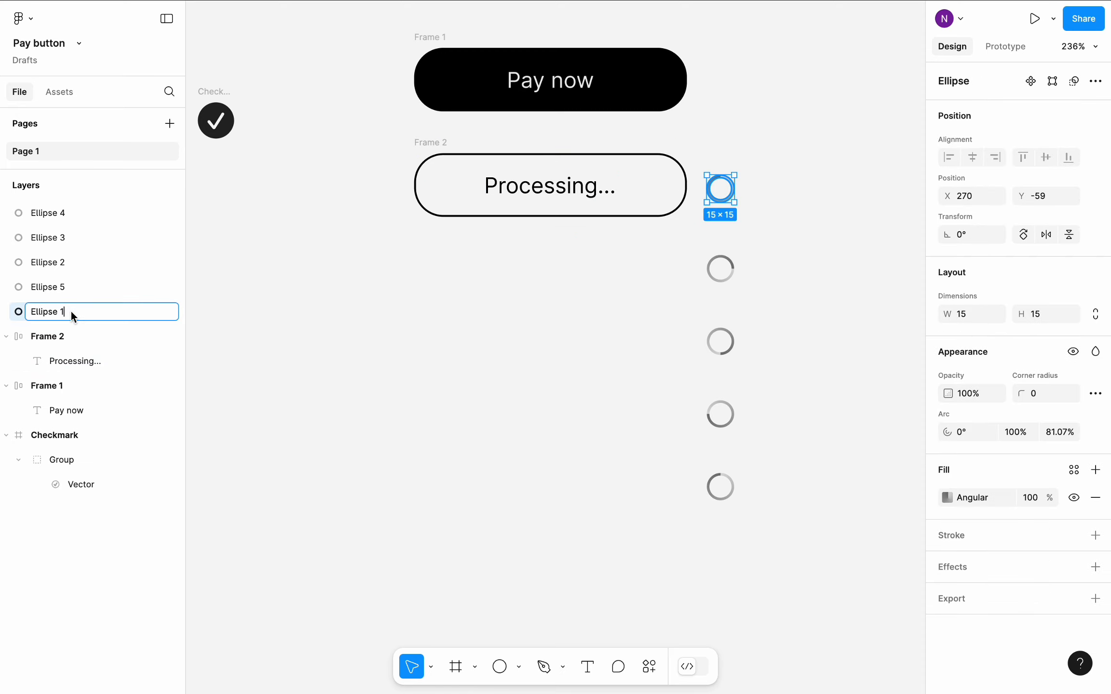
pyautogui.doubleClick(67, 289)
pyautogui.click(68, 288)
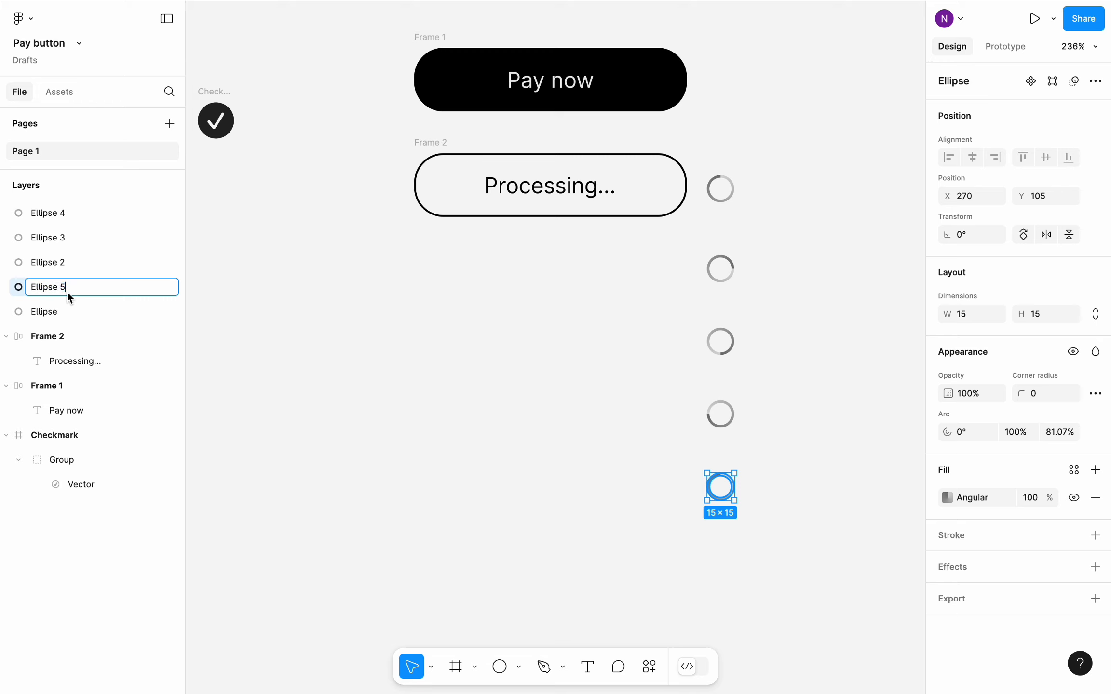
pyautogui.press('BackSpace')
pyautogui.click(68, 268)
pyautogui.doubleClick(68, 267)
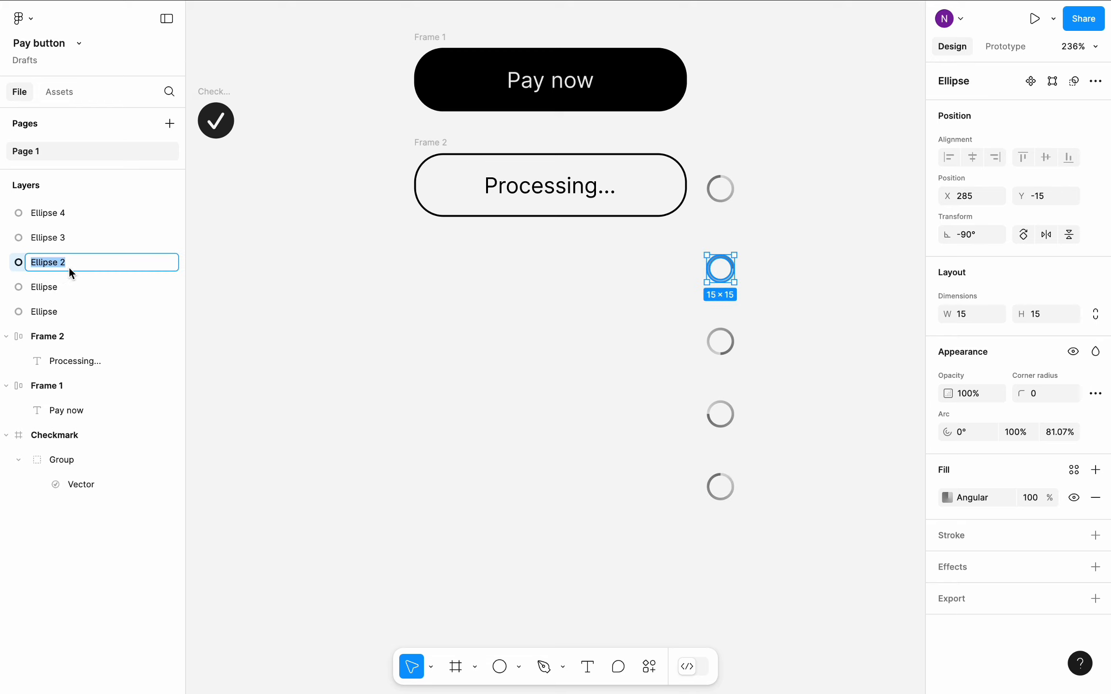
pyautogui.click(68, 267)
pyautogui.press('BackSpace')
# - Rename the Ellipse 3 and Ellipse 4 ring layers to Ellipse
pyautogui.click(71, 236)
pyautogui.doubleClick(71, 238)
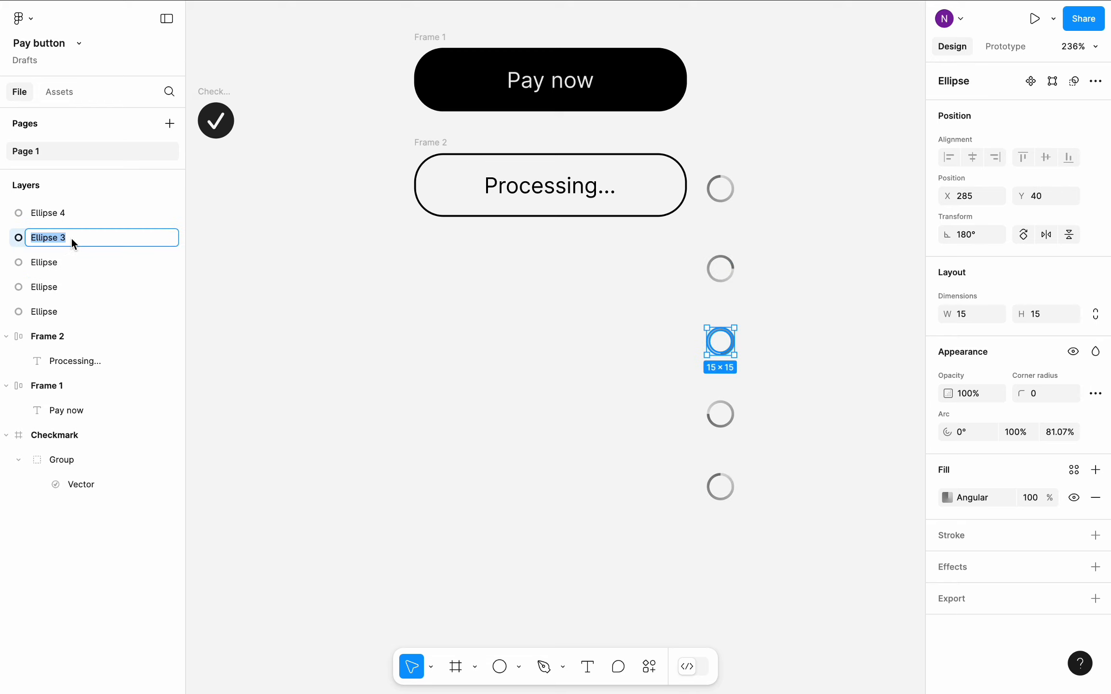
pyautogui.click(71, 238)
pyautogui.press('BackSpace')
pyautogui.click(73, 214)
pyautogui.doubleClick(73, 214)
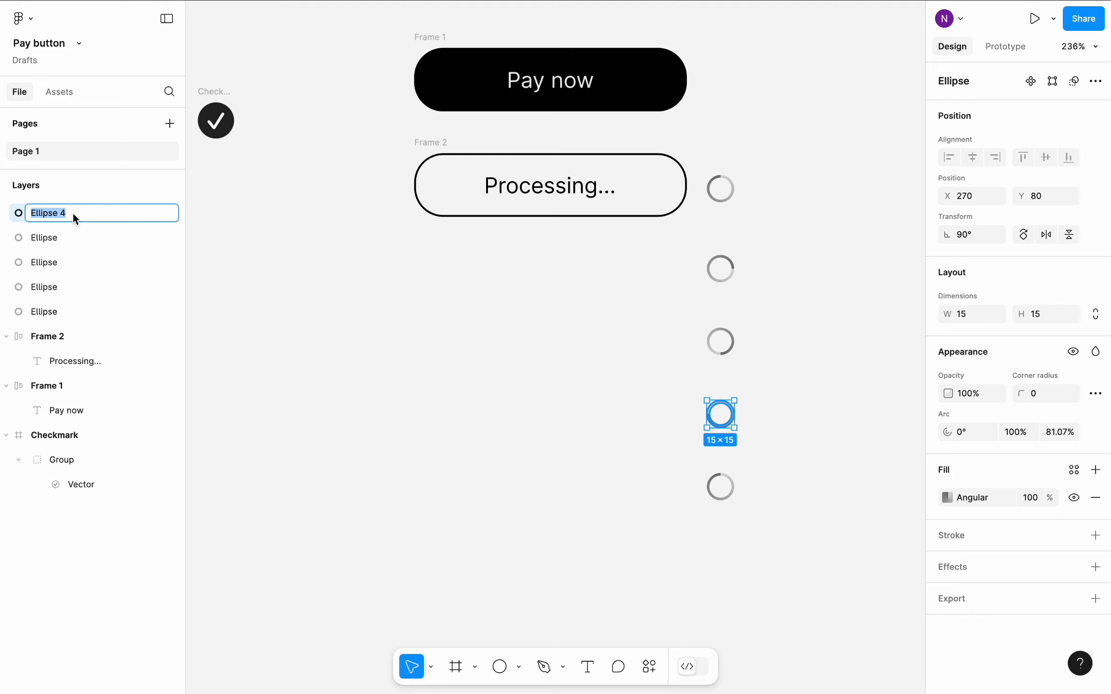
pyautogui.click(84, 214)
pyautogui.click(278, 280)
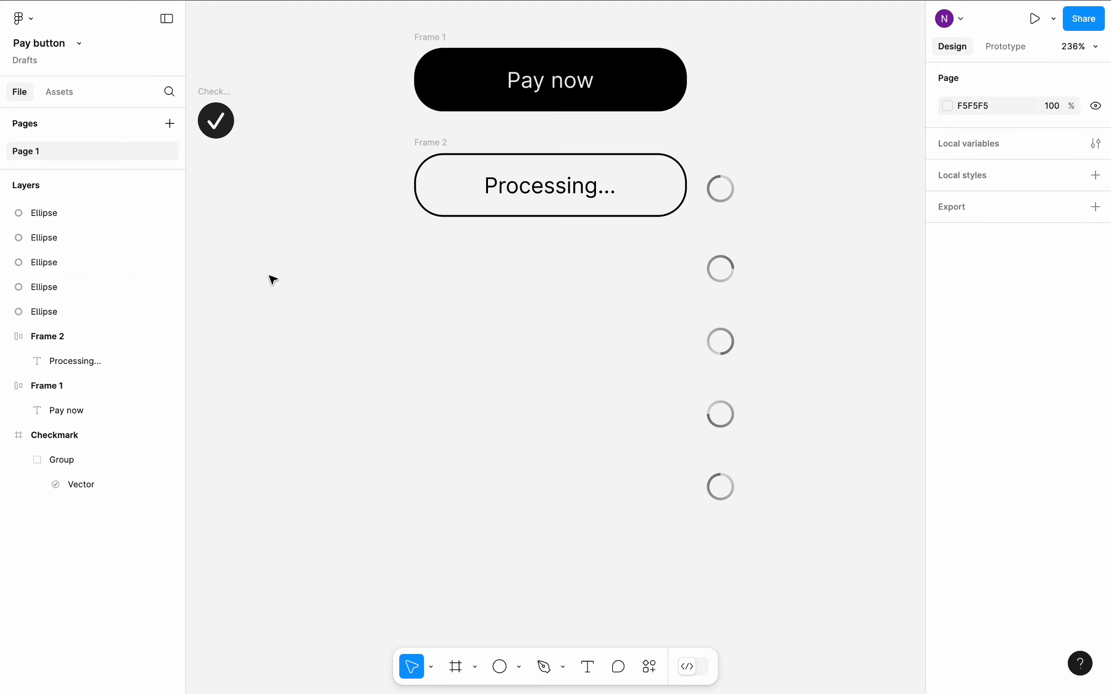
# - Duplicate the Processing button four times and stack the copies below it at X 109 and about Y -13, 40, 93 and 146
pyautogui.click(437, 145)
pyautogui.hotkey('ctrl', 'd')
pyautogui.moveTo(798, 198); pyautogui.dragTo(451, 308)
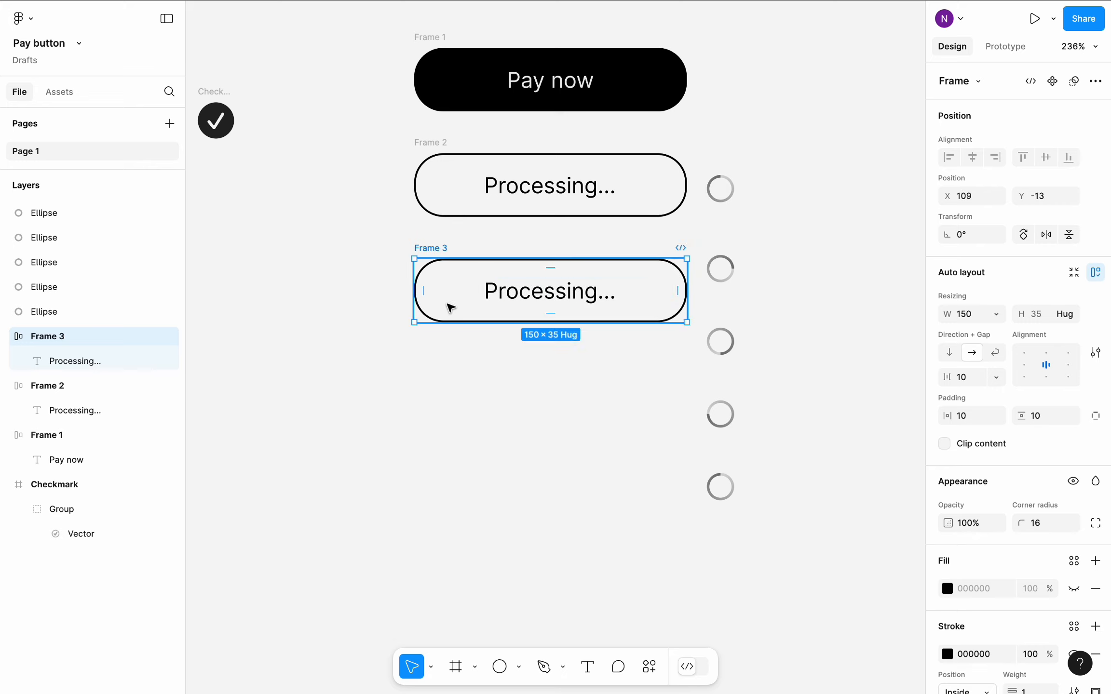
pyautogui.hotkey('ctrl', 'd')
pyautogui.moveTo(779, 323); pyautogui.dragTo(441, 389)
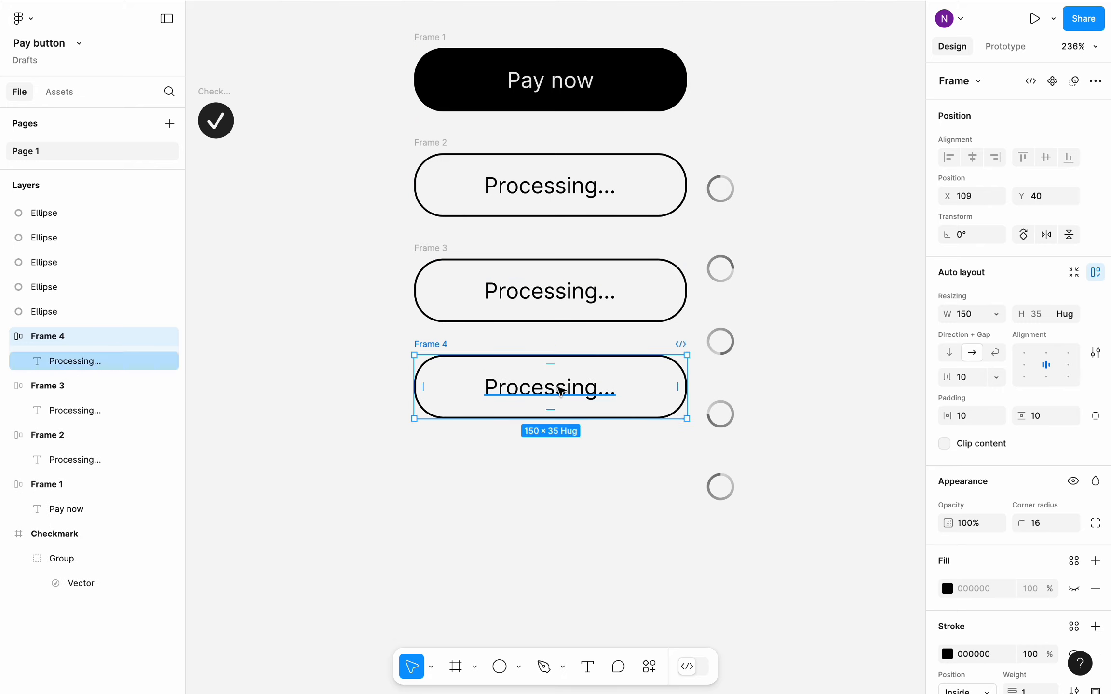
pyautogui.hotkey('ctrl', 'd')
pyautogui.moveTo(801, 387); pyautogui.dragTo(456, 483)
pyautogui.hotkey('ctrl', 'd')
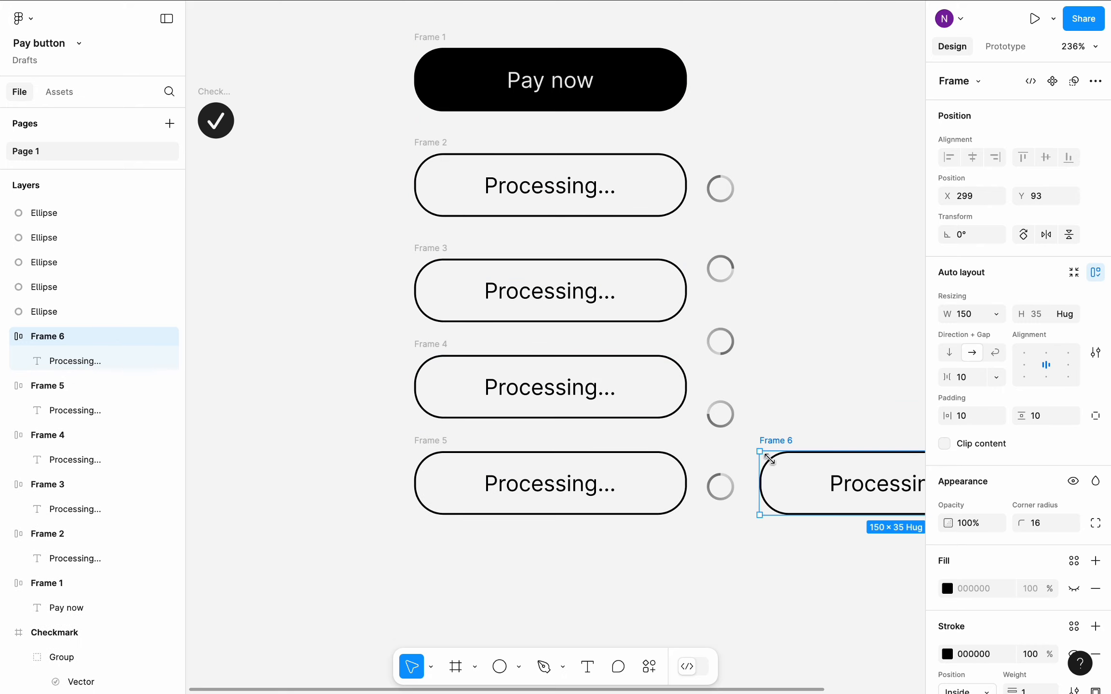
pyautogui.moveTo(793, 482); pyautogui.dragTo(450, 581)
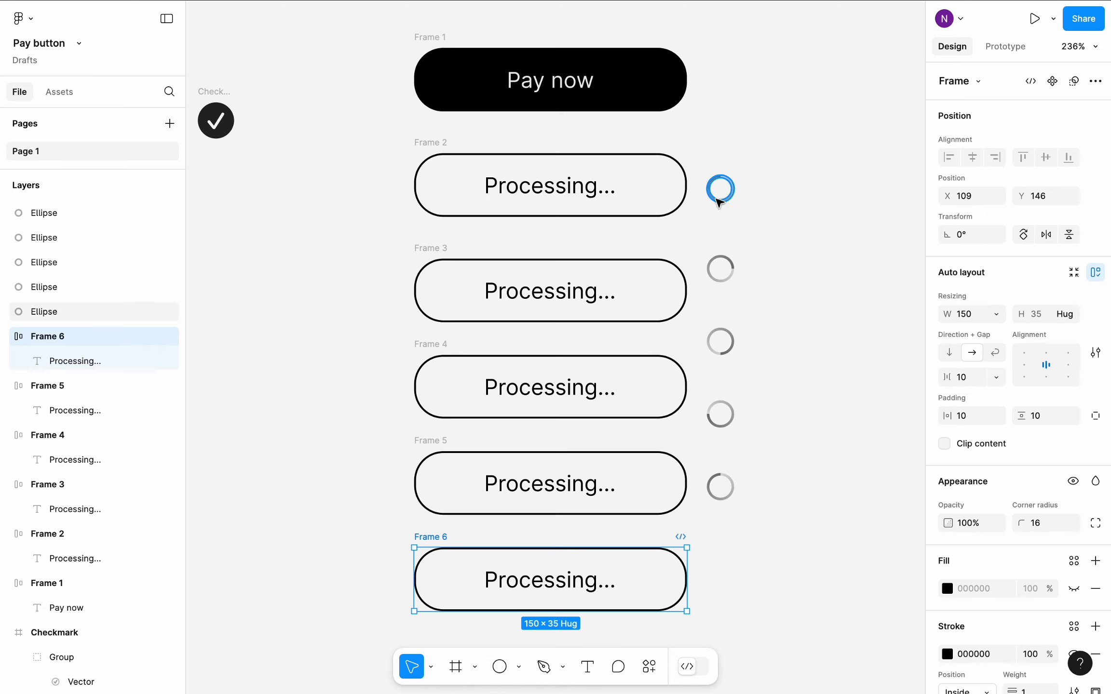
# - Place the first three rings before the text inside the first, second and third Processing buttons, one ring per button
pyautogui.moveTo(718, 201); pyautogui.dragTo(480, 191)
pyautogui.click(815, 233)
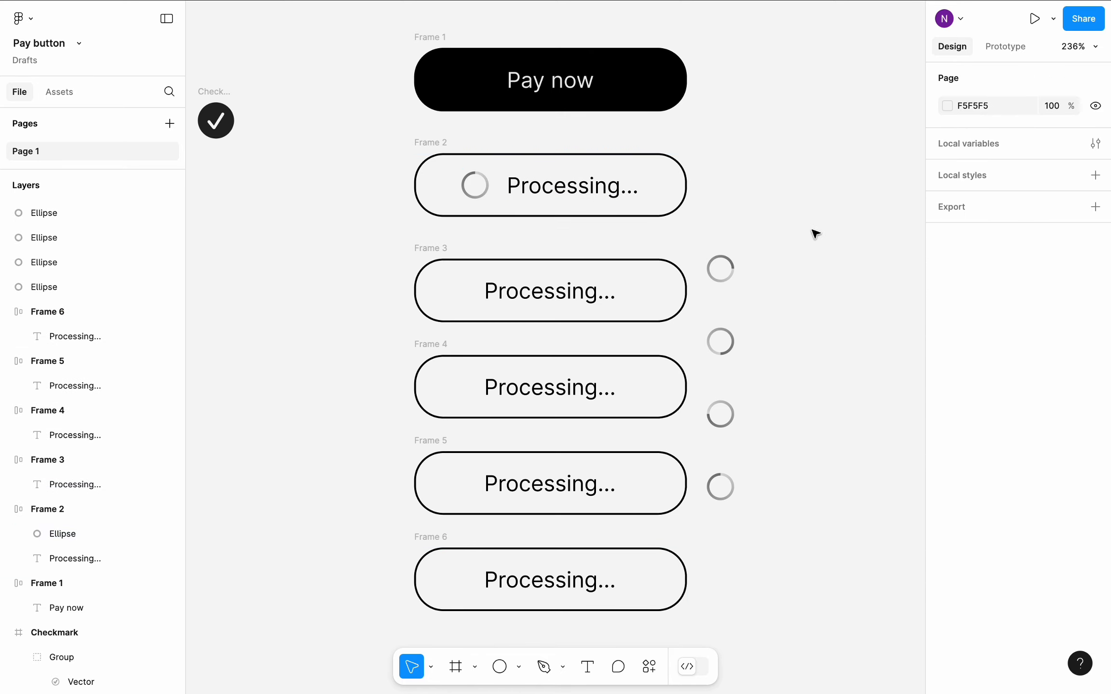
pyautogui.moveTo(720, 283); pyautogui.dragTo(487, 292)
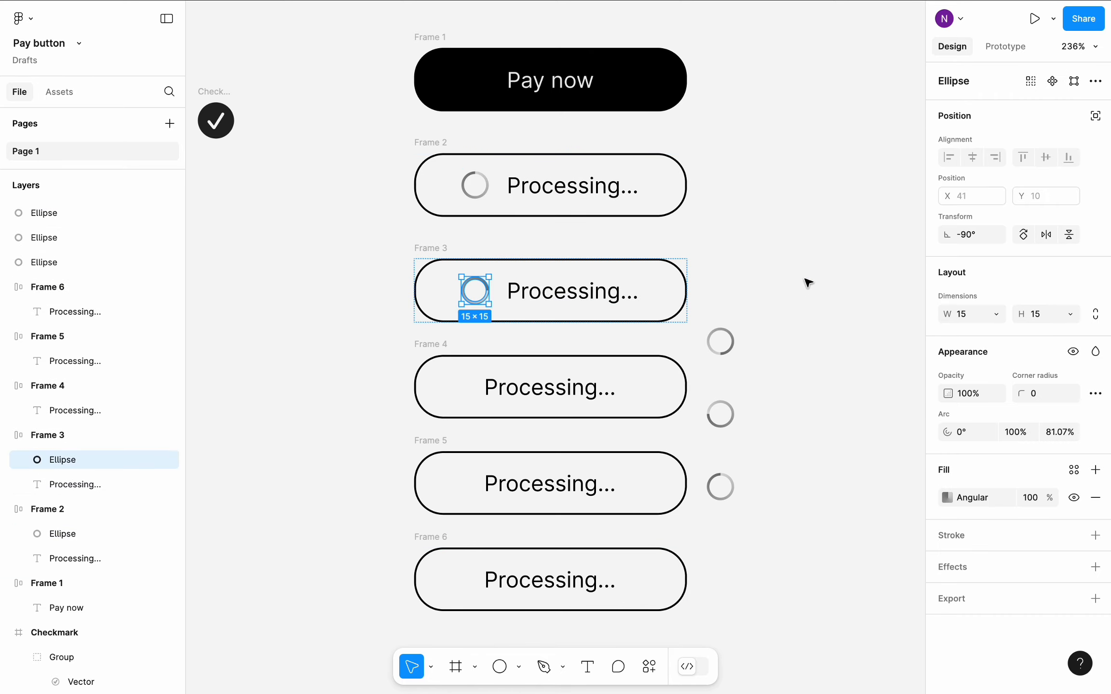
pyautogui.click(815, 275)
pyautogui.scroll(-2, 757, 308)
pyautogui.moveTo(739, 309); pyautogui.dragTo(494, 354)
pyautogui.click(767, 304)
# - Place the remaining two rings before the text inside the fourth and fifth Processing buttons
pyautogui.scroll(-2, 767, 304)
pyautogui.moveTo(762, 319); pyautogui.dragTo(503, 392)
pyautogui.click(793, 414)
pyautogui.scroll(-1, 796, 413)
pyautogui.click(751, 381)
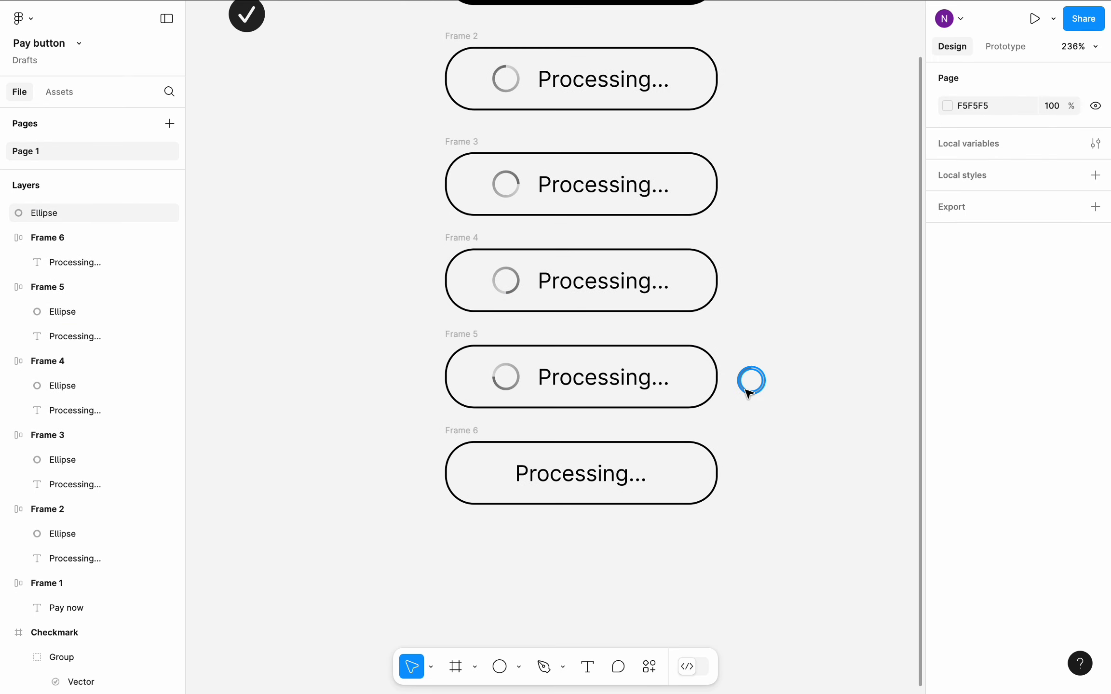
pyautogui.moveTo(750, 381); pyautogui.dragTo(505, 474)
pyautogui.click(397, 441)
# - Duplicate the lowest Processing button and place the copy below it at X 109 and about Y 204
pyautogui.keyDown('ctrl'); pyautogui.scroll(-2, 391, 437); pyautogui.keyUp('ctrl')
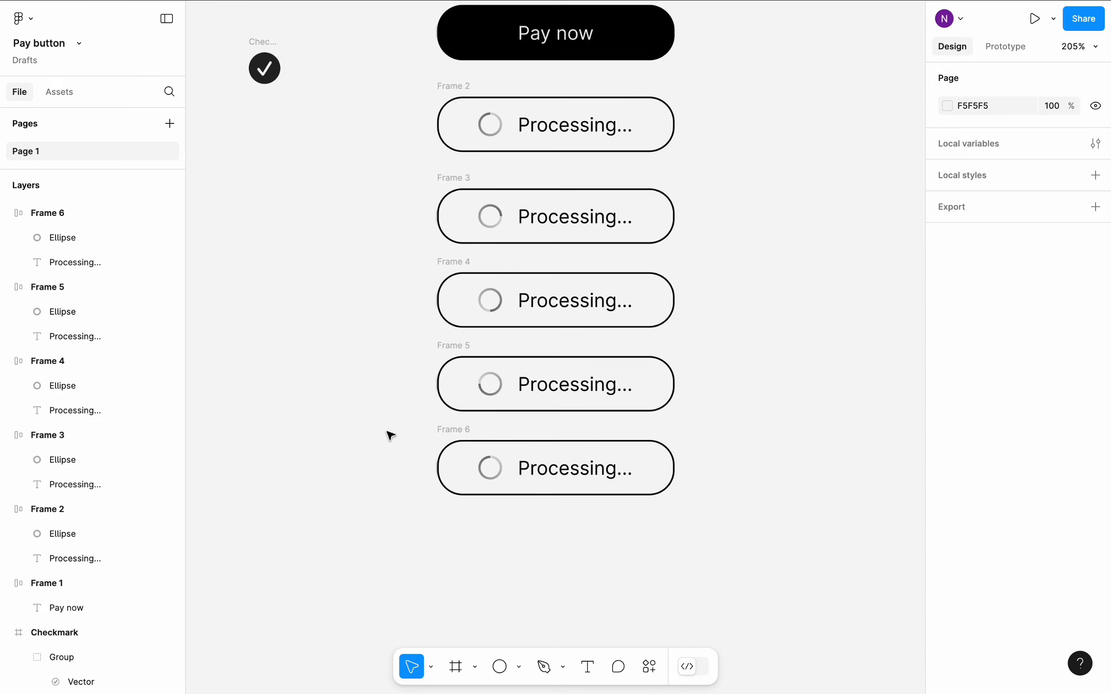
pyautogui.scroll(2, 390, 435)
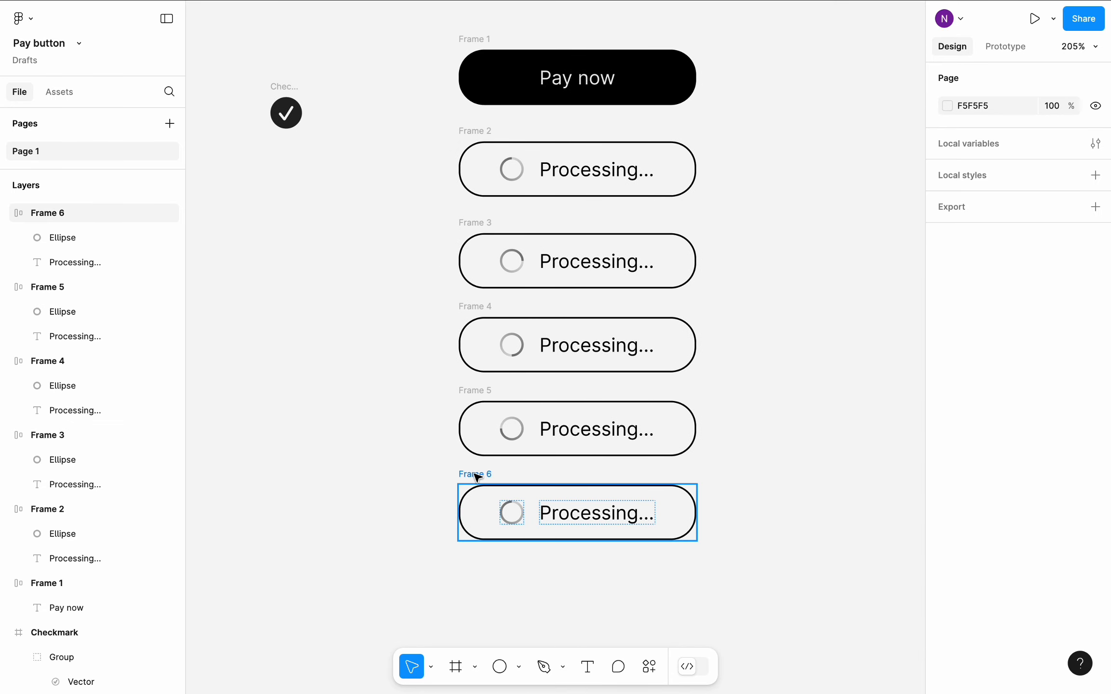
pyautogui.click(670, 479)
pyautogui.hotkey('ctrl', 'd')
pyautogui.moveTo(795, 511); pyautogui.dragTo(494, 600)
# - Scale the Checkmark icon down to about 15.26 × 15 and place it inside the lowest Processing button, before the text
pyautogui.scroll(-1, 397, 540)
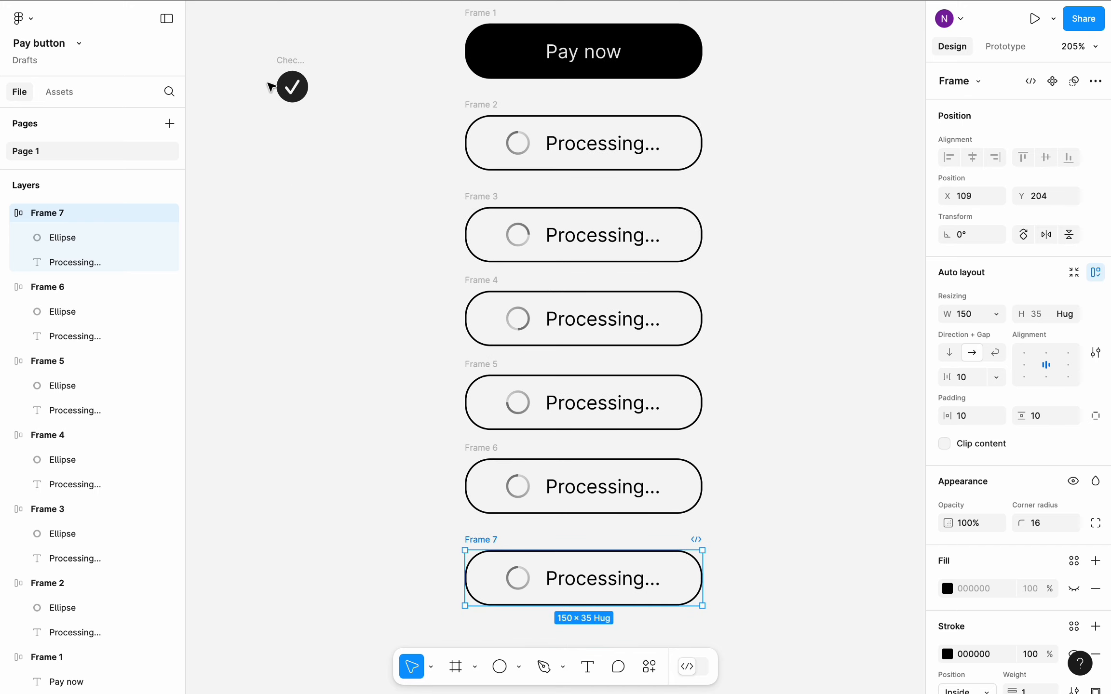
pyautogui.click(287, 64)
pyautogui.moveTo(288, 65); pyautogui.dragTo(417, 549)
pyautogui.scroll(-3, 417, 549)
pyautogui.scroll(5, 444, 475)
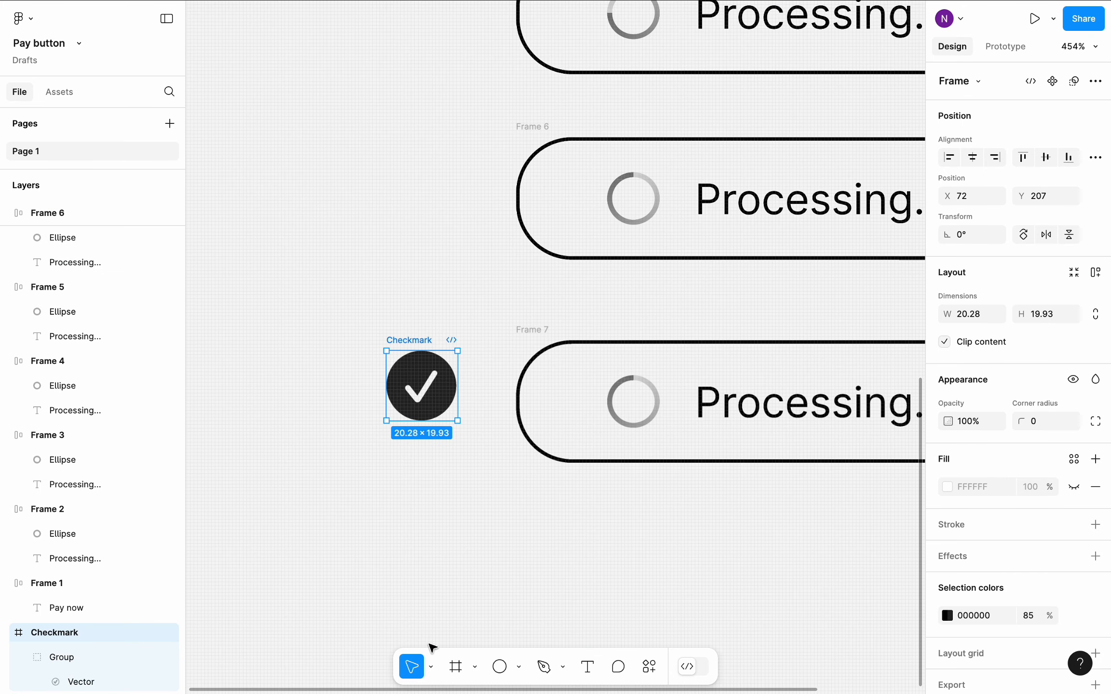
pyautogui.click(430, 667)
pyautogui.click(448, 629)
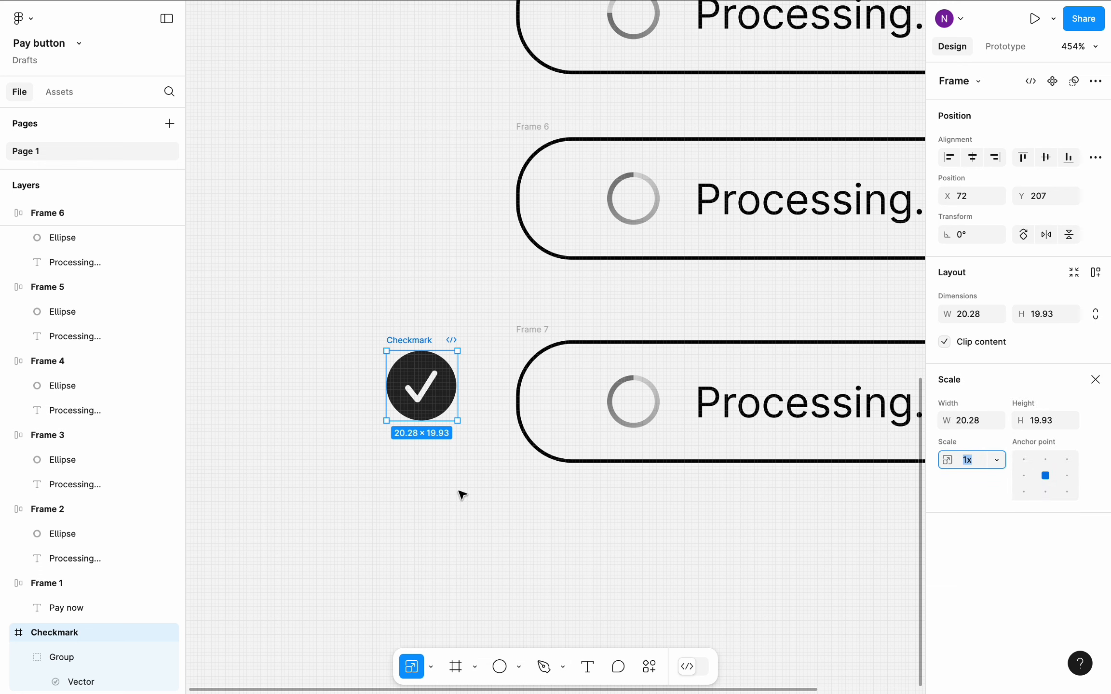
pyautogui.moveTo(461, 422); pyautogui.dragTo(670, 408)
pyautogui.click(591, 515)
pyautogui.scroll(-3, 592, 515)
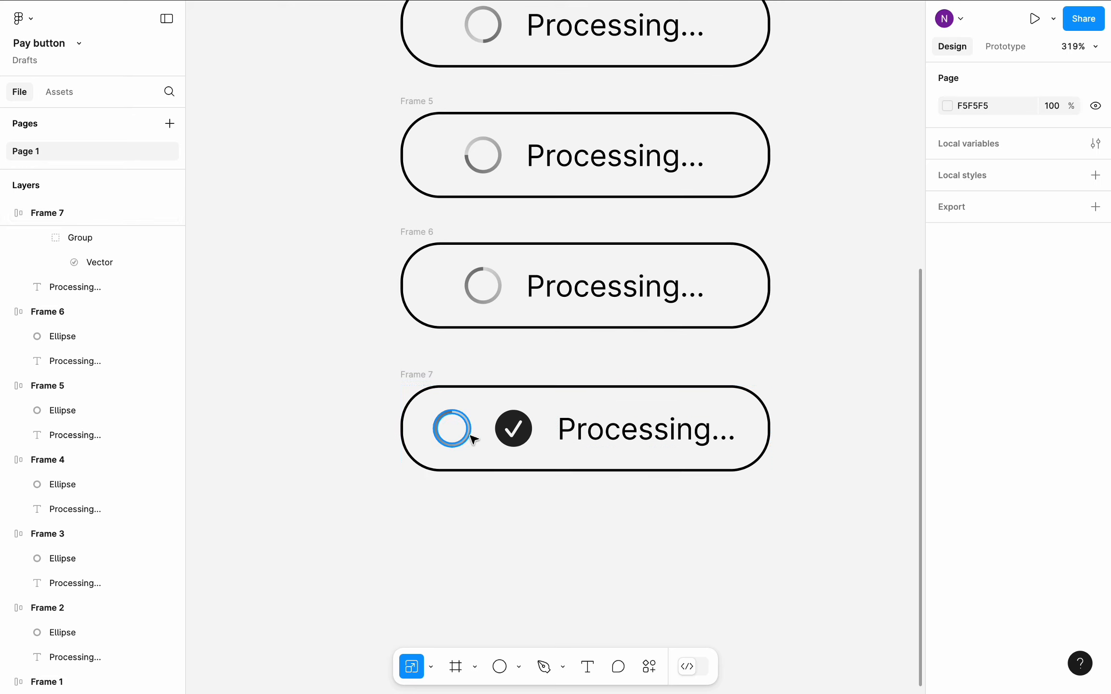
# - Delete the ring and the Processing text from the lowest button, leaving only the checkmark
pyautogui.click(469, 434)
pyautogui.press('Delete')
pyautogui.click(609, 427)
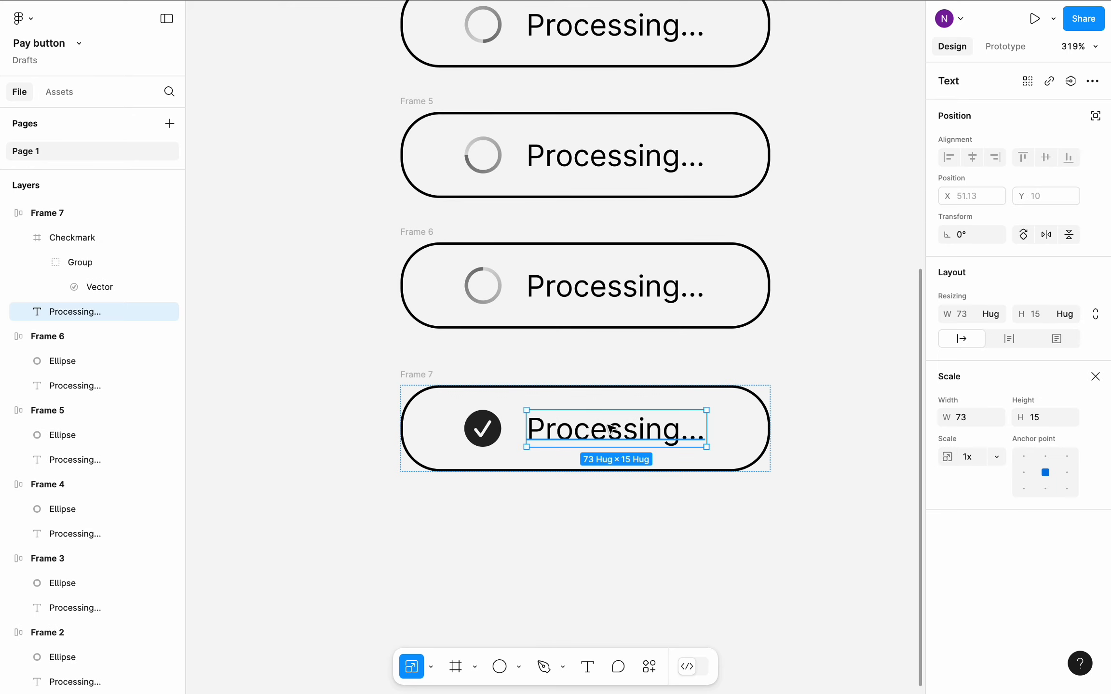
pyautogui.press('Delete')
pyautogui.hscroll(2, 611, 429)
# - Give the checkmark button a green 0AD421 fill at 100% opacity
pyautogui.click(521, 426)
pyautogui.scroll(-2, 448, 491)
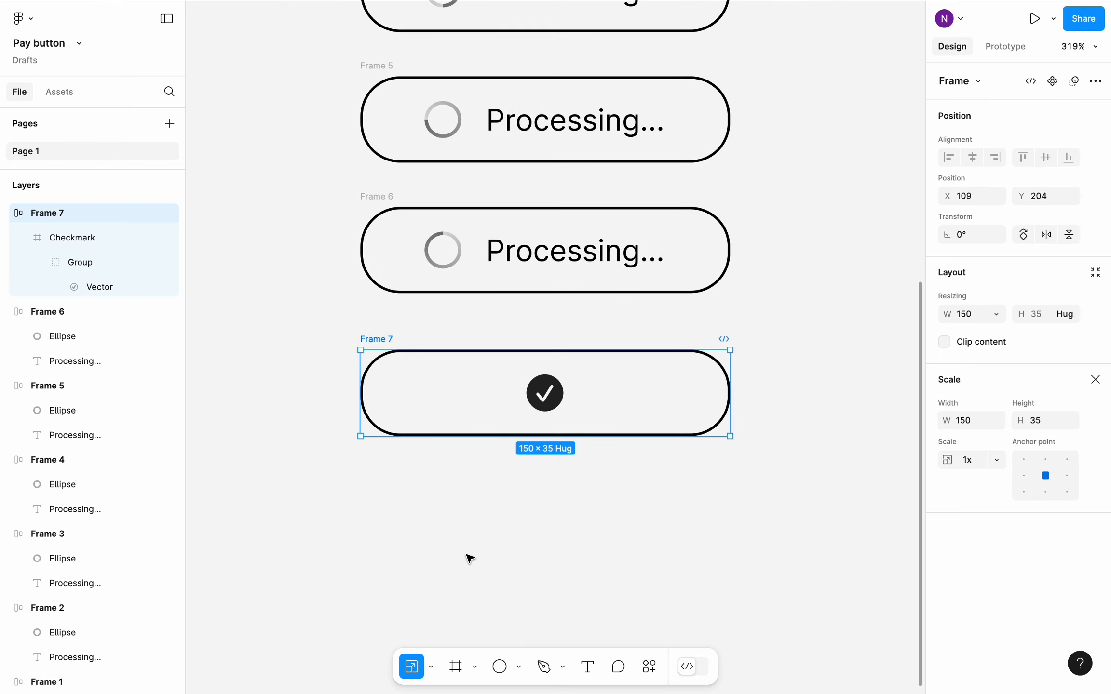
pyautogui.click(440, 669)
pyautogui.click(471, 593)
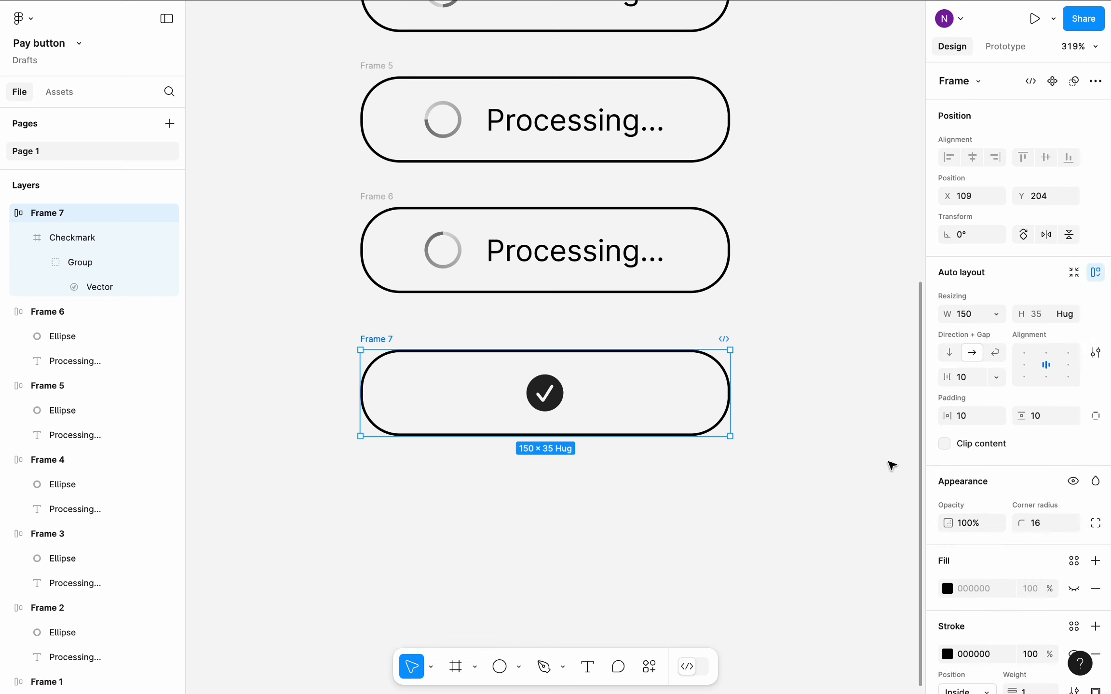
pyautogui.scroll(-2, 1004, 458)
pyautogui.scroll(-2, 1005, 457)
pyautogui.click(948, 497)
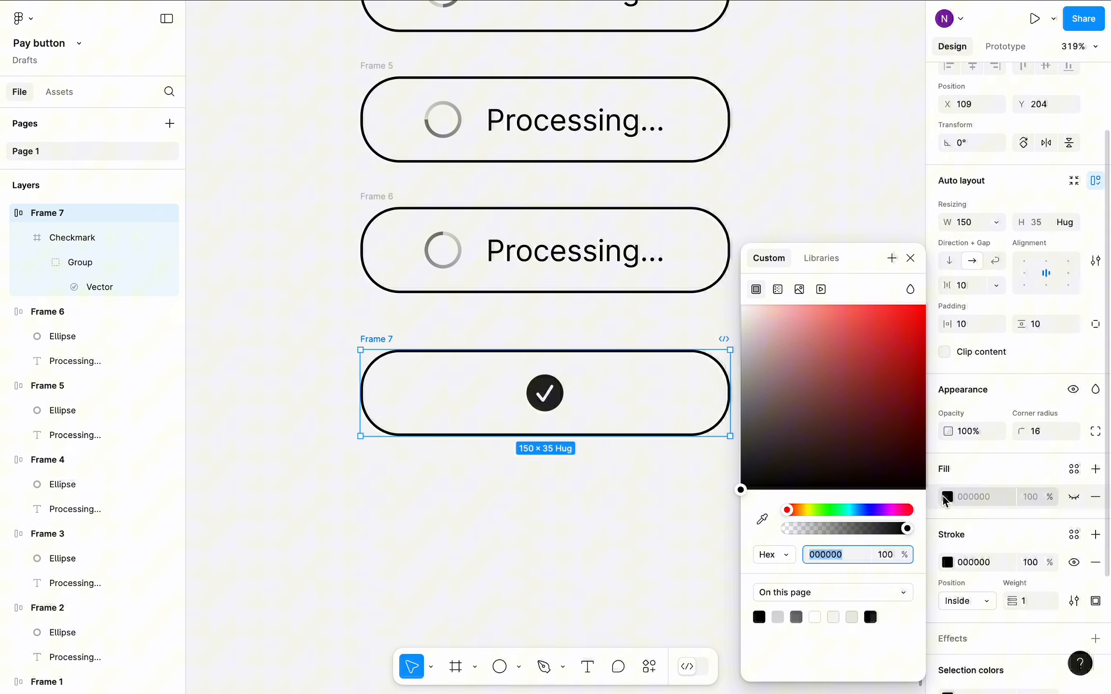
pyautogui.click(830, 512)
pyautogui.moveTo(863, 393); pyautogui.dragTo(919, 346)
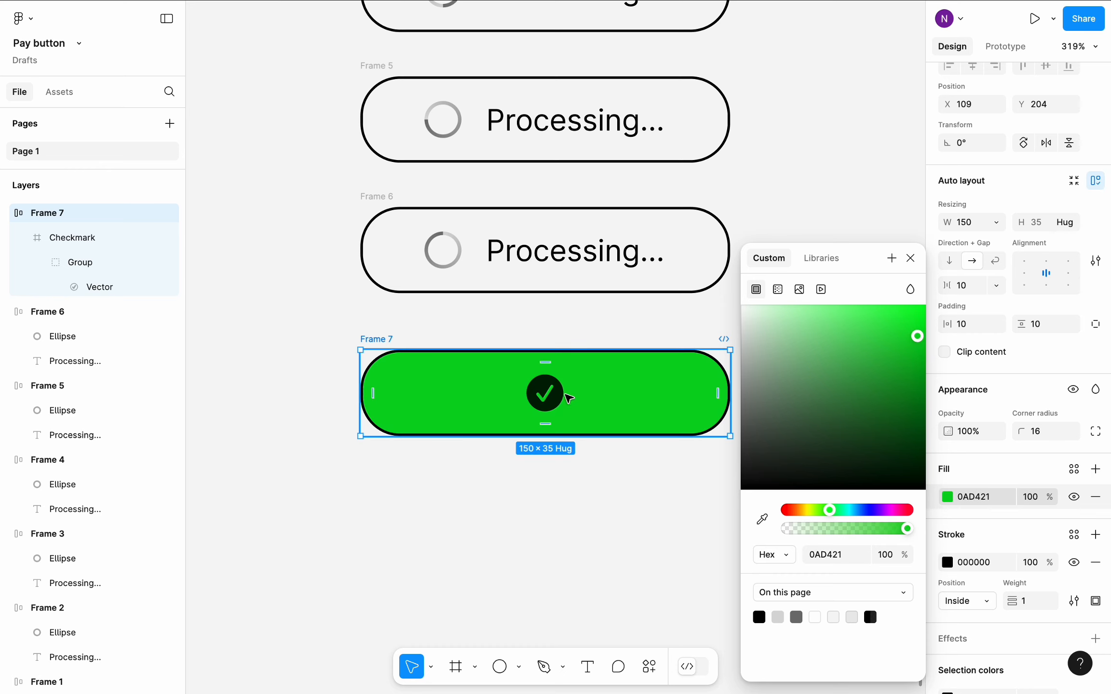
# - Recolor the checkmark icon inside the green button to white
pyautogui.click(562, 391)
pyautogui.click(941, 569)
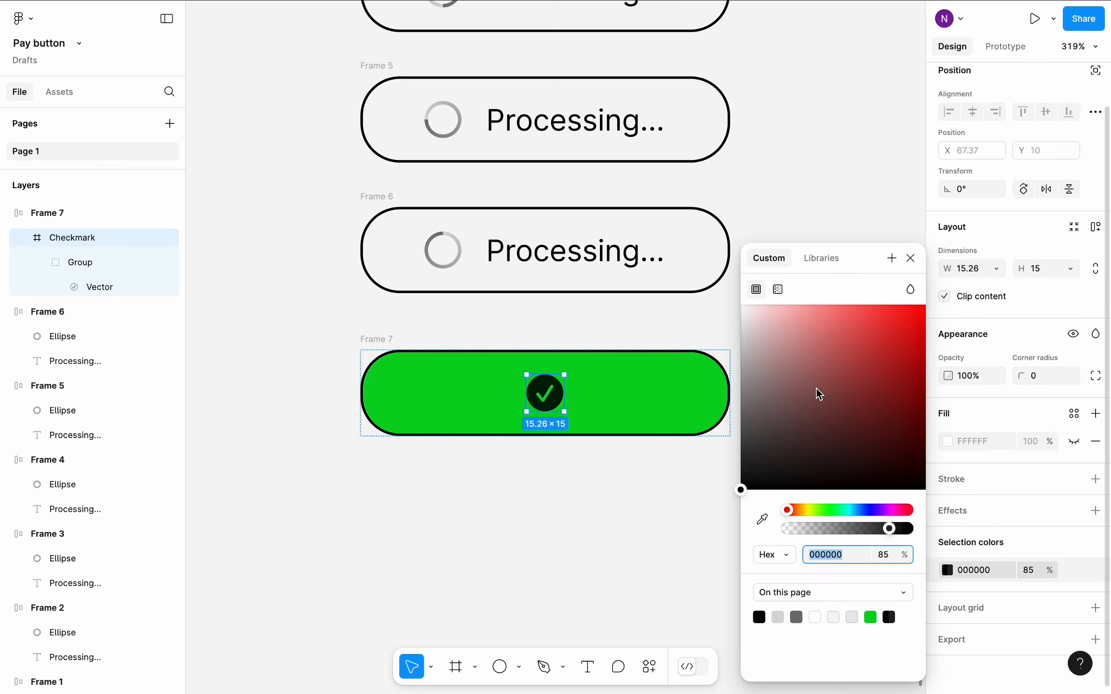
pyautogui.moveTo(743, 317); pyautogui.dragTo(733, 310)
# - Hide the black stroke of the green checkmark button
pyautogui.click(378, 340)
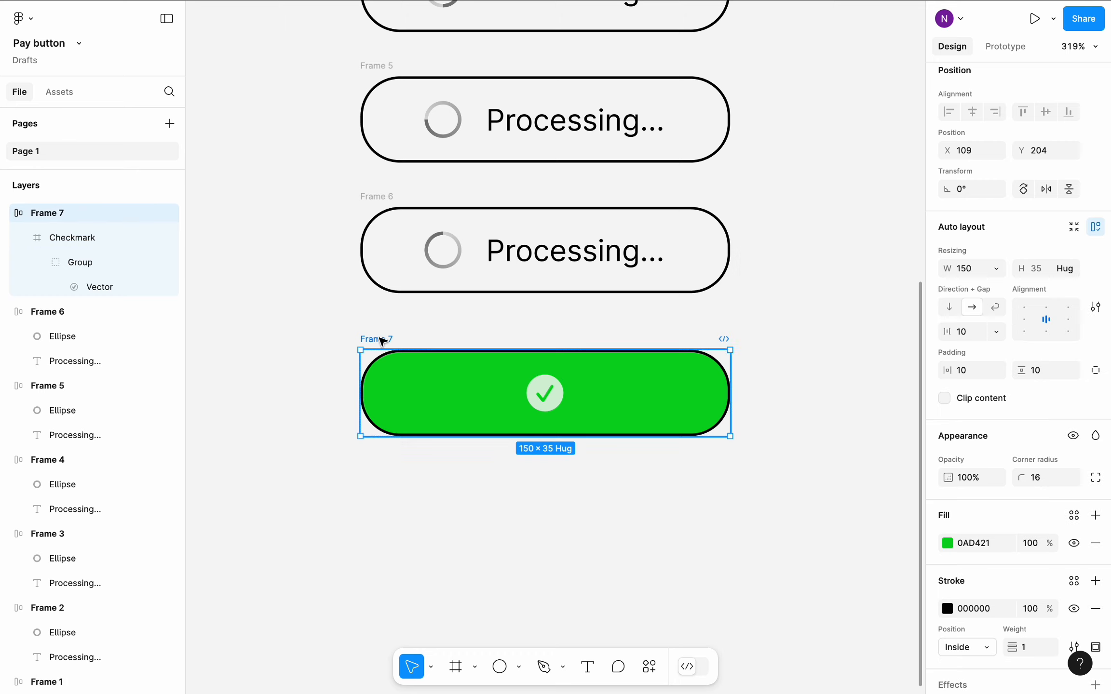
pyautogui.click(1074, 608)
pyautogui.click(839, 568)
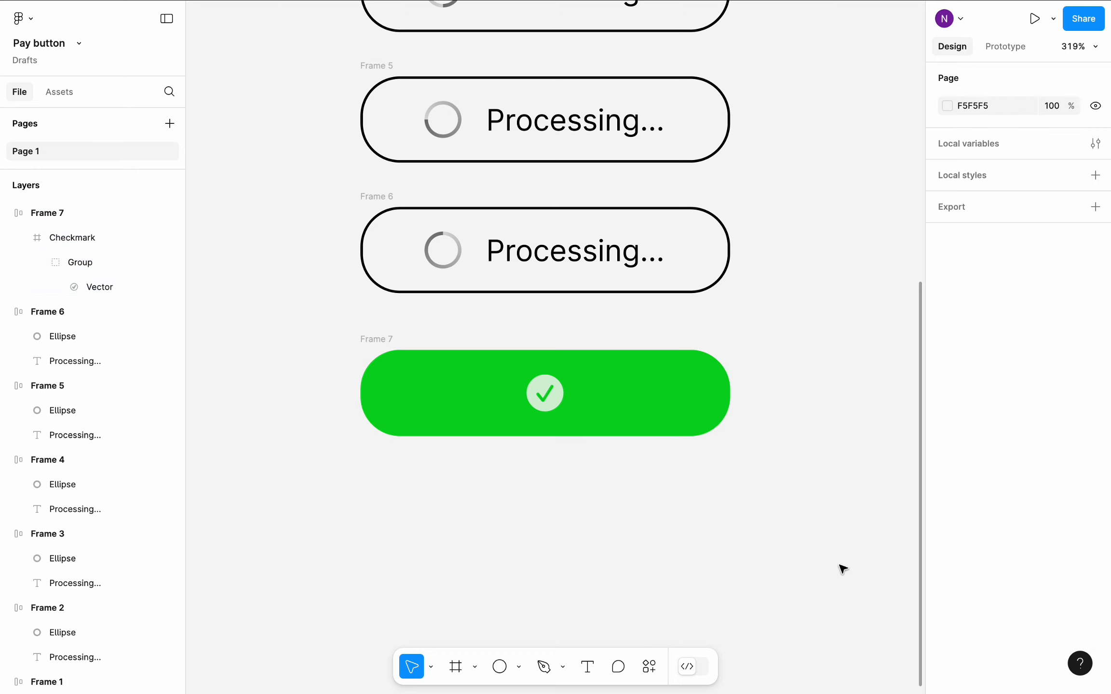
# - Duplicate the green checkmark button, place the copy directly below the original, and reselect the original
pyautogui.scroll(-2, 841, 569)
pyautogui.click(379, 251)
pyautogui.press('super+d')
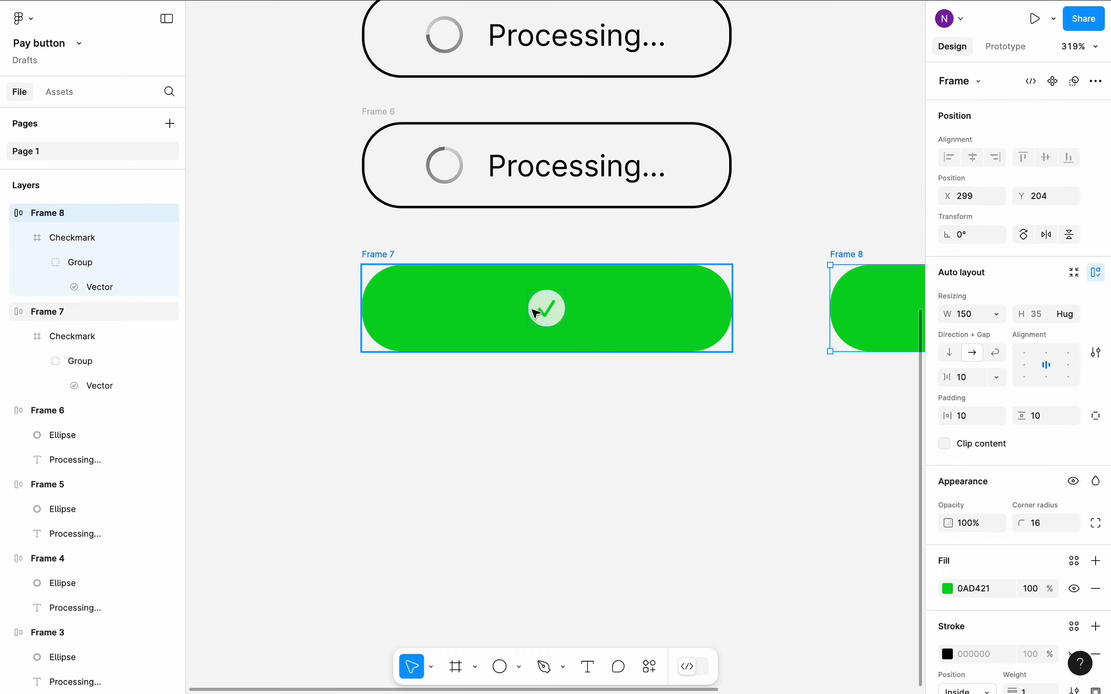
pyautogui.moveTo(865, 305); pyautogui.dragTo(399, 436)
pyautogui.click(411, 317)
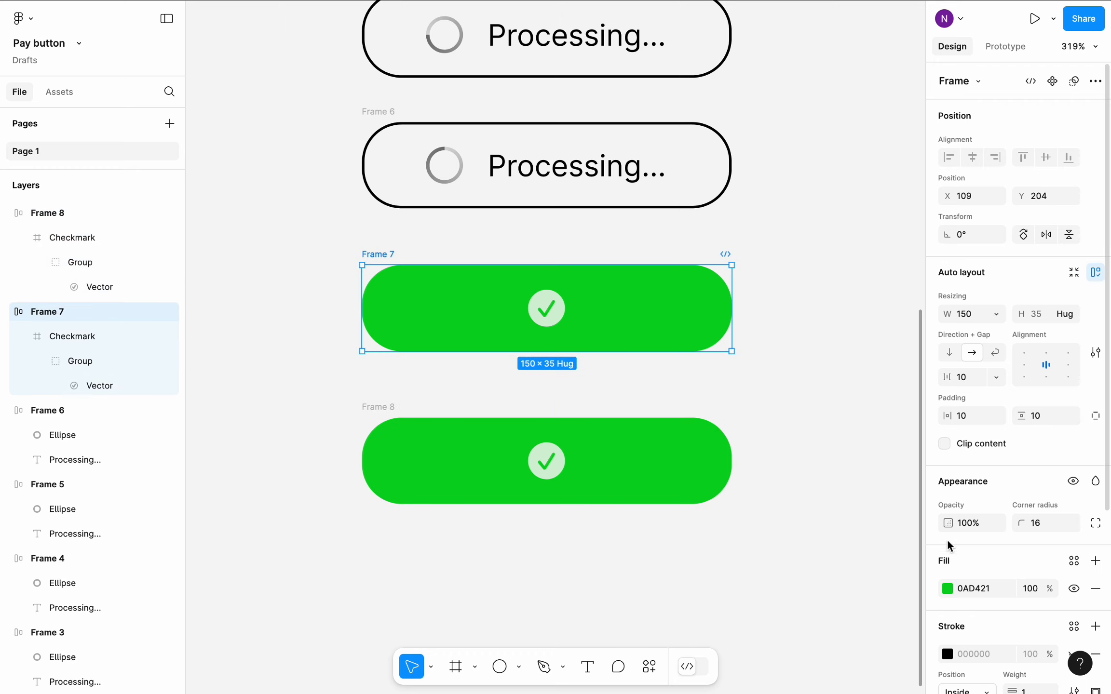
# - Set the fill opacity of the upper green checkmark button (Frame 7) to 20%
pyautogui.click(1032, 590)
pyautogui.write('20')
pyautogui.press('Return')
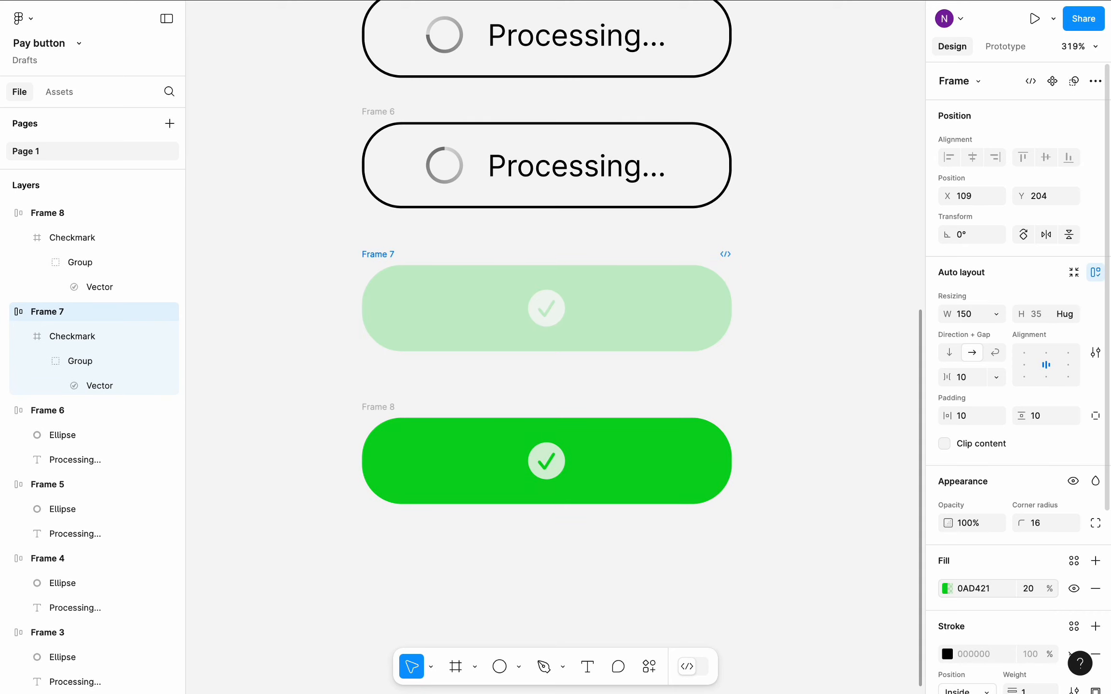
# - Set the fill opacity of the checkmark icon inside Frame 7 to 65%
pyautogui.doubleClick(562, 323)
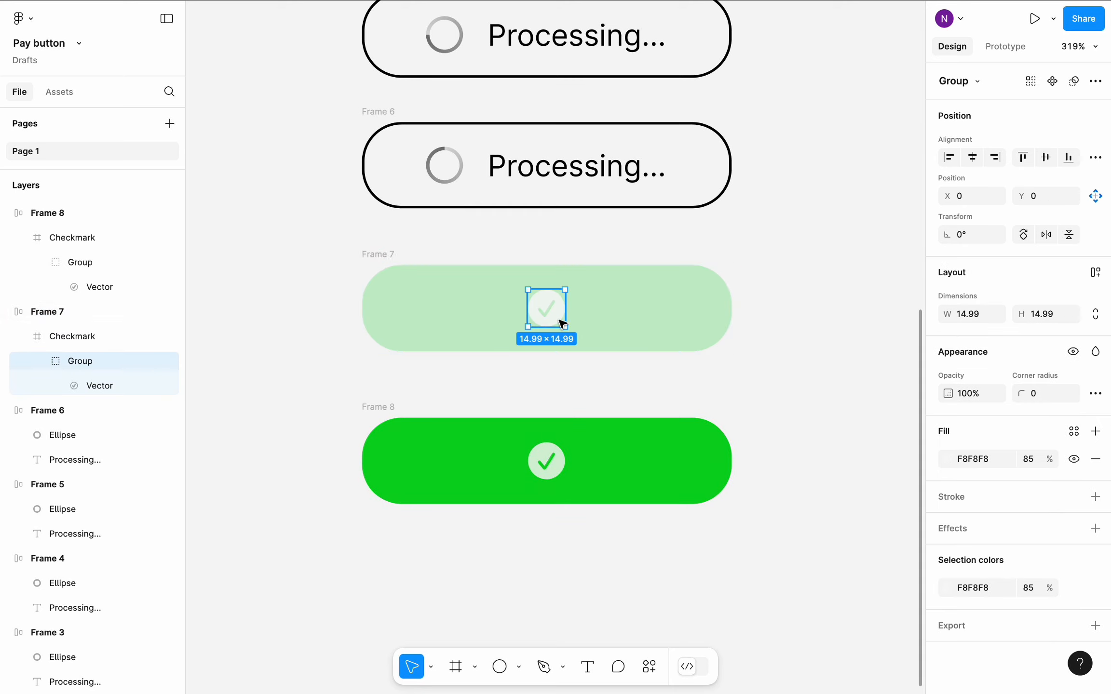
pyautogui.click(1028, 459)
pyautogui.write('65')
pyautogui.click(861, 407)
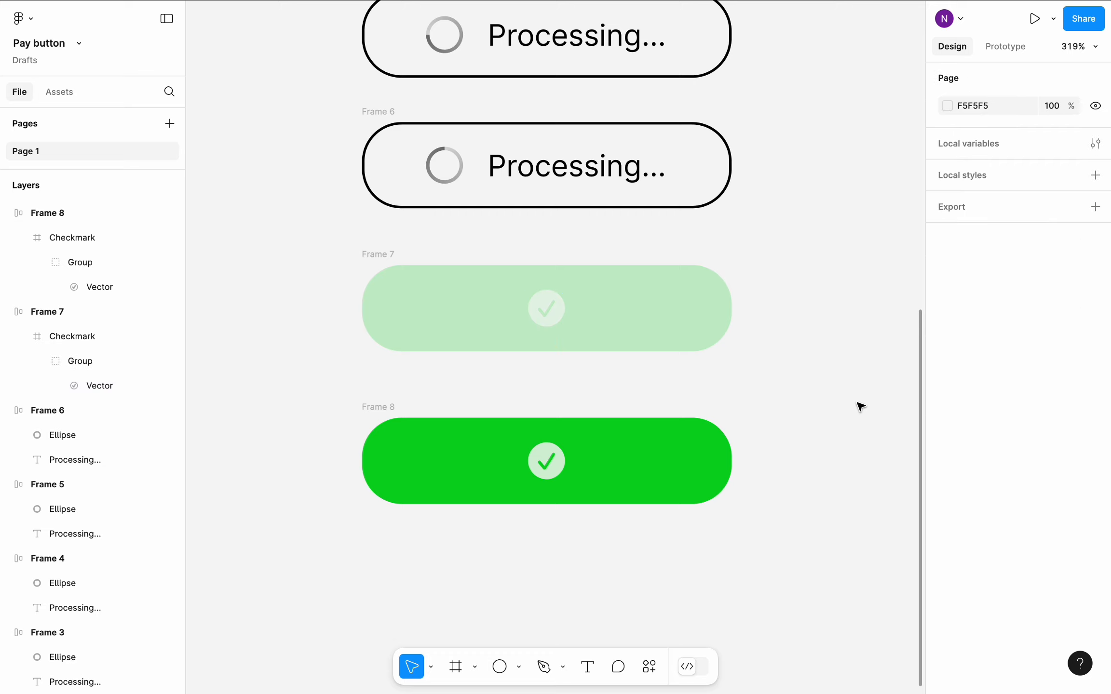
# - Select all eight button frames and distribute them with even vertical spacing
pyautogui.scroll(-10, 861, 406)
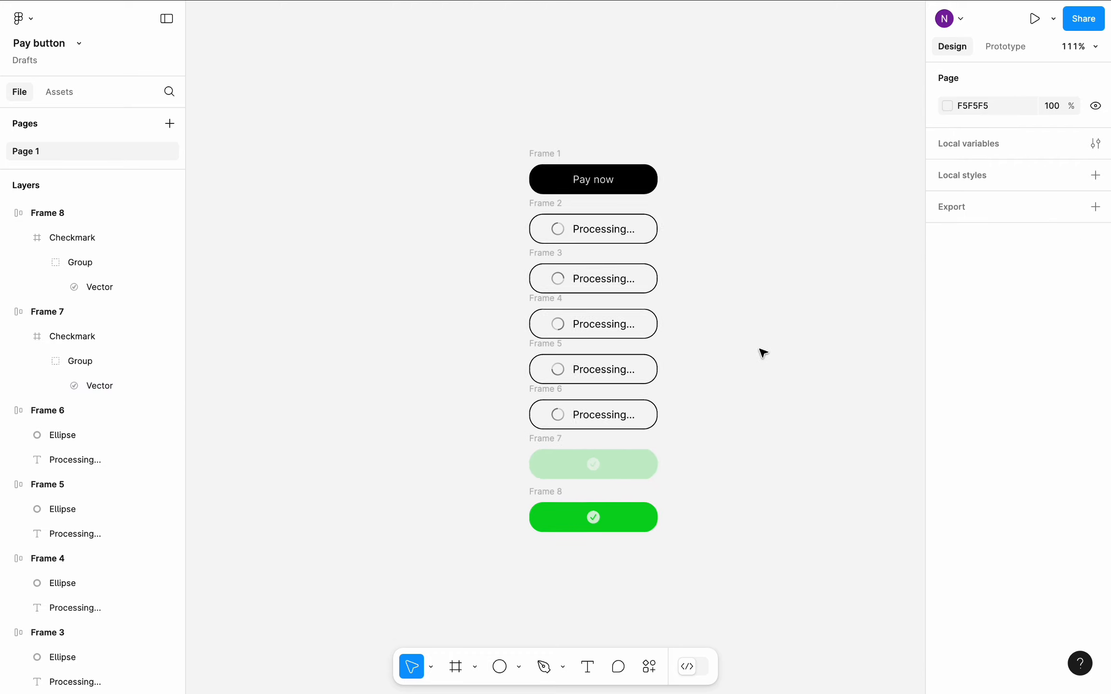
pyautogui.moveTo(450, 111); pyautogui.dragTo(756, 563)
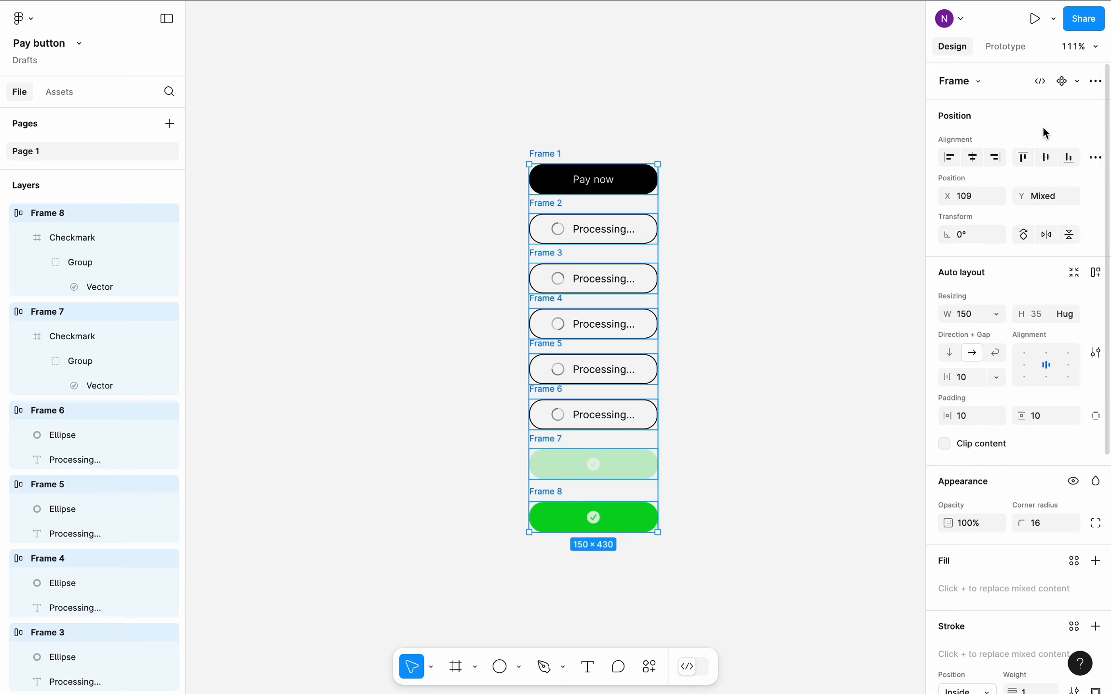
pyautogui.click(1095, 157)
pyautogui.click(1000, 201)
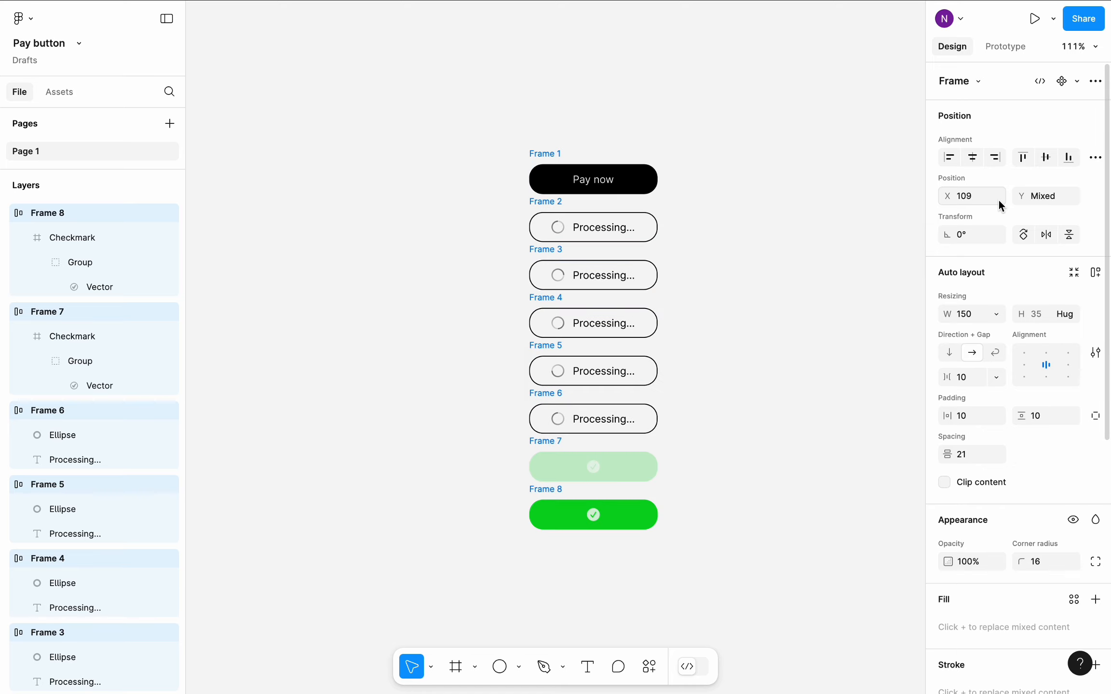
# - Combine the eight selected frames into a component set and rename it Button
pyautogui.click(1077, 81)
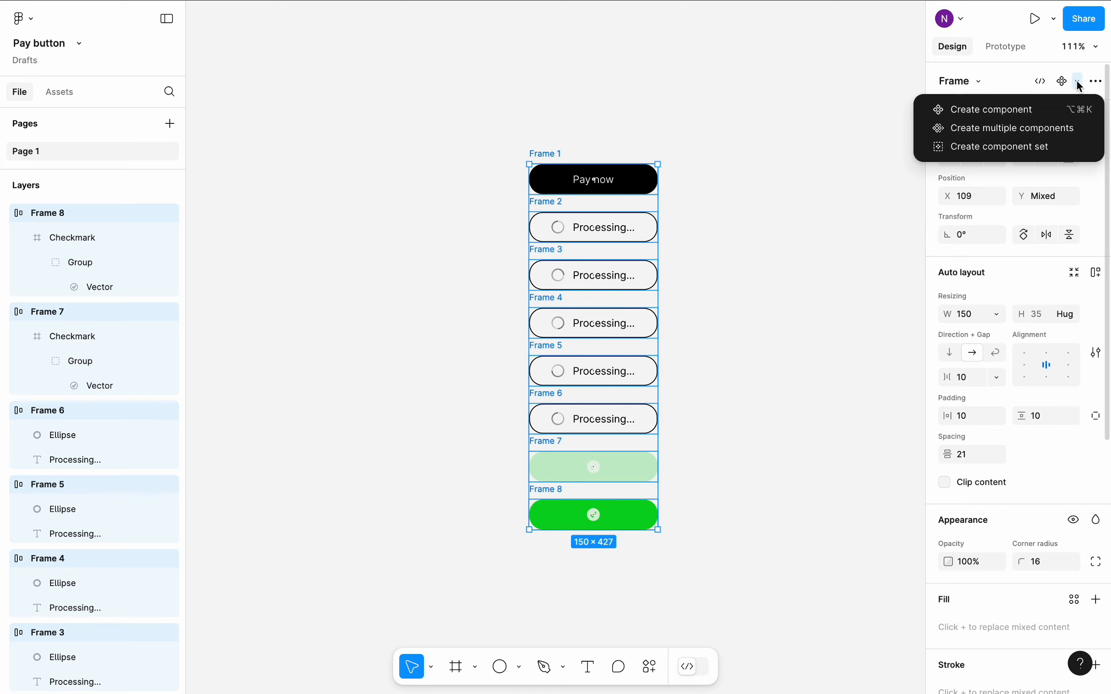
pyautogui.click(1015, 142)
pyautogui.hscroll(3, 715, 210)
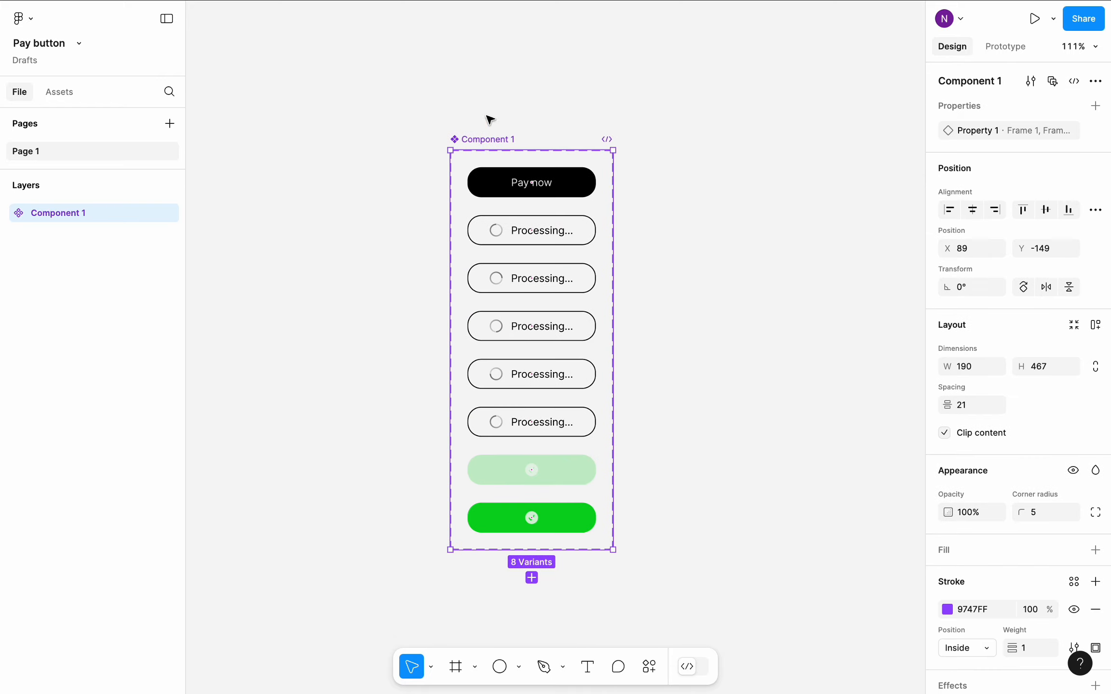
pyautogui.doubleClick(493, 140)
pyautogui.write('Button')
pyautogui.press('Return')
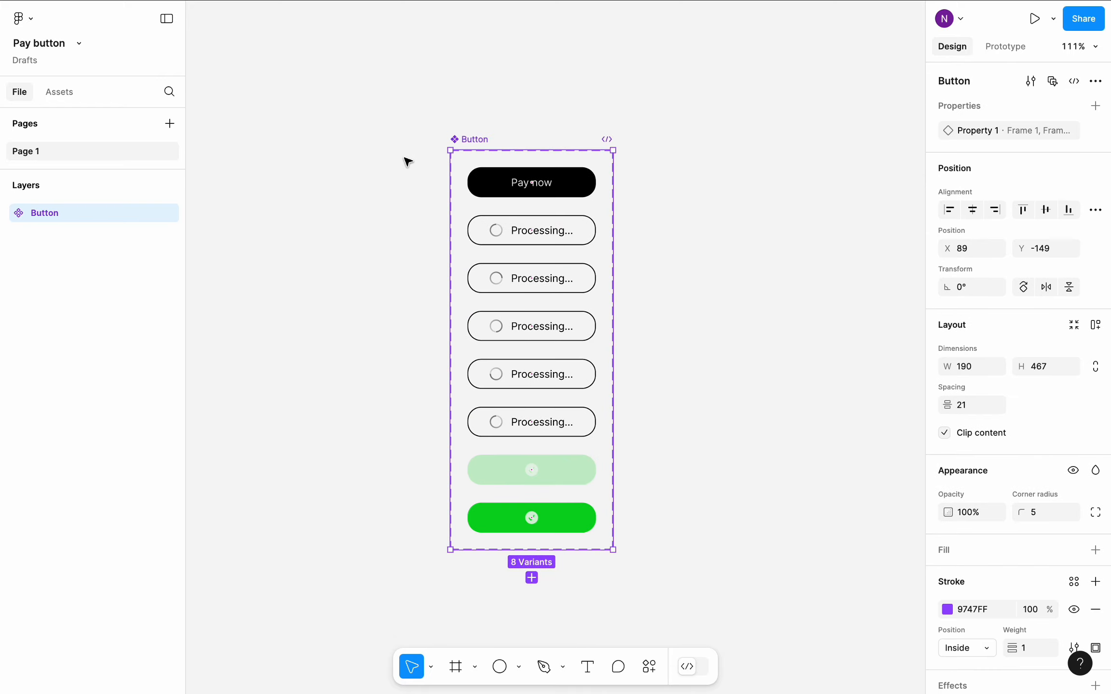
pyautogui.click(408, 162)
# - Add an on-click prototype interaction that changes the Pay now variant to Frame 2
pyautogui.scroll(6, 406, 162)
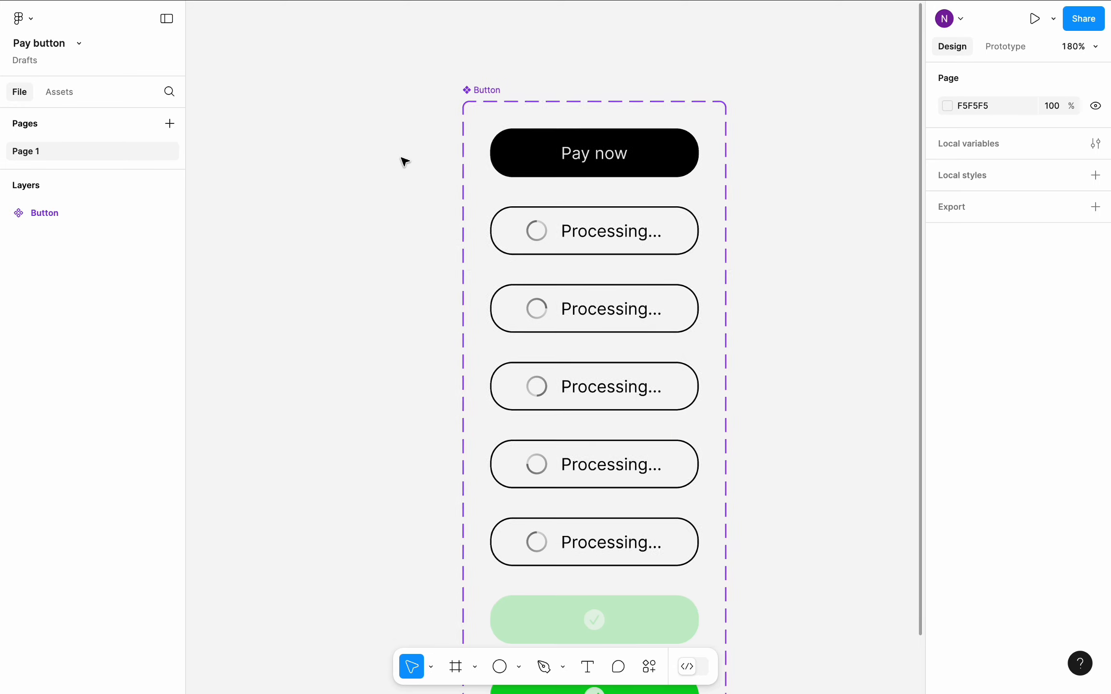
pyautogui.click(558, 172)
pyautogui.click(999, 52)
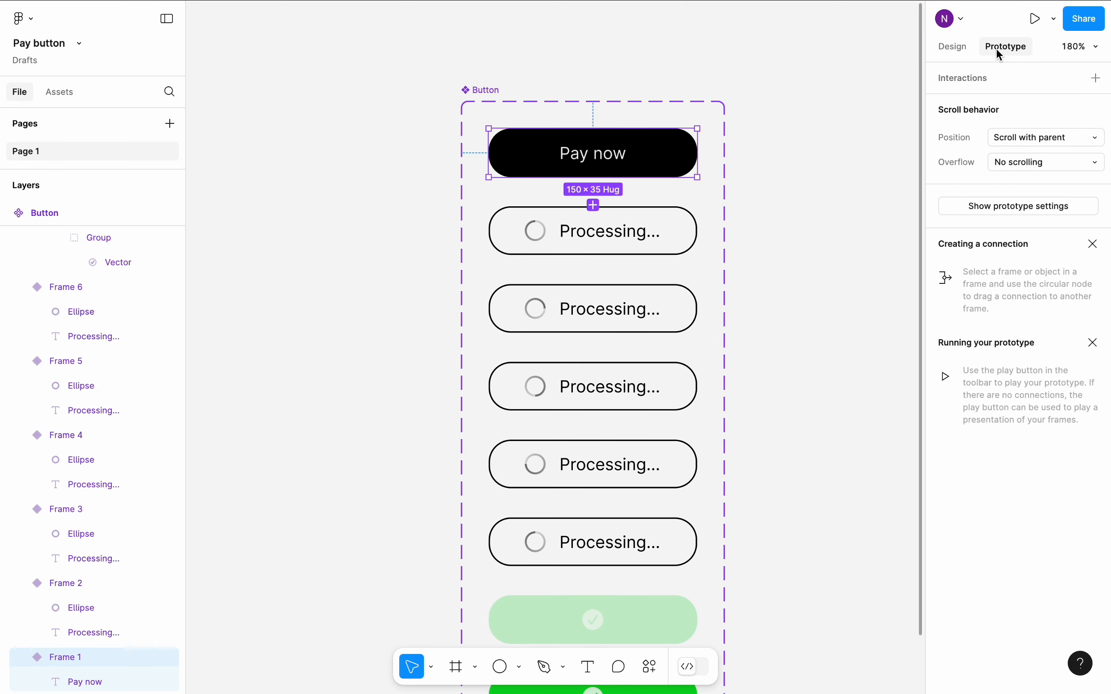
pyautogui.moveTo(593, 177); pyautogui.dragTo(596, 239)
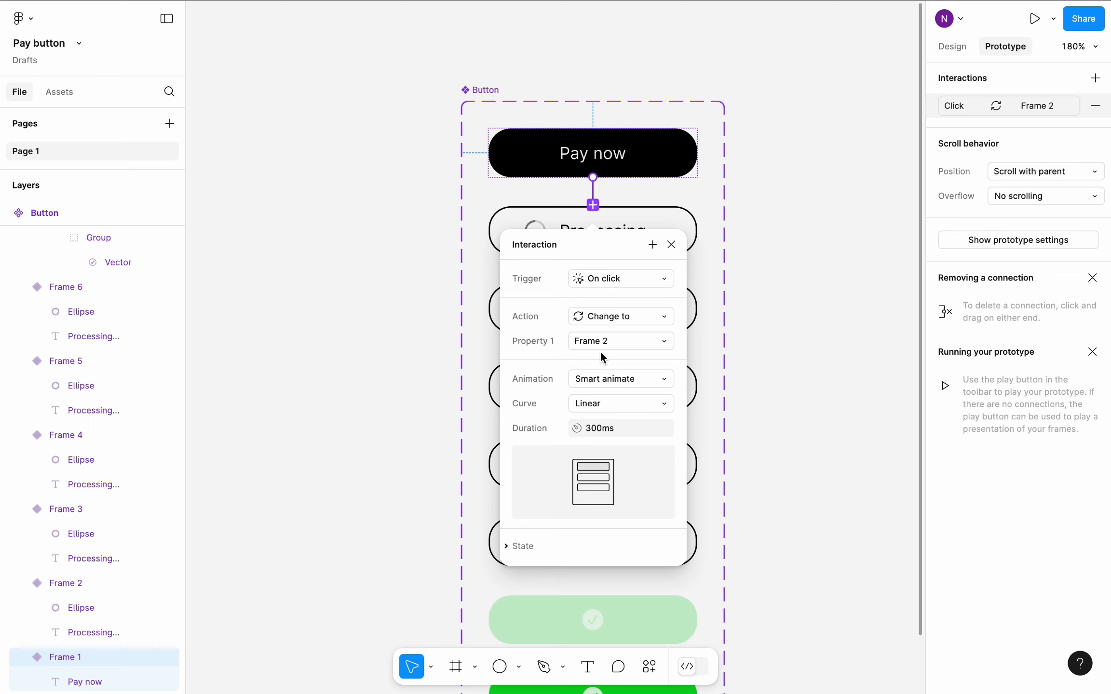
# - Set the Pay now interaction's animation to Dissolve with a duration of 200 ms
pyautogui.click(615, 381)
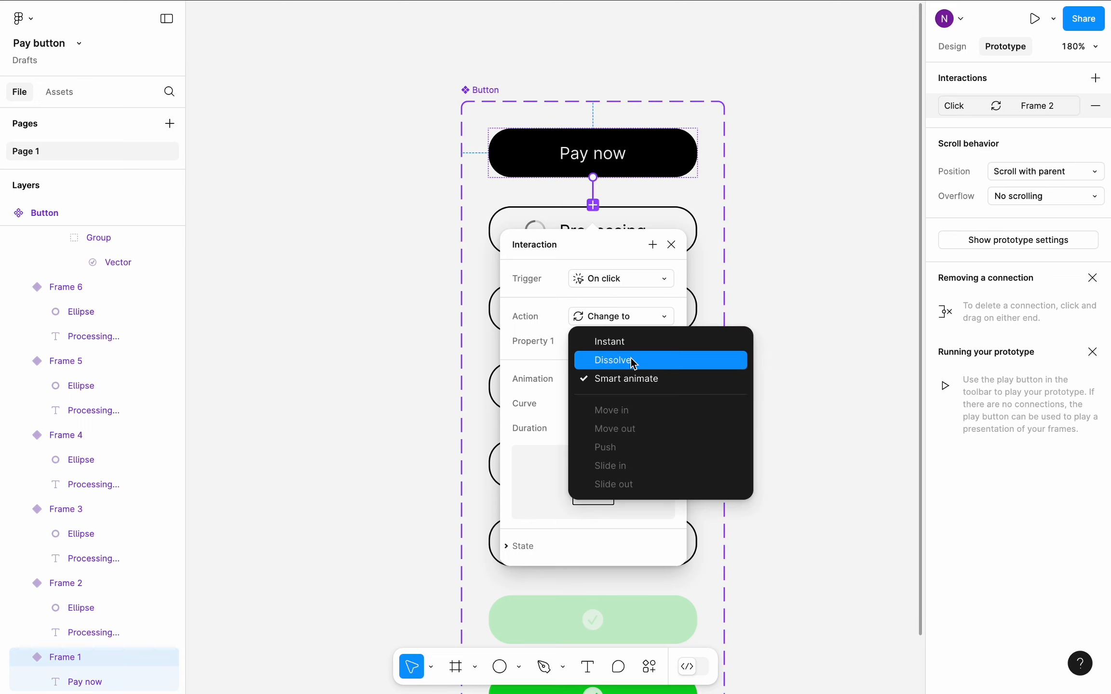
pyautogui.click(633, 363)
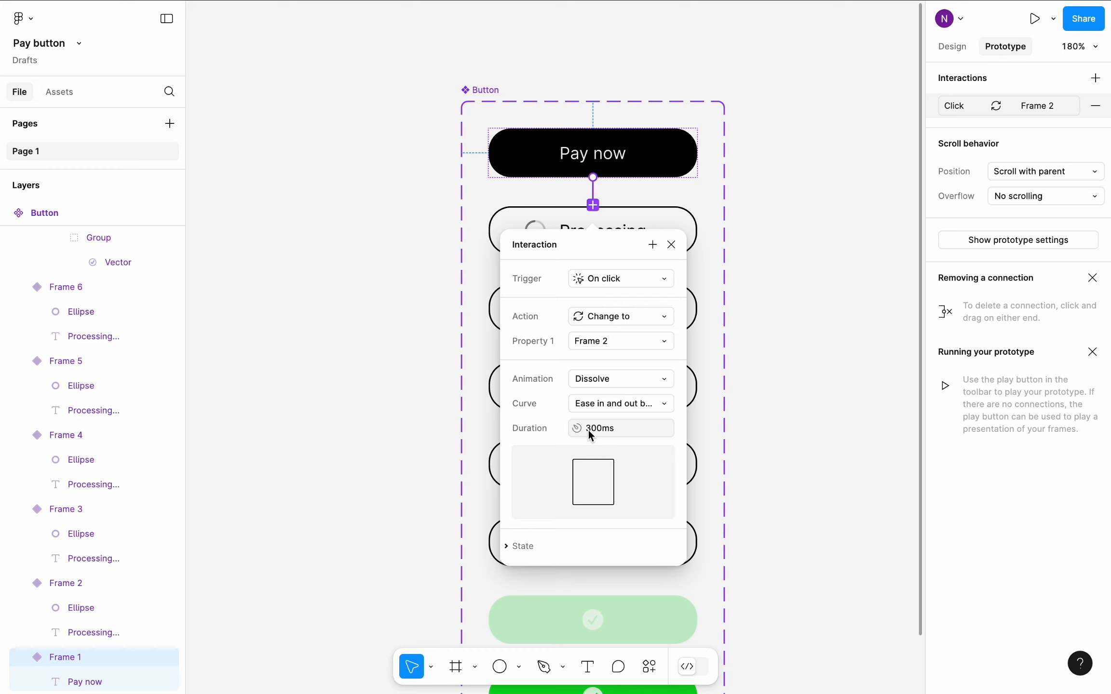
pyautogui.click(588, 431)
pyautogui.click(824, 308)
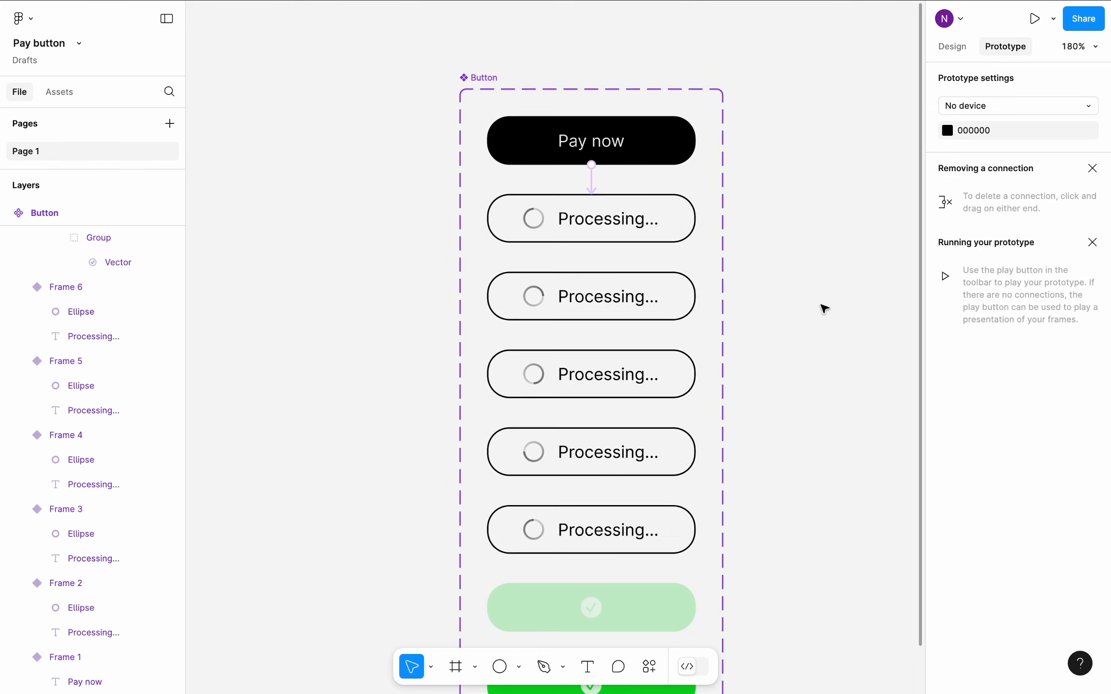
# - Connect Frame 2 to Frame 3 with an After delay trigger and a 1 ms delay
pyautogui.scroll(-3, 824, 309)
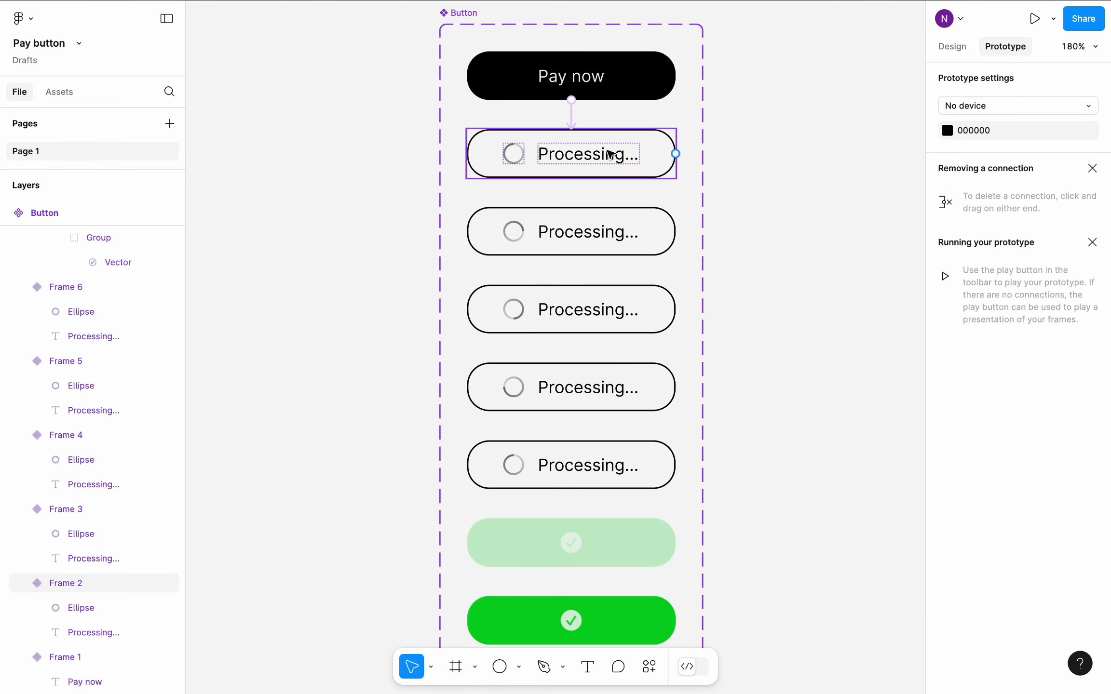
pyautogui.click(600, 154)
pyautogui.moveTo(577, 236); pyautogui.dragTo(577, 236)
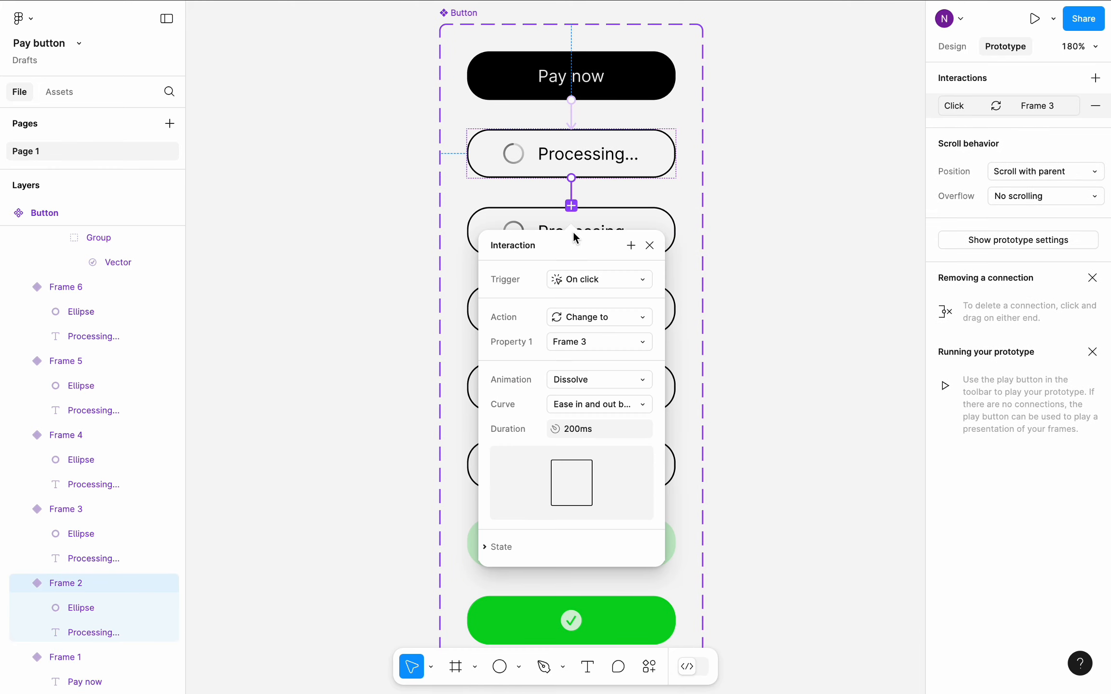
pyautogui.click(585, 274)
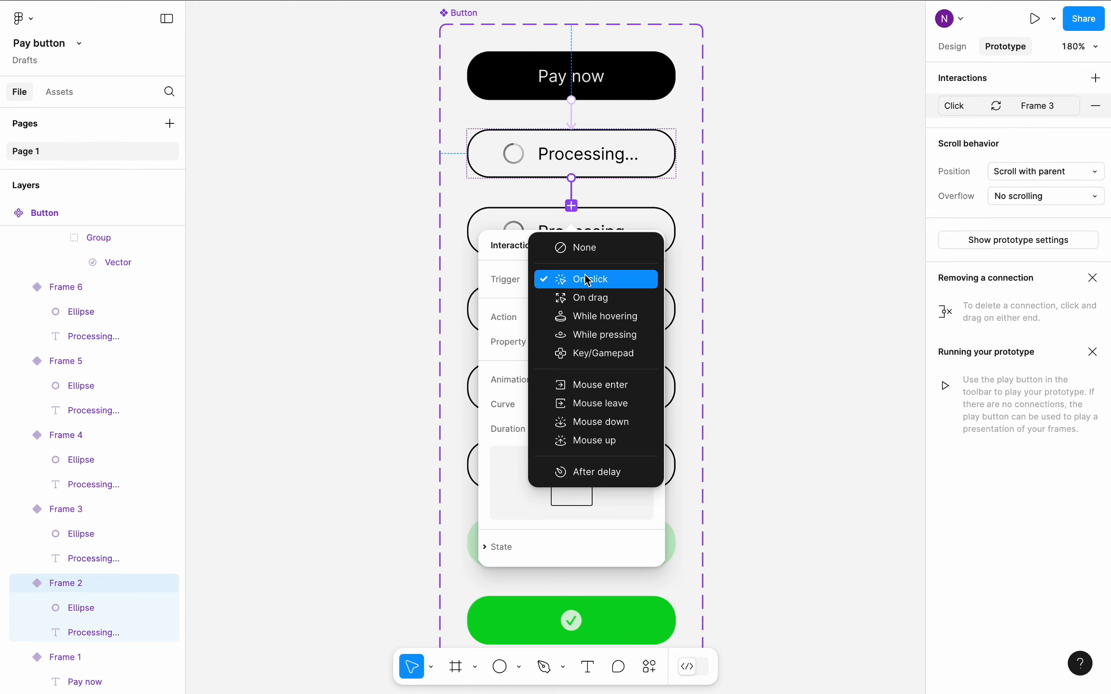
pyautogui.click(593, 473)
pyautogui.click(591, 304)
pyautogui.write('1ms')
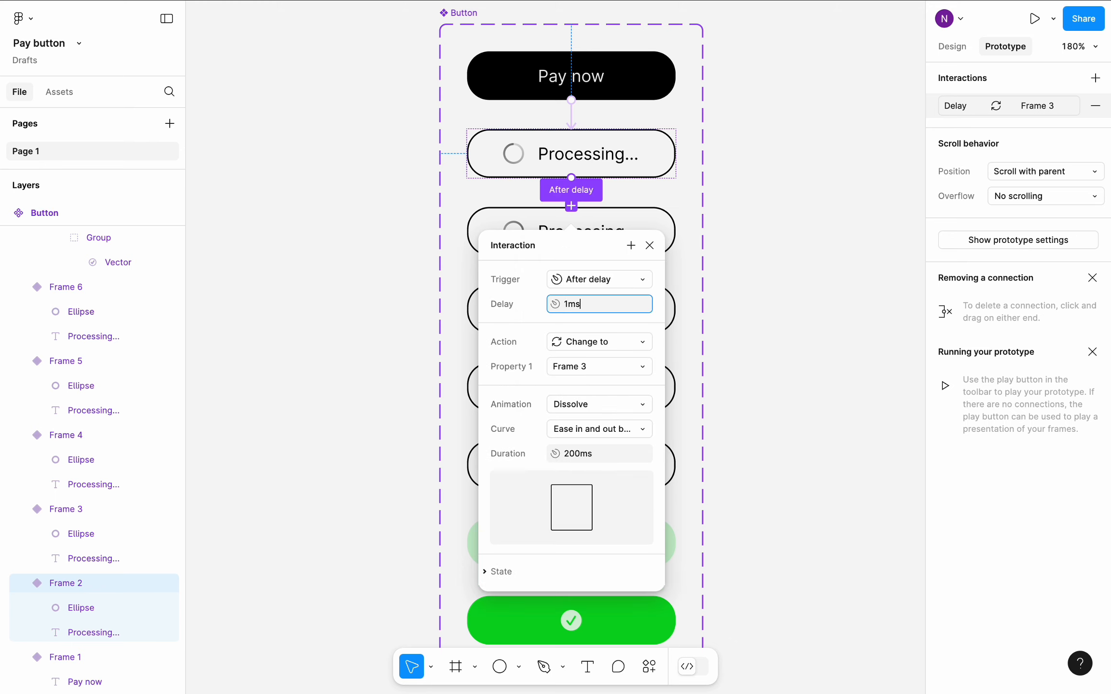
# - Set the Frame 2 to Frame 3 transition to Smart animate with a Linear curve and 300 ms duration
pyautogui.click(625, 405)
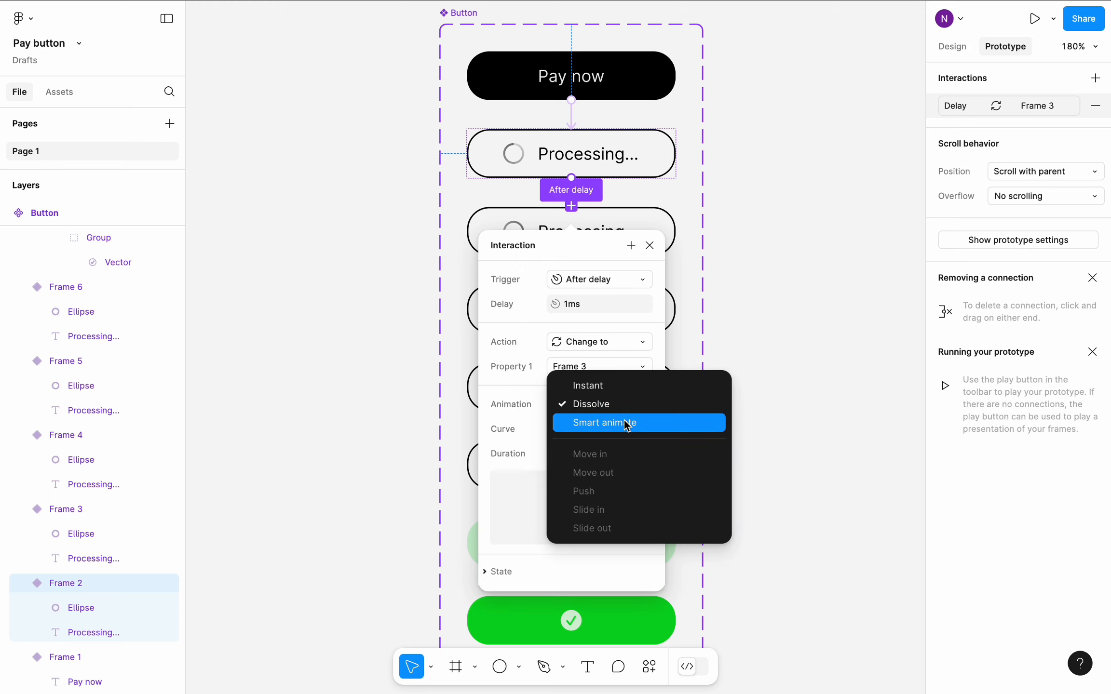
pyautogui.click(626, 422)
pyautogui.click(618, 431)
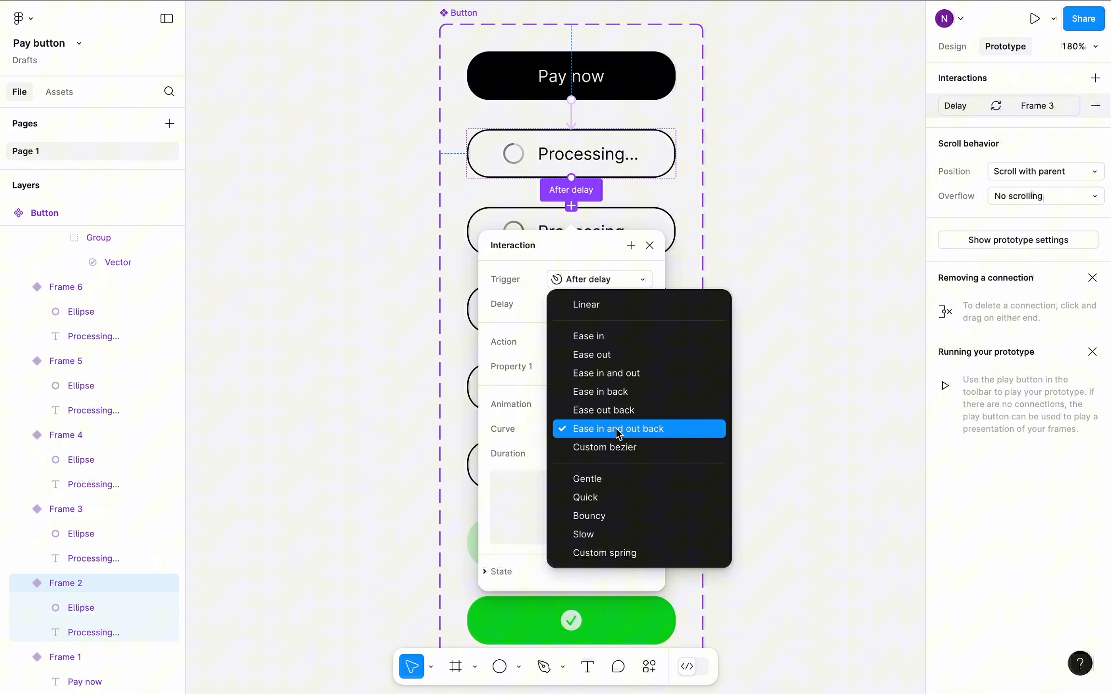
pyautogui.click(614, 308)
pyautogui.click(571, 453)
pyautogui.moveTo(569, 452); pyautogui.dragTo(564, 452)
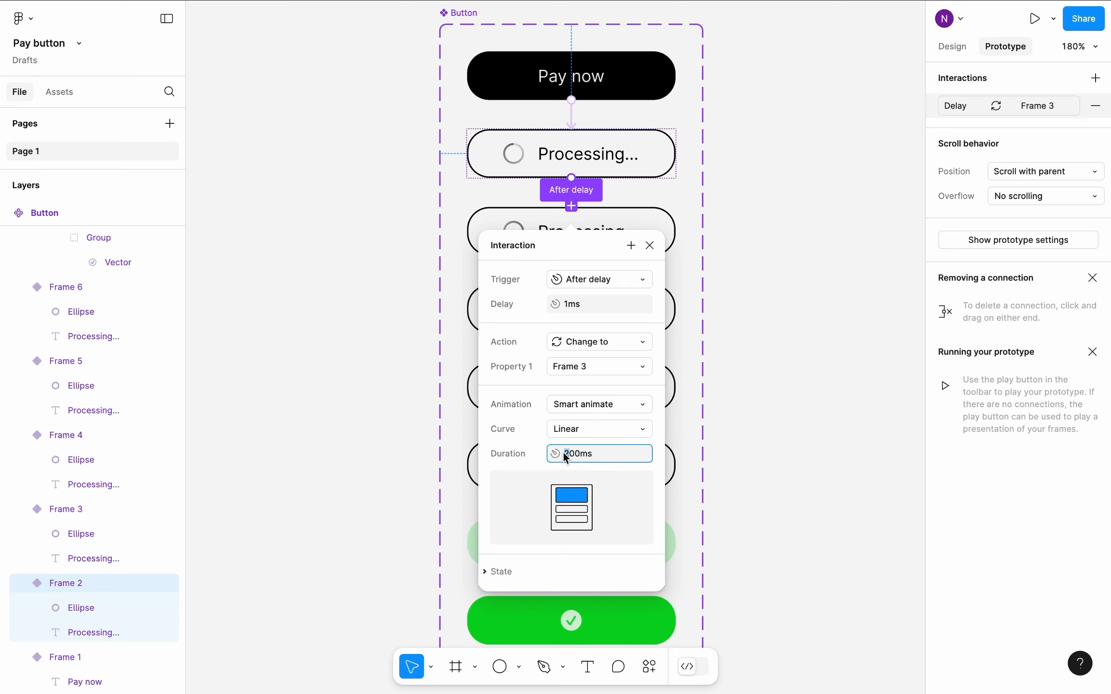
pyautogui.write('5')
pyautogui.press('Return')
pyautogui.click(754, 289)
# - Connect Frame 3 to Frame 4 with an After delay trigger and a 1 ms delay
pyautogui.scroll(-2, 752, 289)
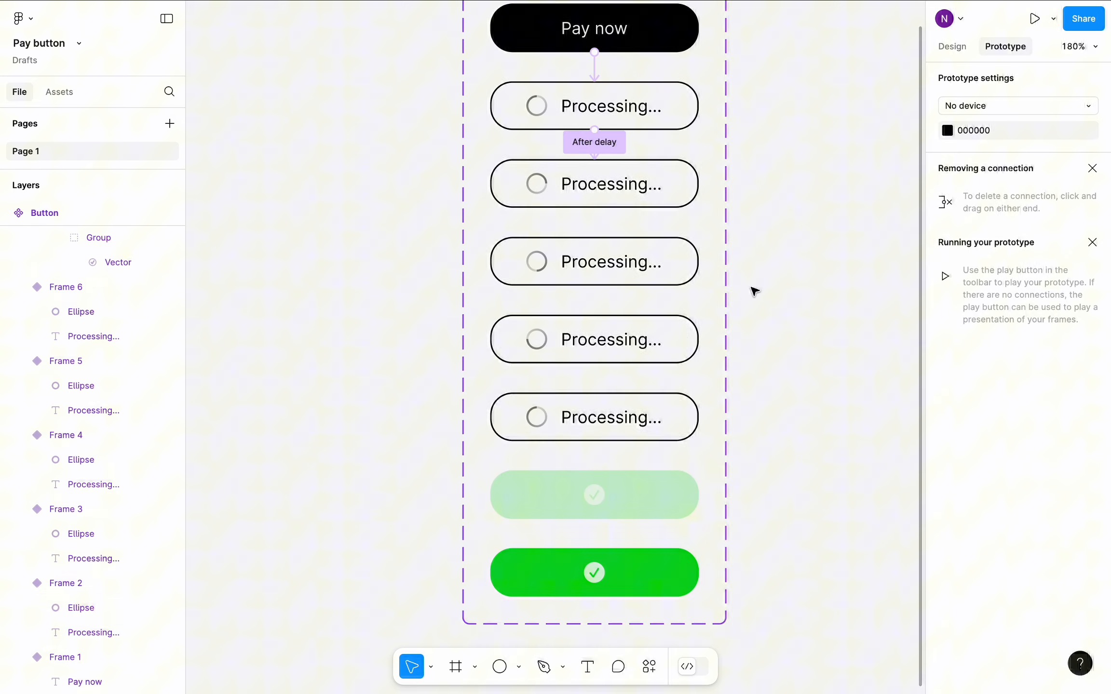
pyautogui.click(622, 185)
pyautogui.click(600, 222)
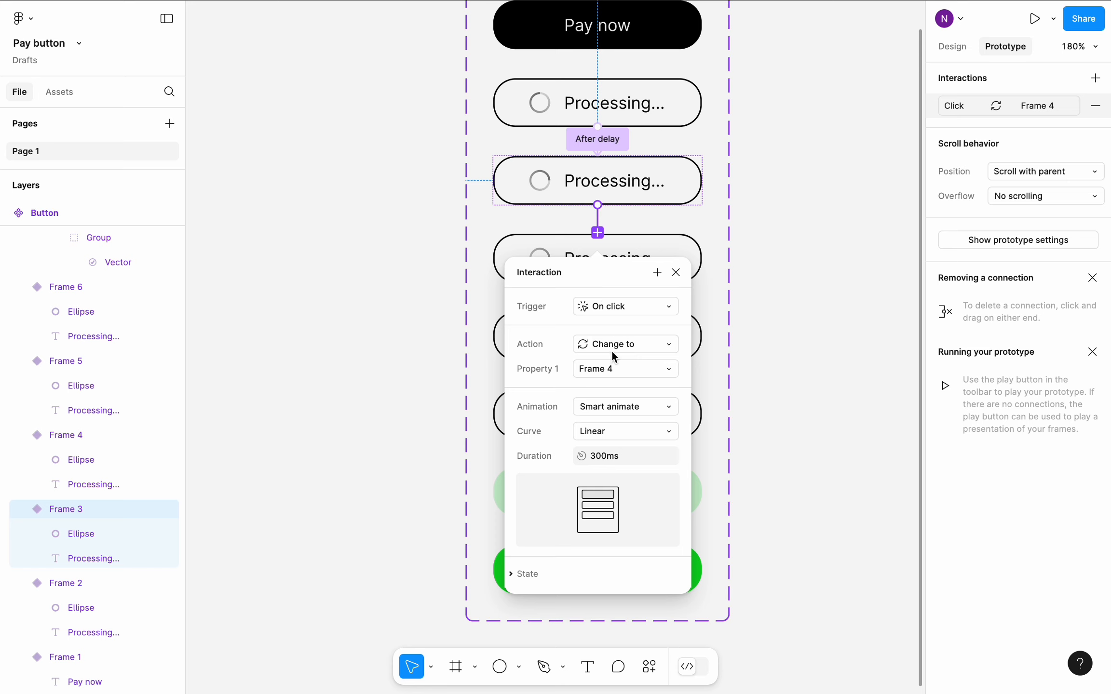
pyautogui.click(631, 312)
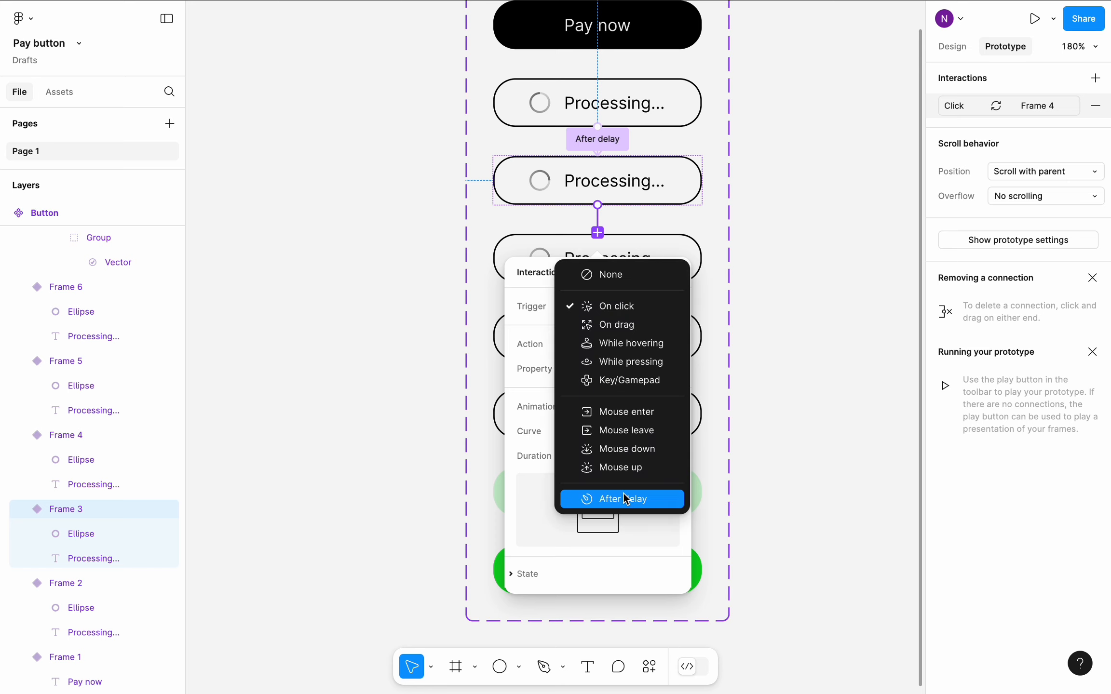
pyautogui.click(623, 495)
pyautogui.click(622, 332)
pyautogui.write('1ms')
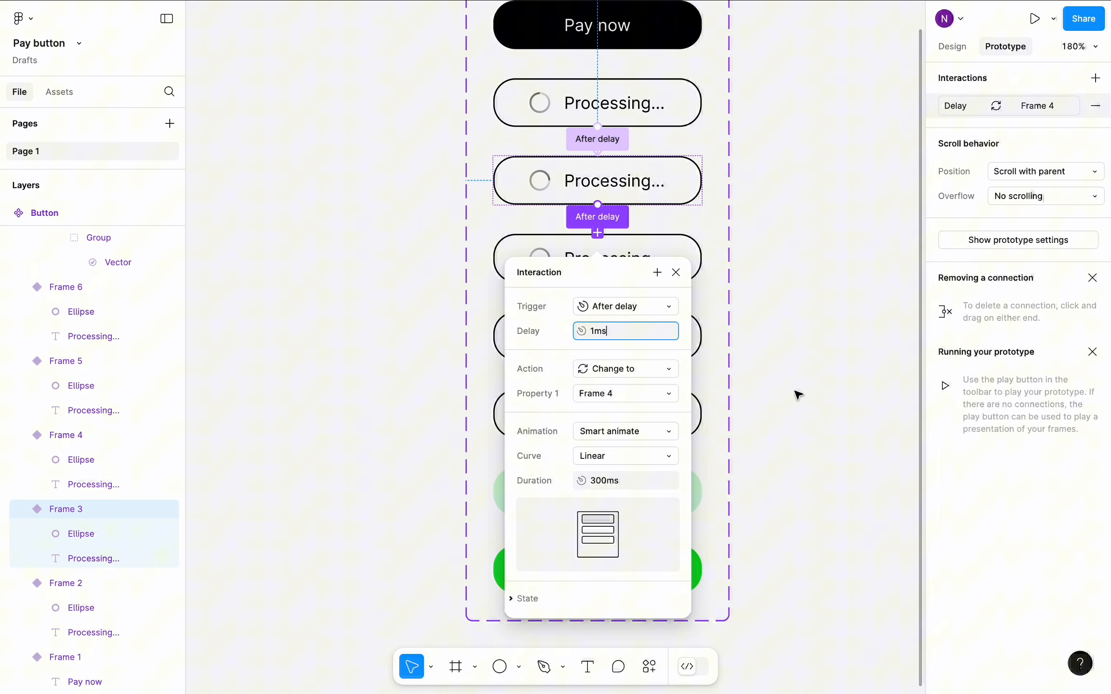
pyautogui.click(795, 391)
# - Connect Frame 4 to Frame 5 with an After delay trigger and a 1 ms delay
pyautogui.scroll(-3, 795, 391)
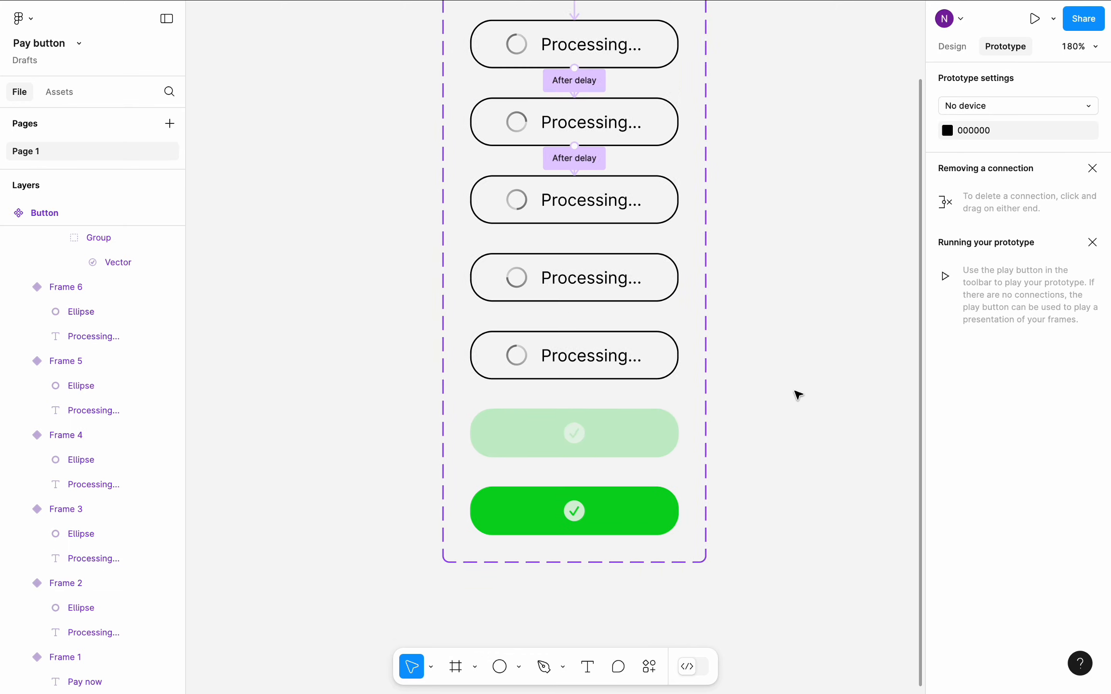
pyautogui.click(588, 218)
pyautogui.moveTo(583, 215); pyautogui.dragTo(582, 258)
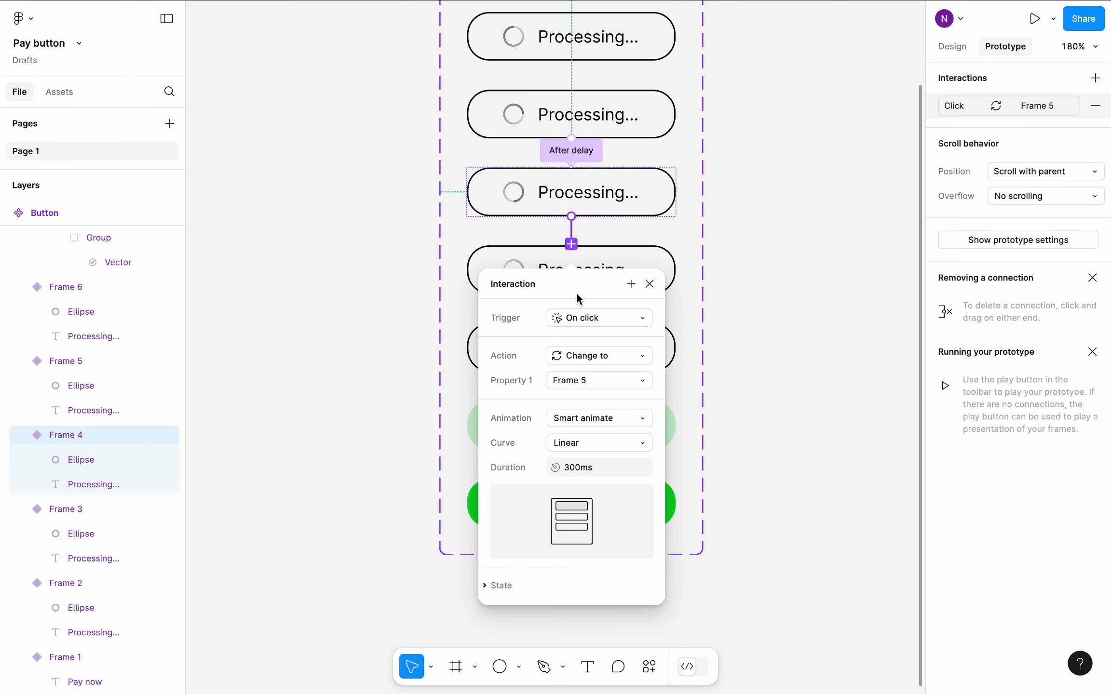
pyautogui.click(605, 320)
pyautogui.click(592, 511)
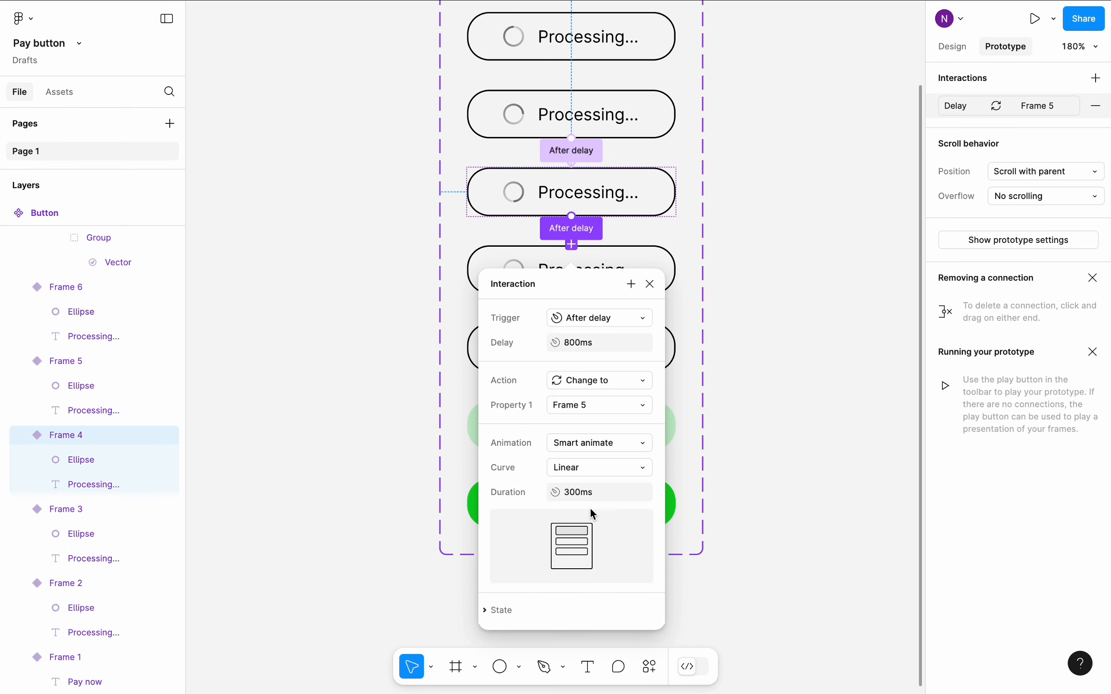
pyautogui.click(597, 344)
pyautogui.write('1ms')
pyautogui.click(782, 368)
# - Connect Frame 5 to Frame 6 with an After delay trigger and a 1 ms delay
pyautogui.click(607, 284)
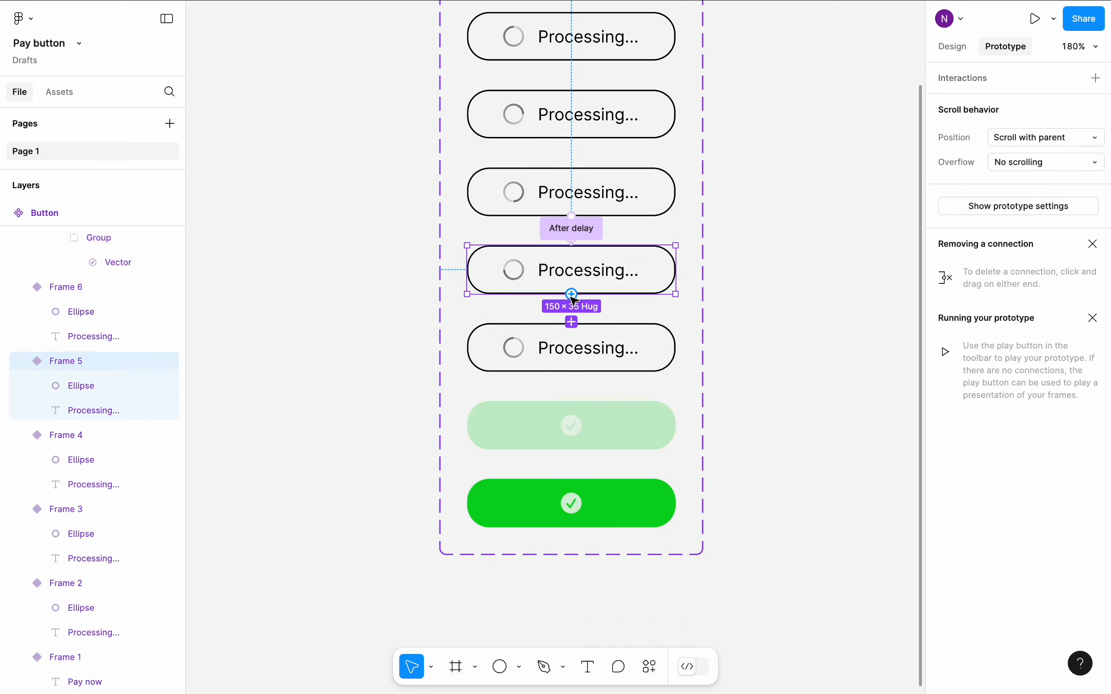
pyautogui.moveTo(574, 340); pyautogui.dragTo(573, 340)
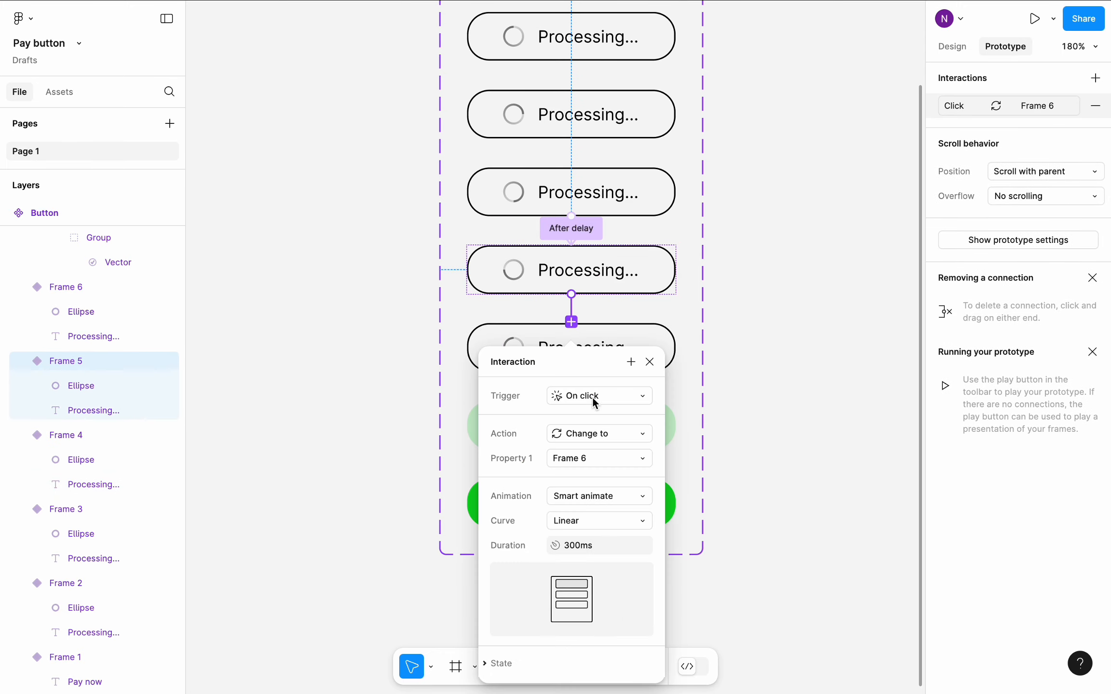
pyautogui.click(596, 397)
pyautogui.click(580, 585)
pyautogui.click(584, 421)
pyautogui.write('1ms')
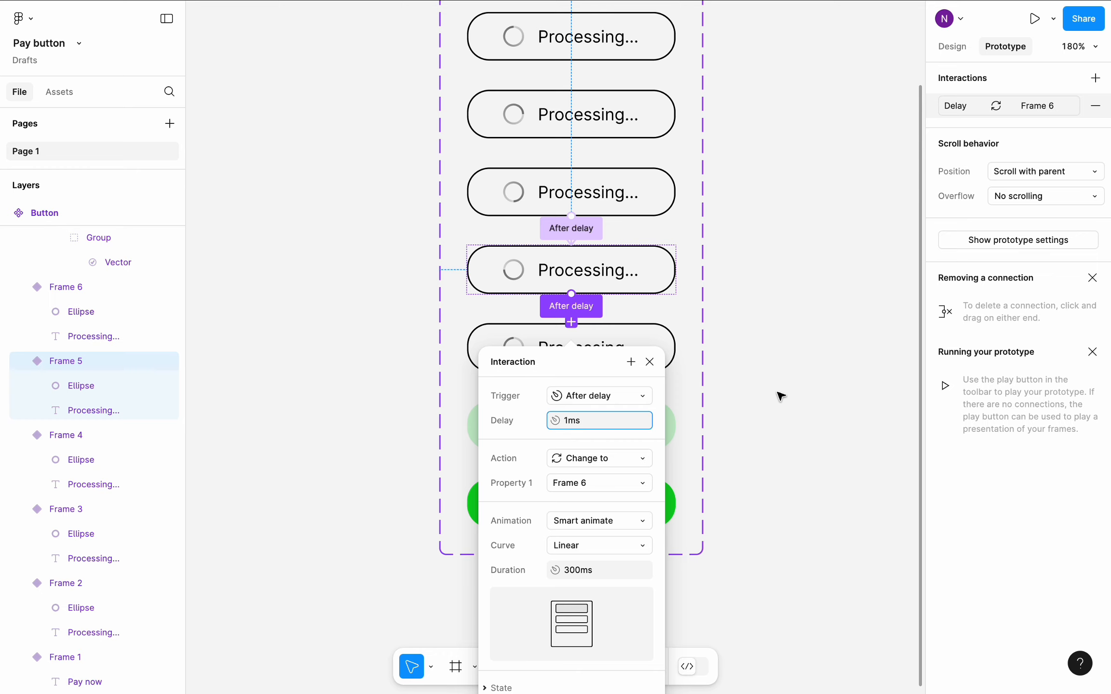
pyautogui.click(781, 397)
# - Connect Frame 6 to Frame 7 with an After delay trigger and a 1 ms delay
pyautogui.scroll(-2, 781, 397)
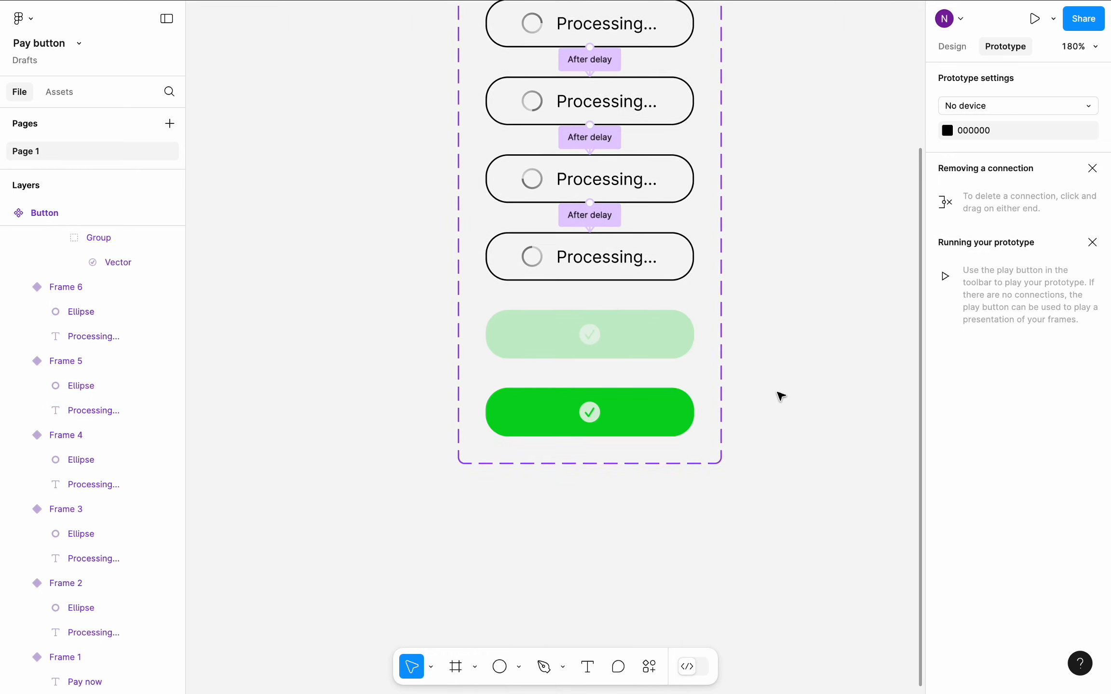
pyautogui.click(587, 271)
pyautogui.moveTo(595, 332); pyautogui.dragTo(592, 326)
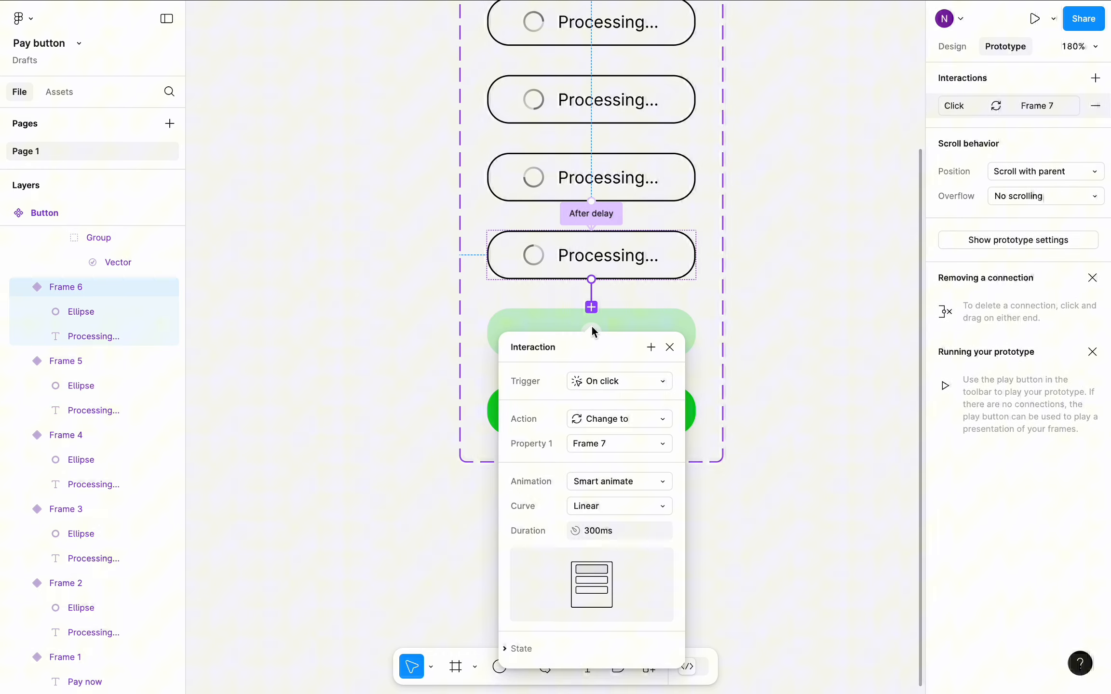
pyautogui.click(605, 381)
pyautogui.click(625, 583)
pyautogui.click(621, 411)
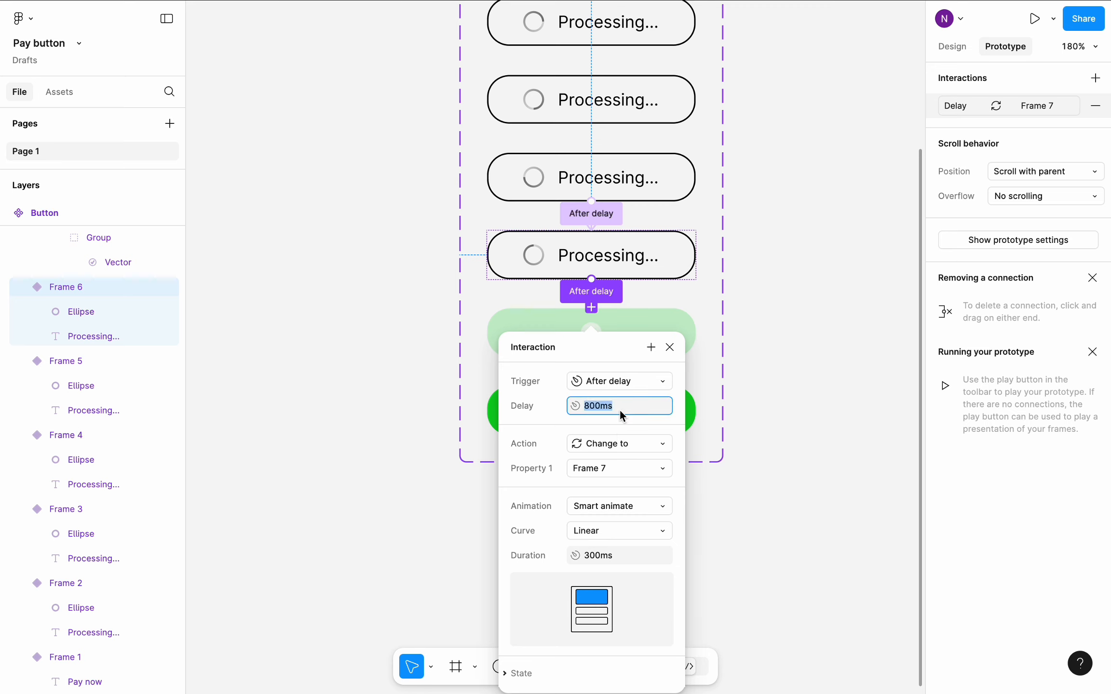
pyautogui.write('1ms')
# - Set the Frame 6 to Frame 7 transition to Dissolve with an Ease in and out back curve and 200 ms duration
pyautogui.click(642, 530)
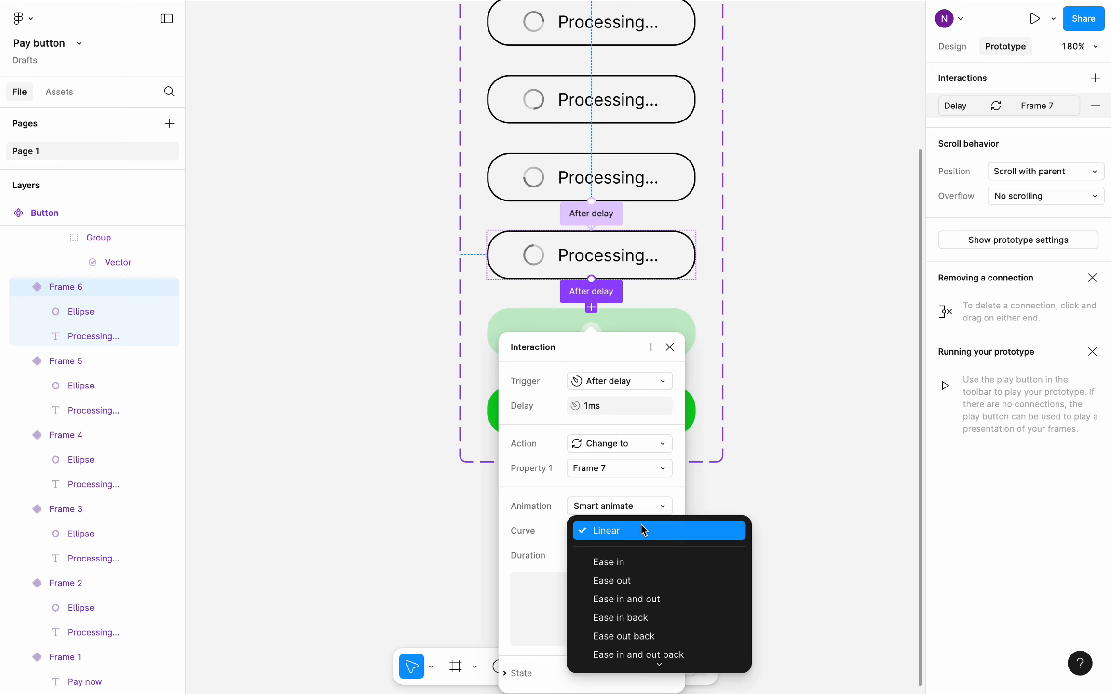
pyautogui.click(667, 627)
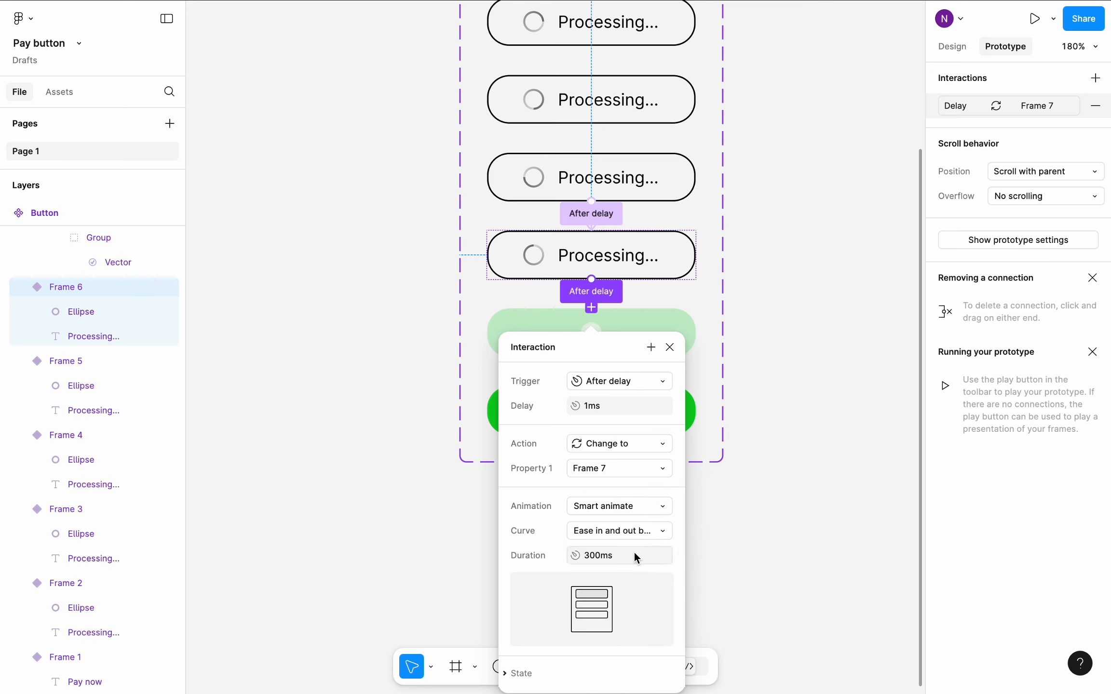
pyautogui.click(629, 512)
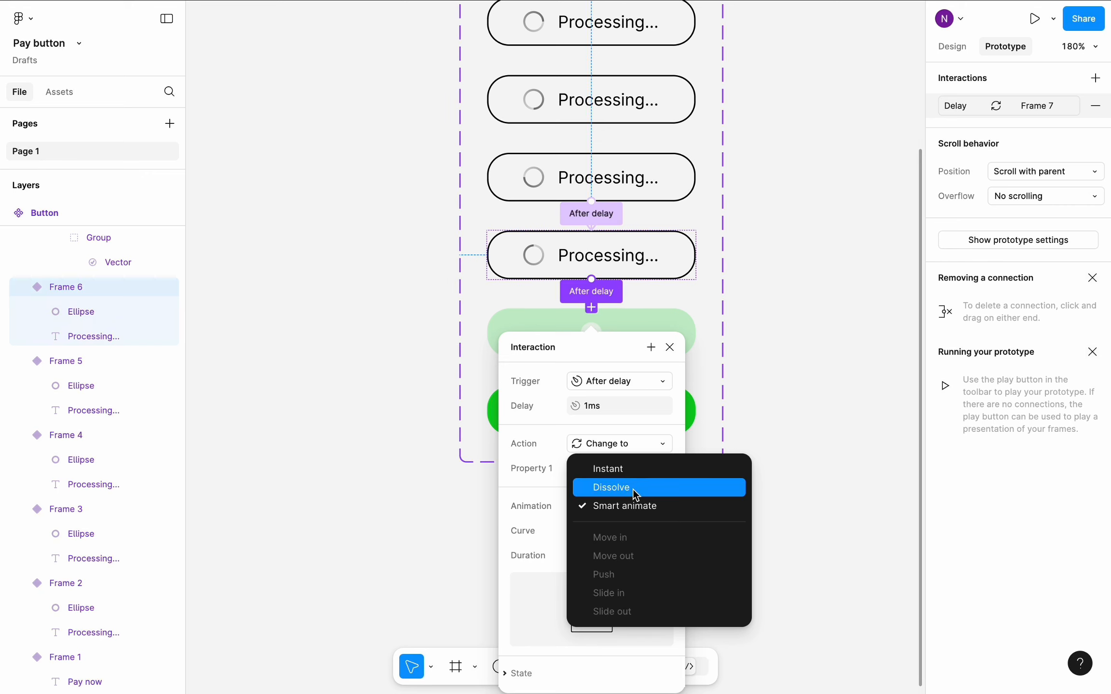
pyautogui.click(633, 489)
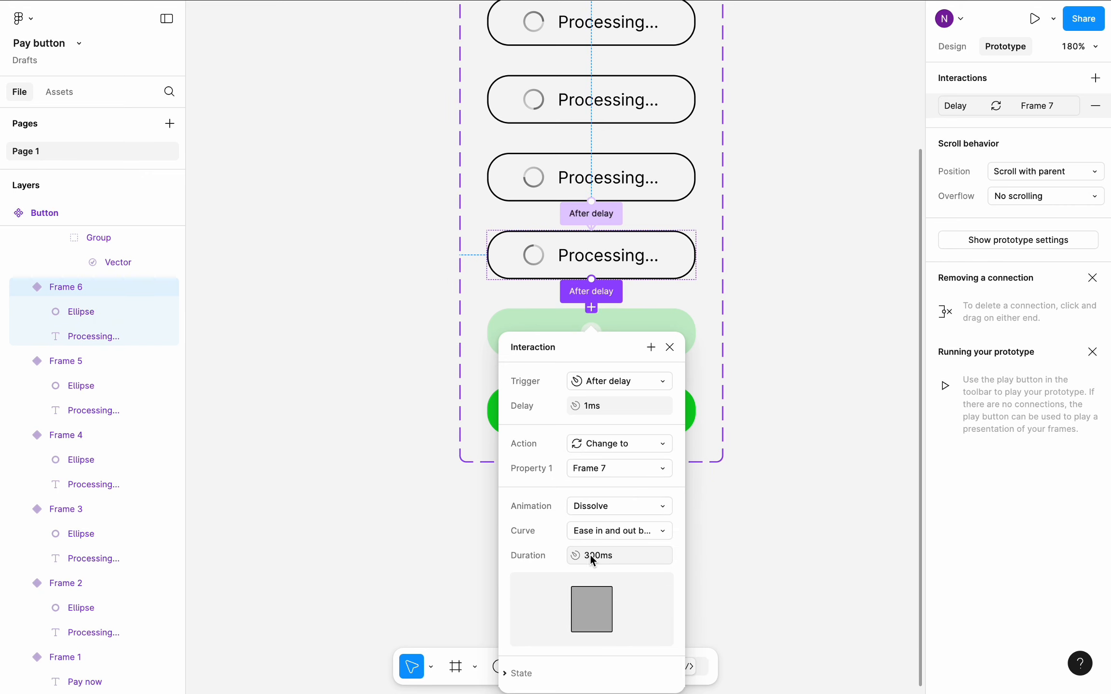
pyautogui.click(593, 557)
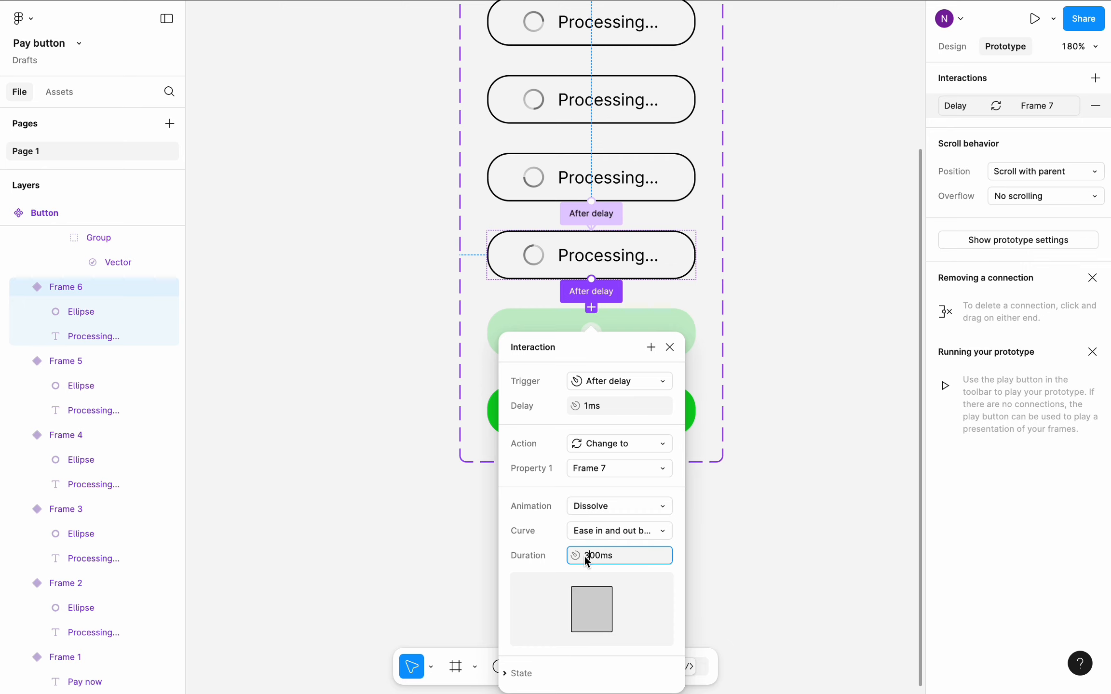
pyautogui.click(801, 446)
# - Connect Frame 7 to Frame 8 with an After delay trigger and a 1 ms delay
pyautogui.scroll(-3, 801, 439)
pyautogui.click(620, 282)
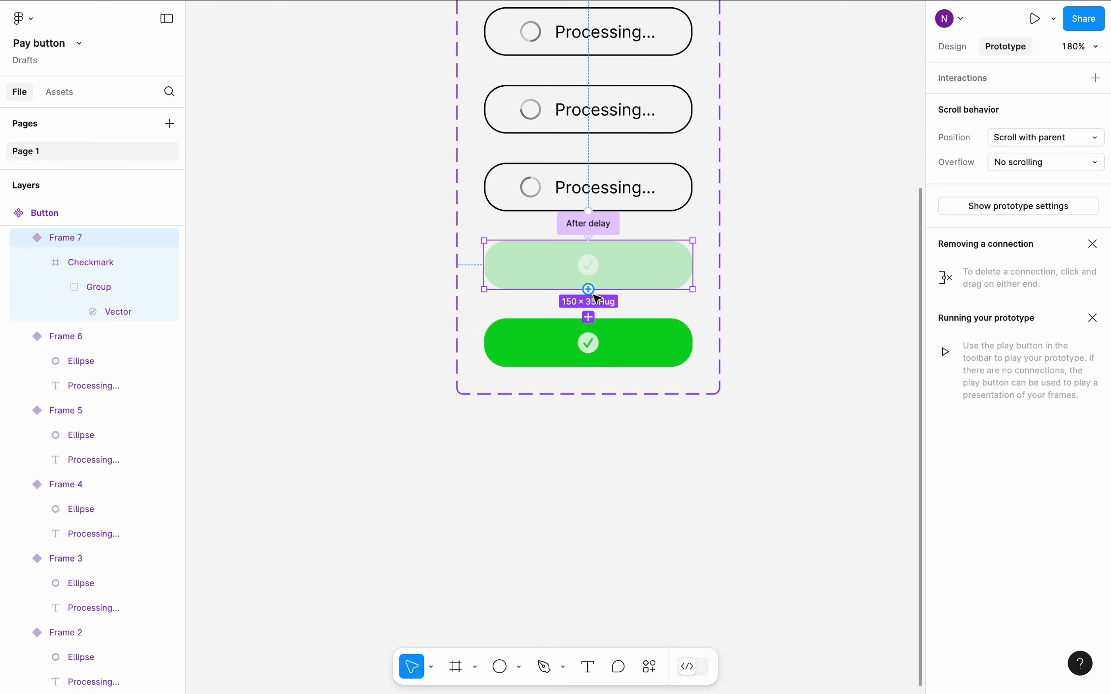
pyautogui.moveTo(589, 289); pyautogui.dragTo(594, 332)
pyautogui.click(619, 393)
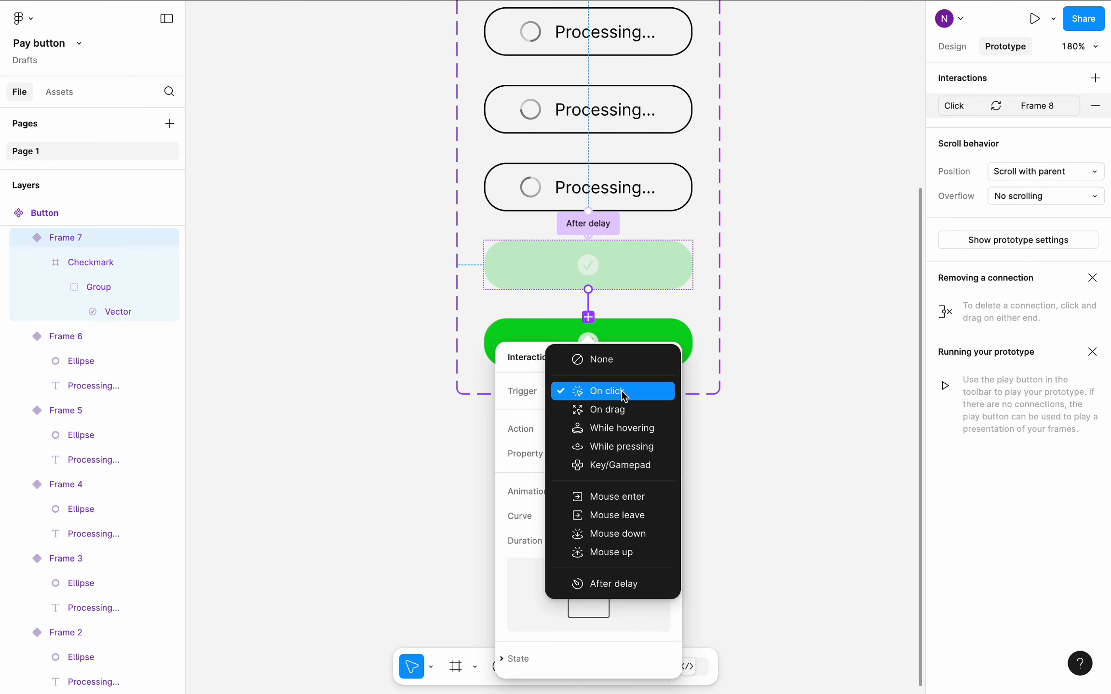
pyautogui.click(612, 583)
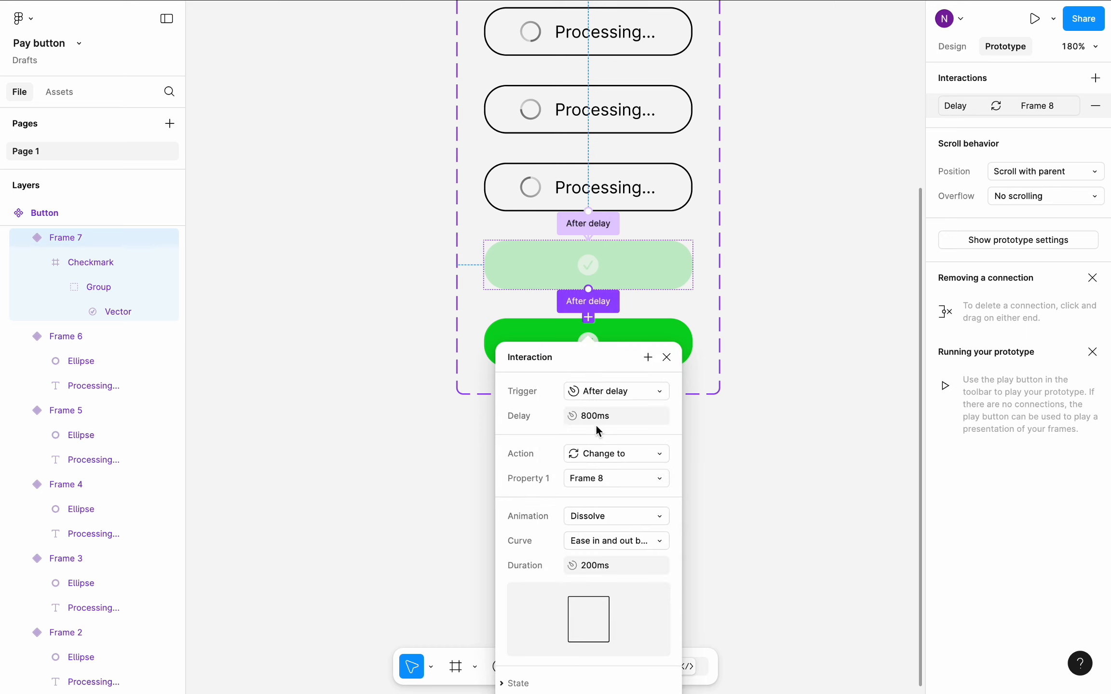
pyautogui.click(595, 417)
pyautogui.write('1')
# - Set the Frame 7 to Frame 8 transition to Smart animate with a Linear curve
pyautogui.click(652, 522)
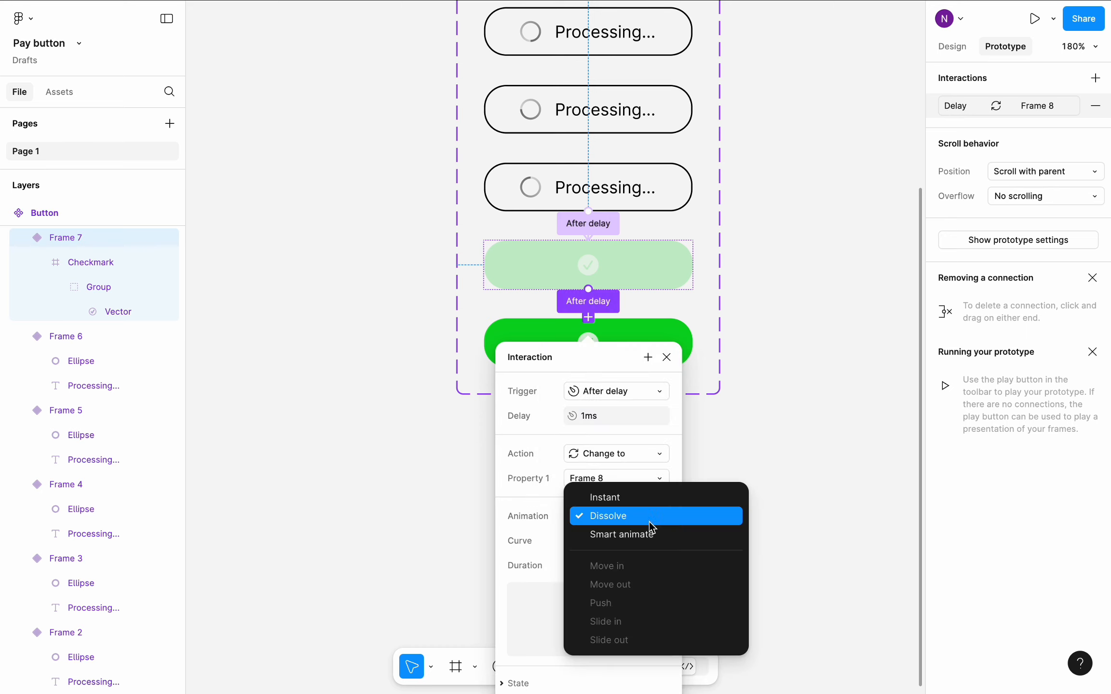
pyautogui.click(651, 534)
pyautogui.click(649, 541)
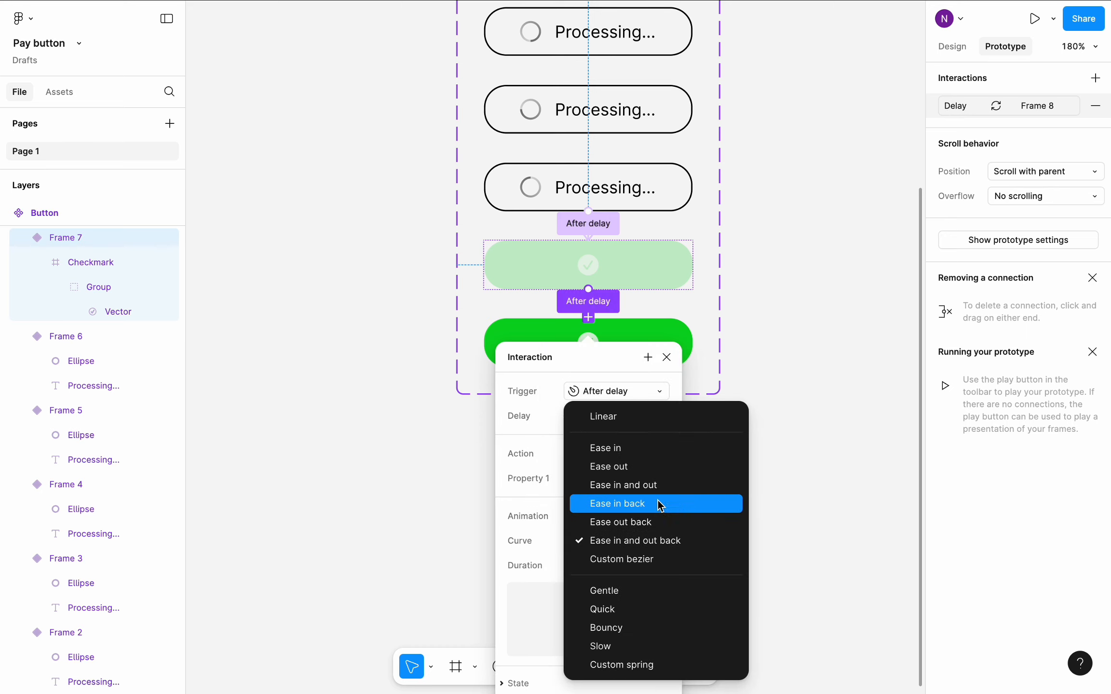
pyautogui.click(656, 418)
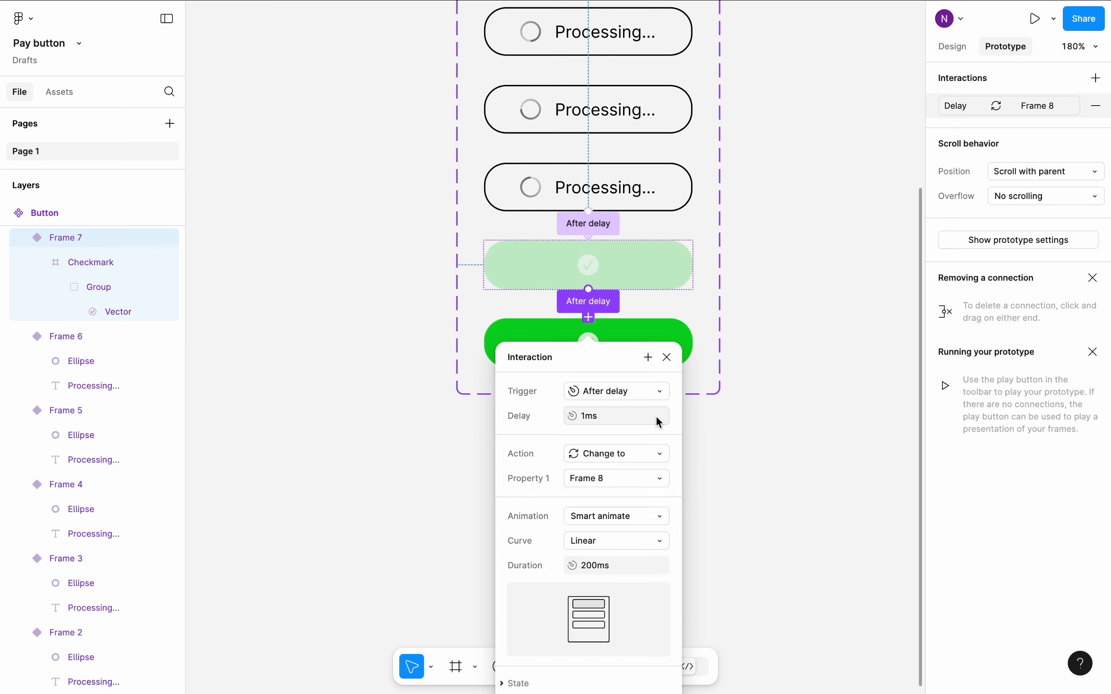
pyautogui.click(594, 566)
pyautogui.click(434, 521)
# - Draw a frame of about 331 × 188 beside the Button component set and name it "Test frame"
pyautogui.hotkey('shift', '1')
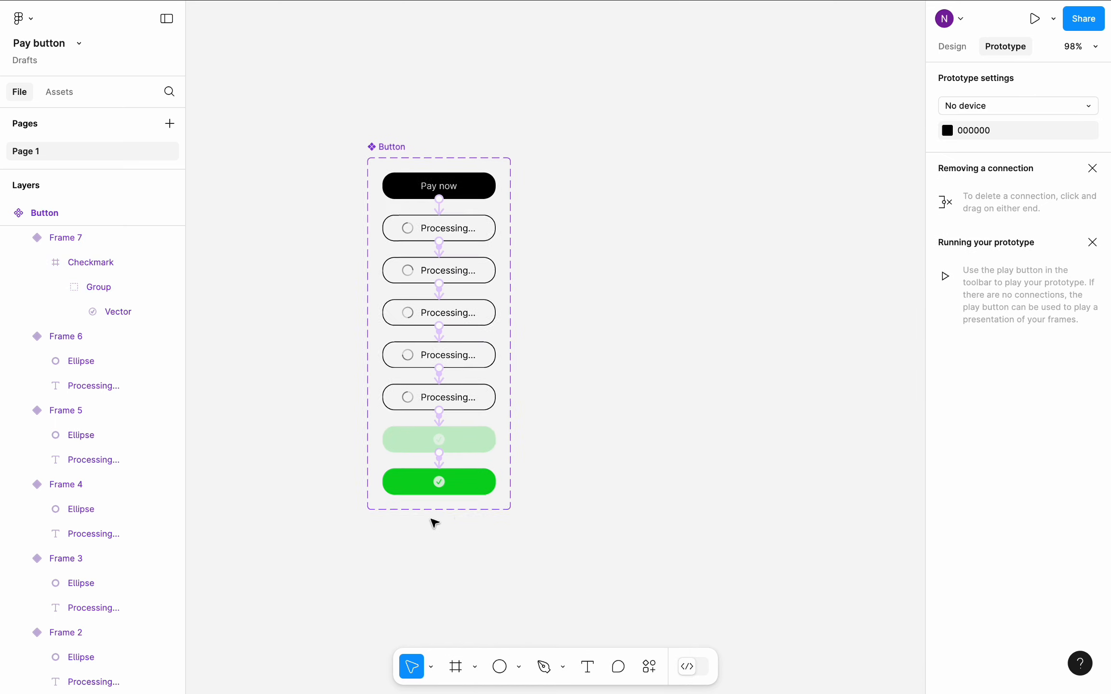
pyautogui.hscroll(2, 431, 519)
pyautogui.scroll(3, 430, 519)
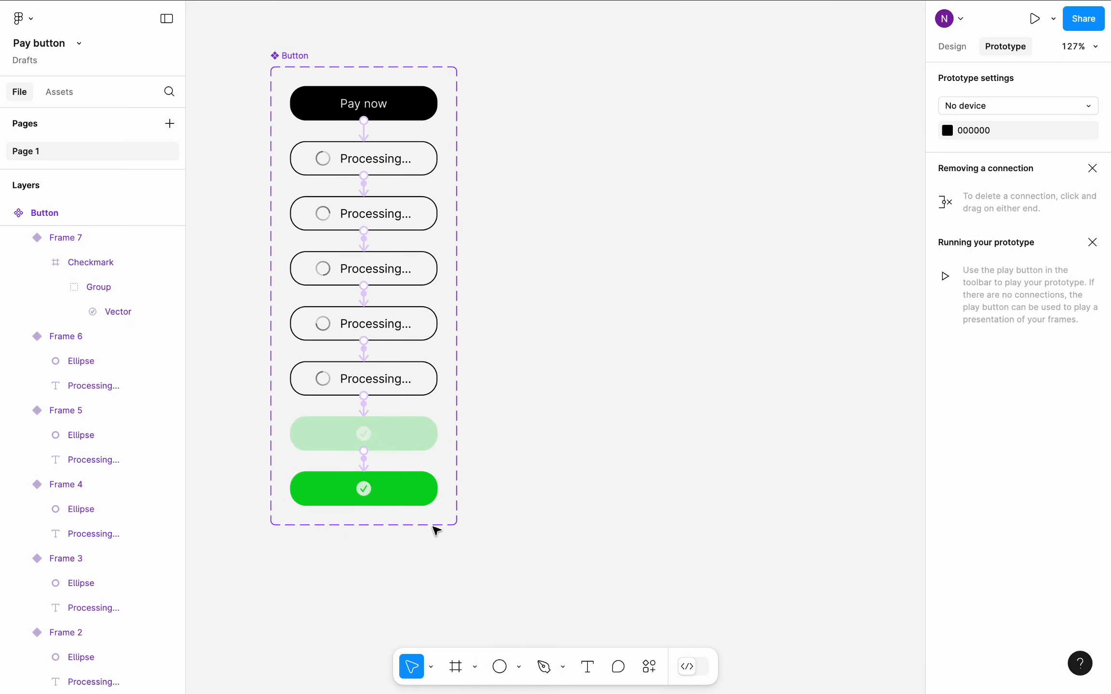
pyautogui.click(453, 667)
pyautogui.moveTo(515, 196); pyautogui.dragTo(842, 381)
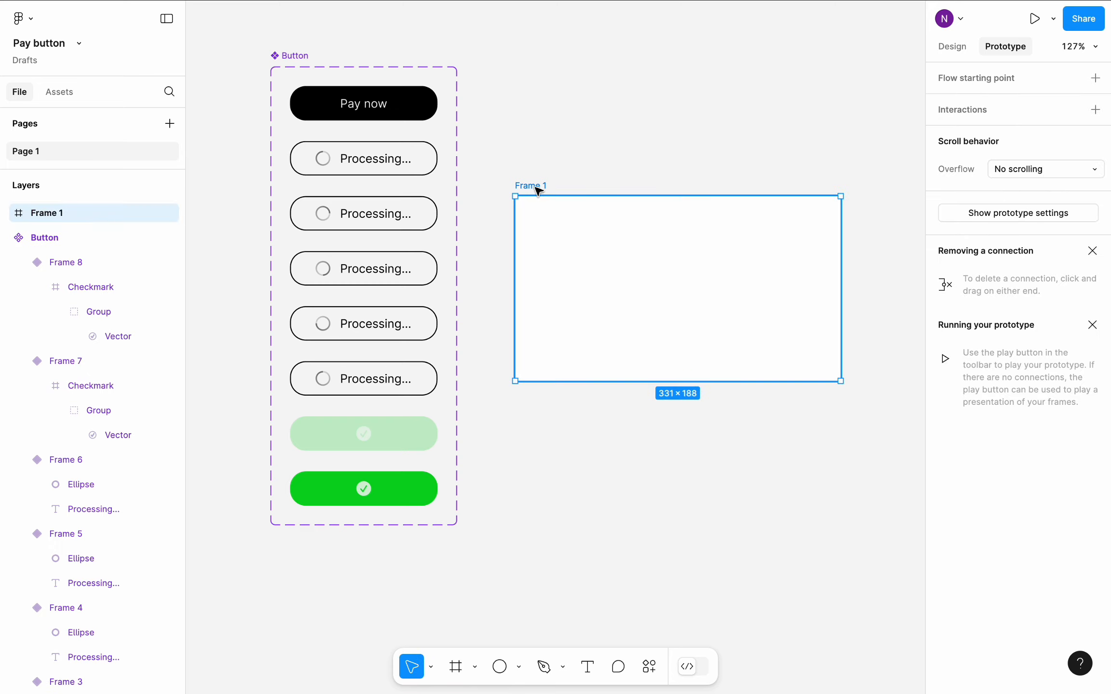
pyautogui.doubleClick(538, 188)
pyautogui.write('Test frame')
pyautogui.press('Return')
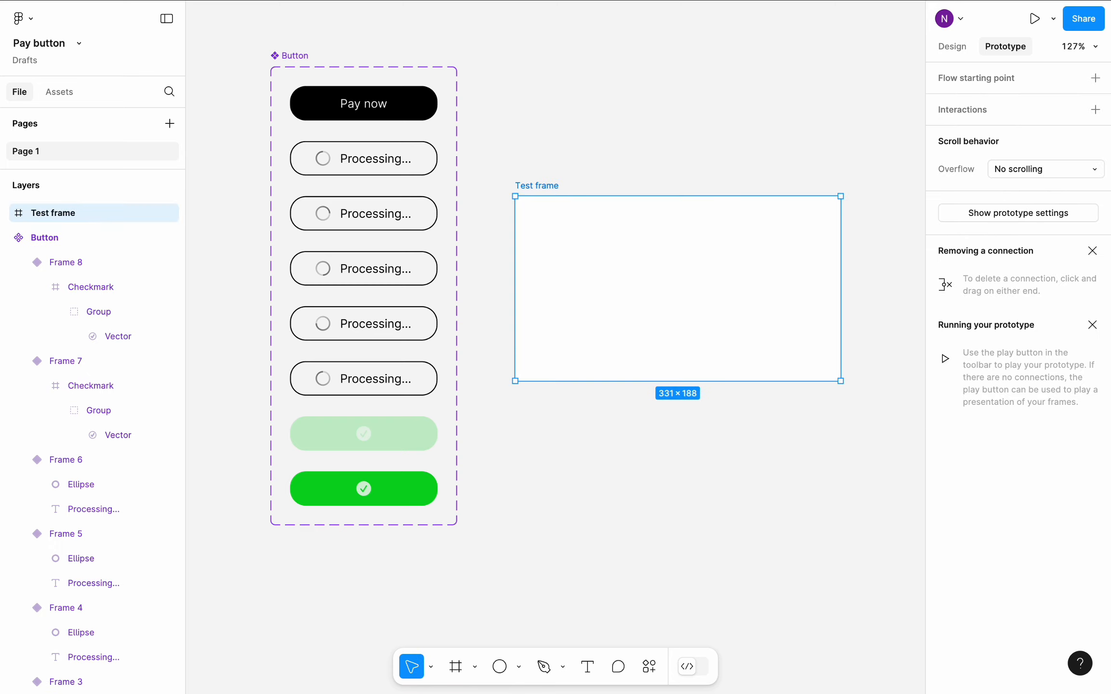
# - Place an instance of the local Button component in the centre of the Test frame
pyautogui.click(68, 90)
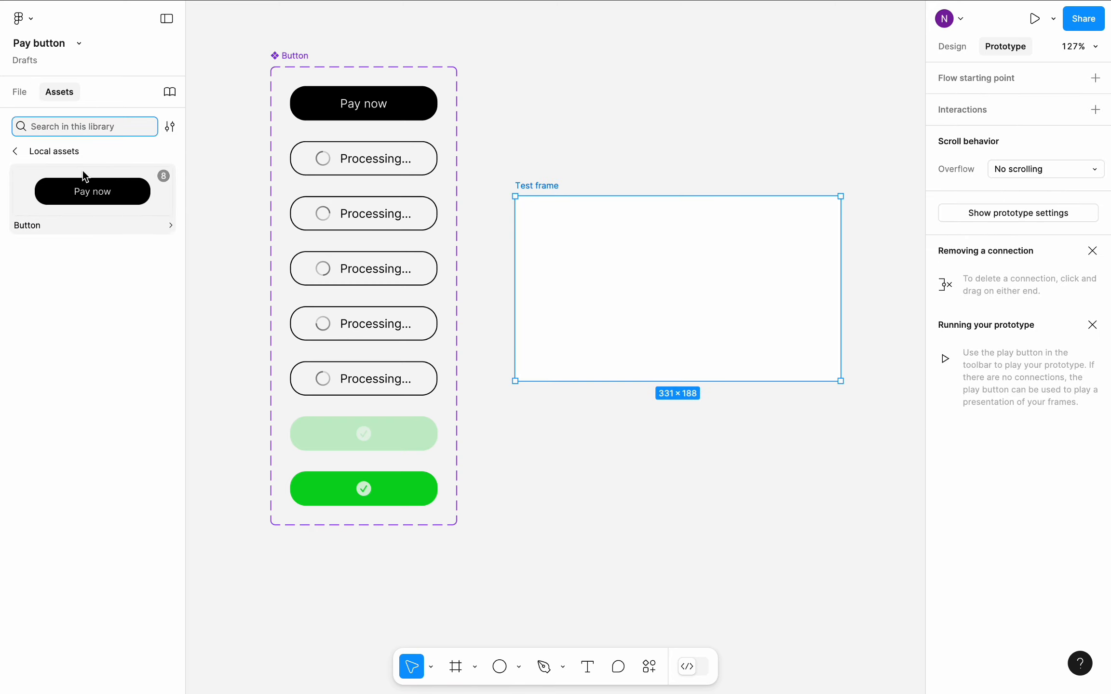
pyautogui.moveTo(84, 176); pyautogui.dragTo(656, 289)
# - Present the Test frame as a prototype and trigger the Pay now button to check its animation
pyautogui.click(547, 196)
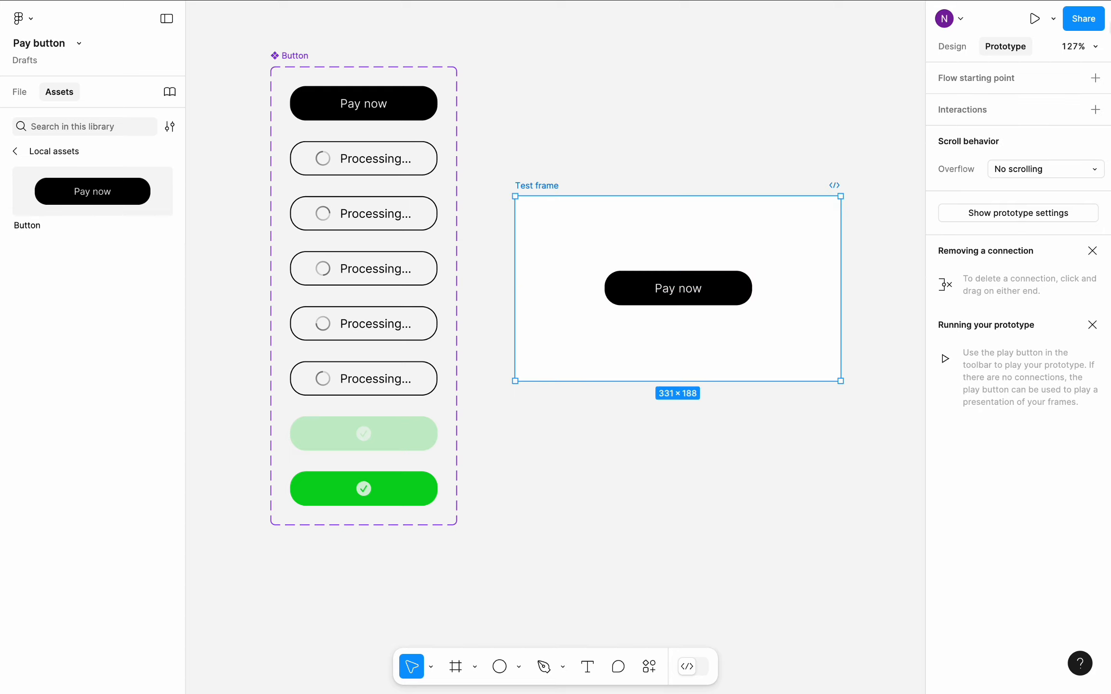
pyautogui.click(1034, 18)
pyautogui.click(809, 353)
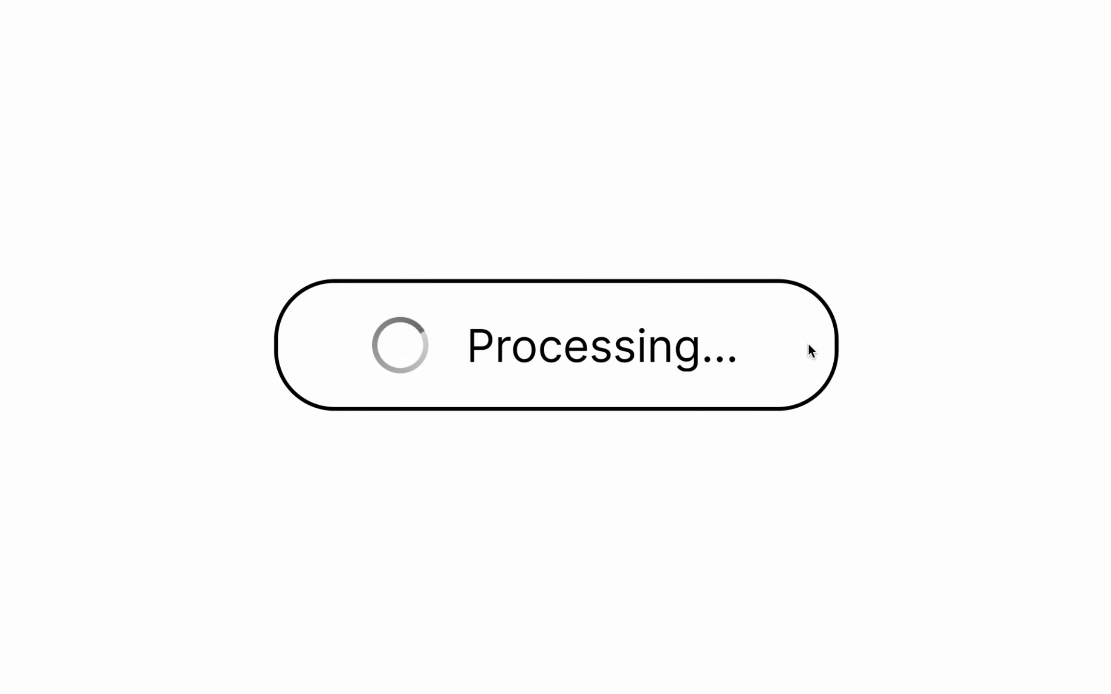